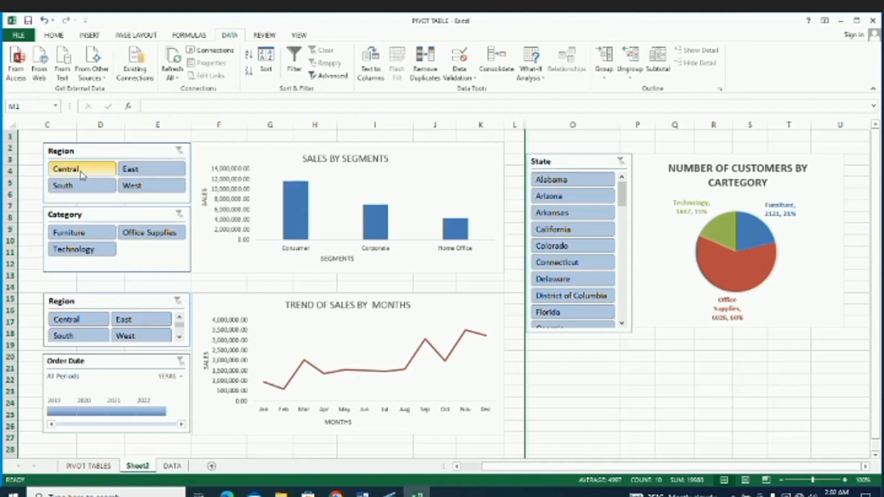
- Filter the dashboard by the Central, East and West regions in turn, clear the region filter, and browse the State slicer
click(81, 173)
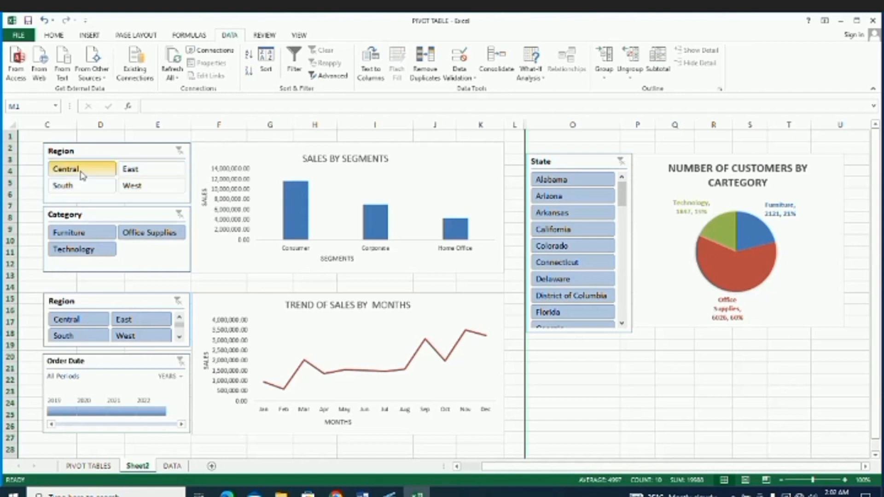
click(135, 169)
click(152, 185)
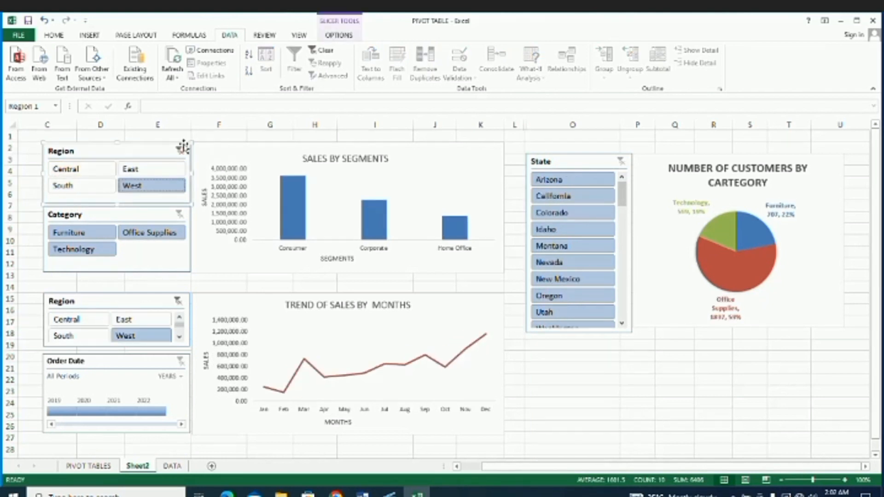
click(181, 152)
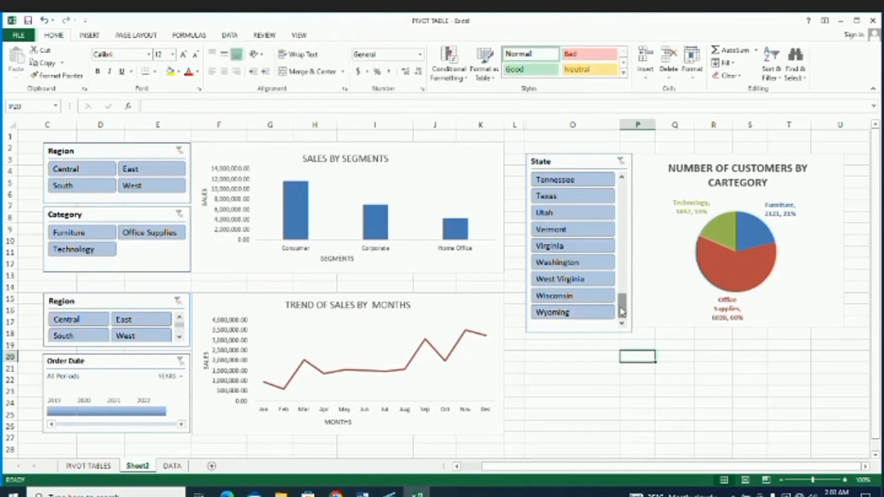
drag(623, 314, 623, 313)
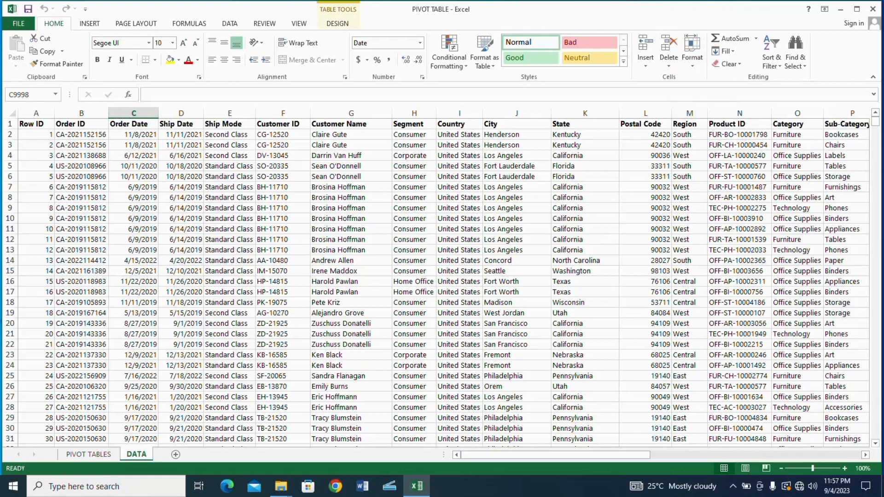
- Insert a PivotChart based on the SALESDATA table and place it on a new worksheet
click(38, 124)
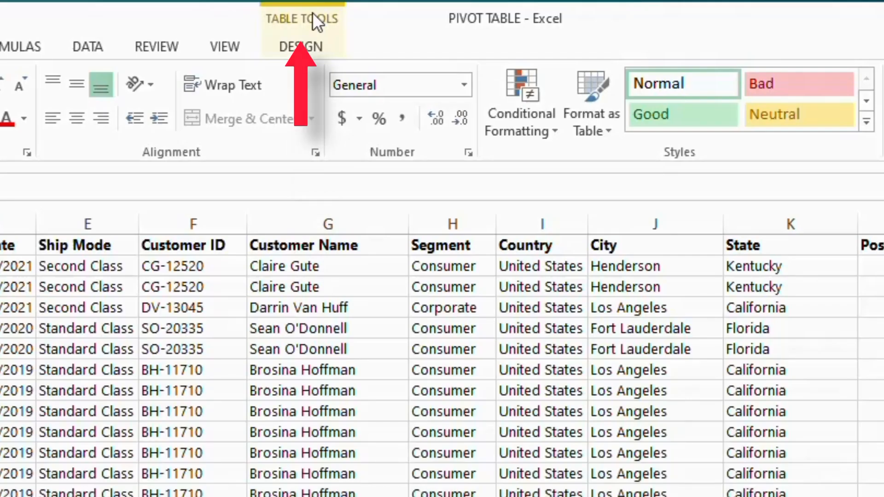
click(312, 12)
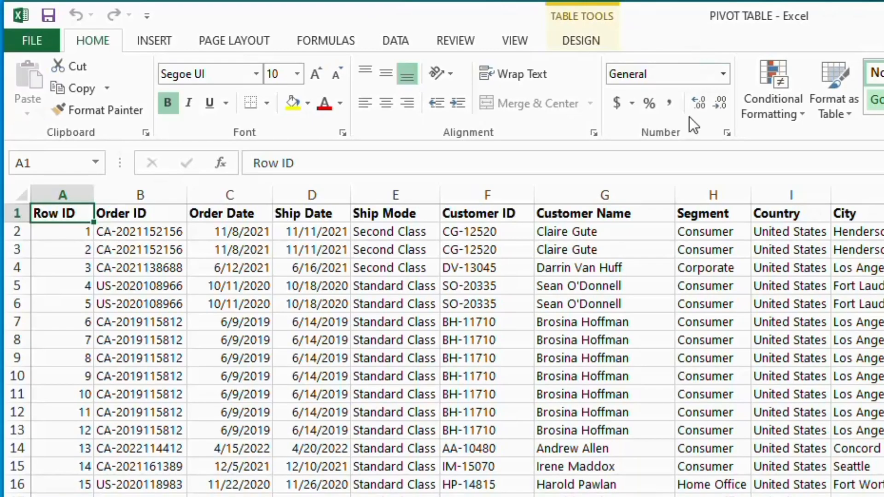
click(155, 41)
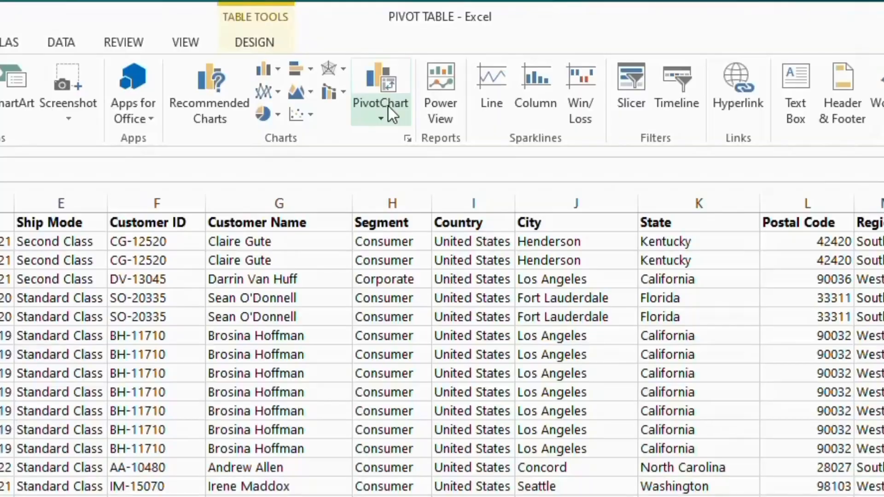
click(388, 105)
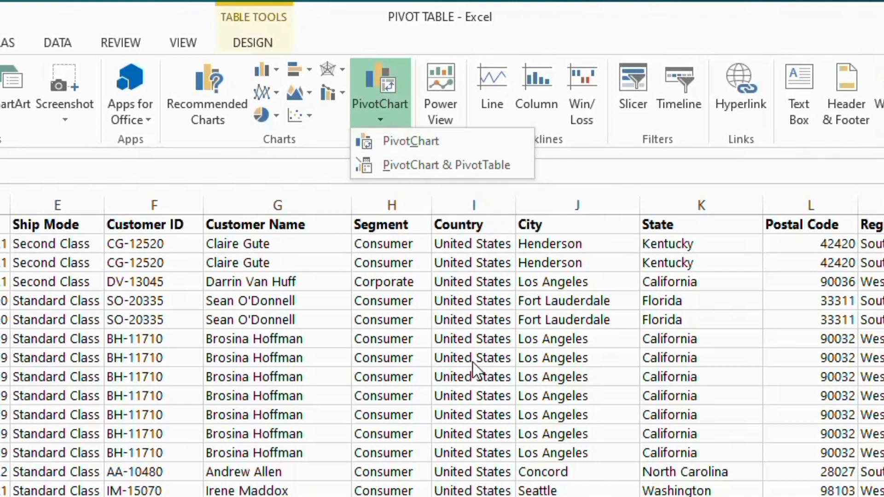
click(418, 143)
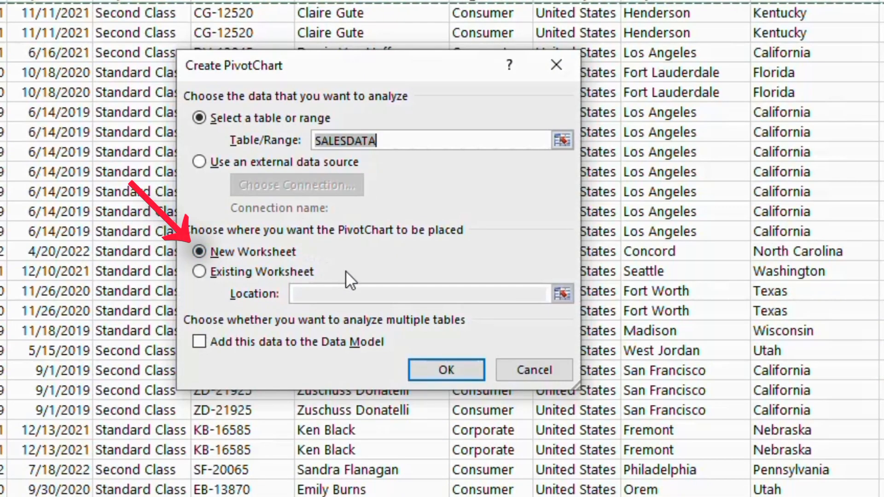
click(446, 370)
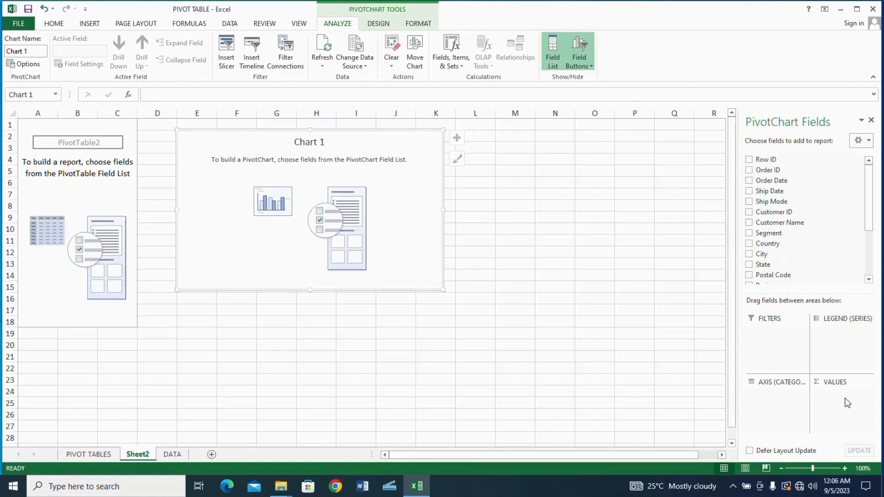
- Add Sales ($) to the PivotChart's values and summarize it by Sum
scroll(867, 211, down, 3)
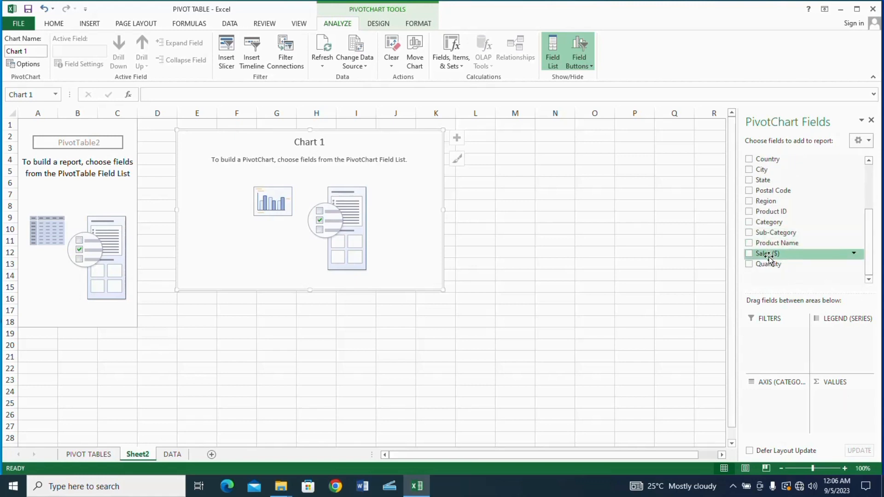
drag(769, 257, 831, 408)
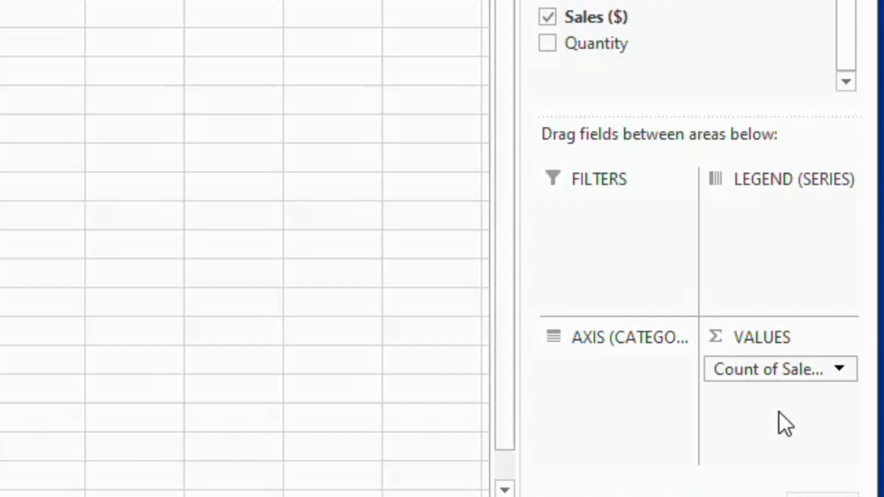
click(838, 372)
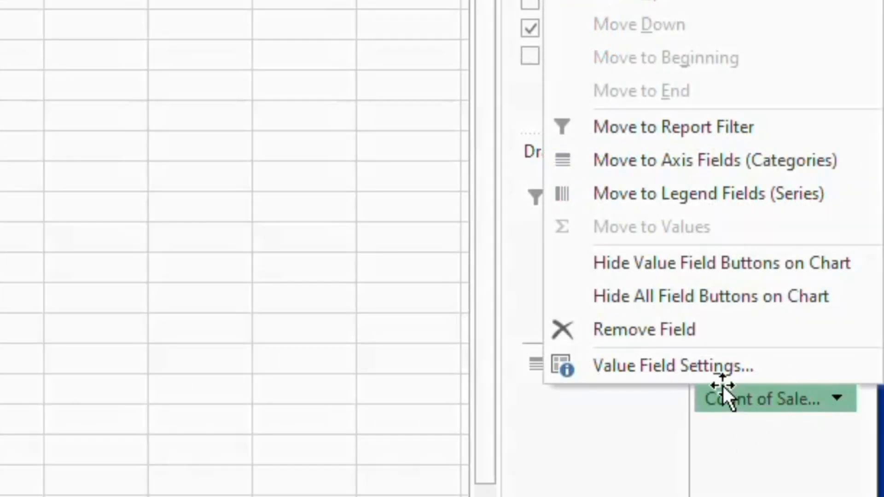
click(644, 368)
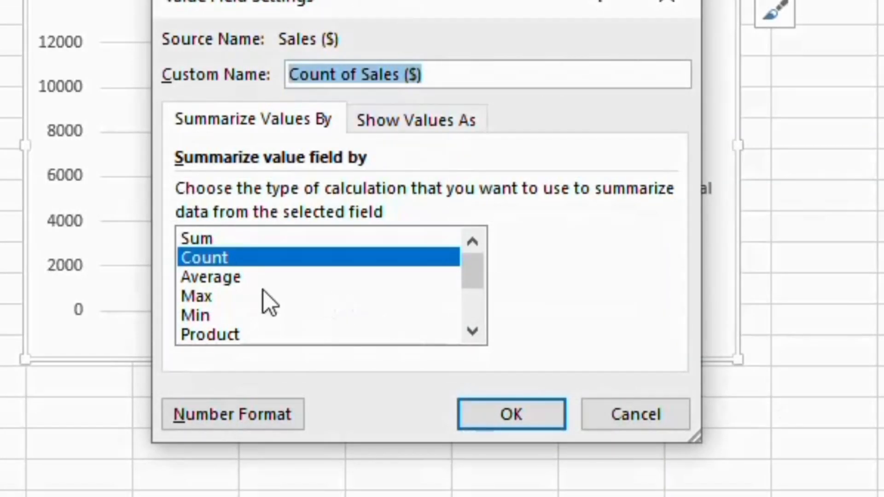
click(202, 238)
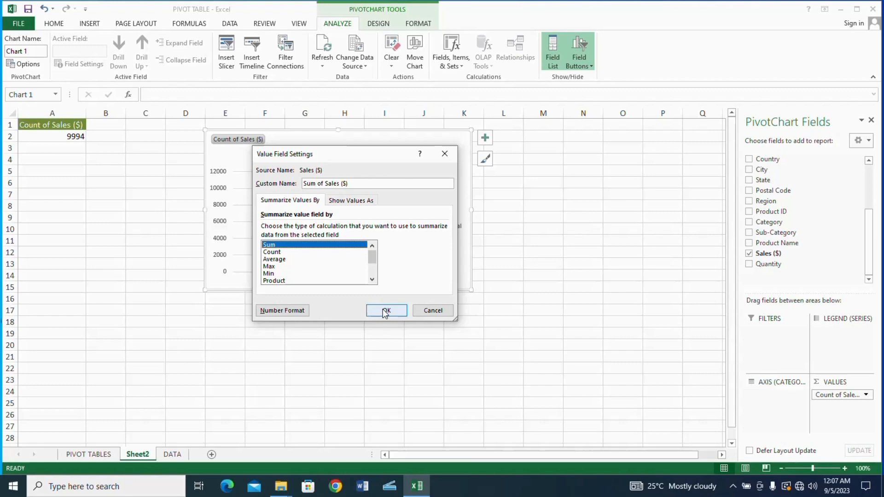
click(386, 311)
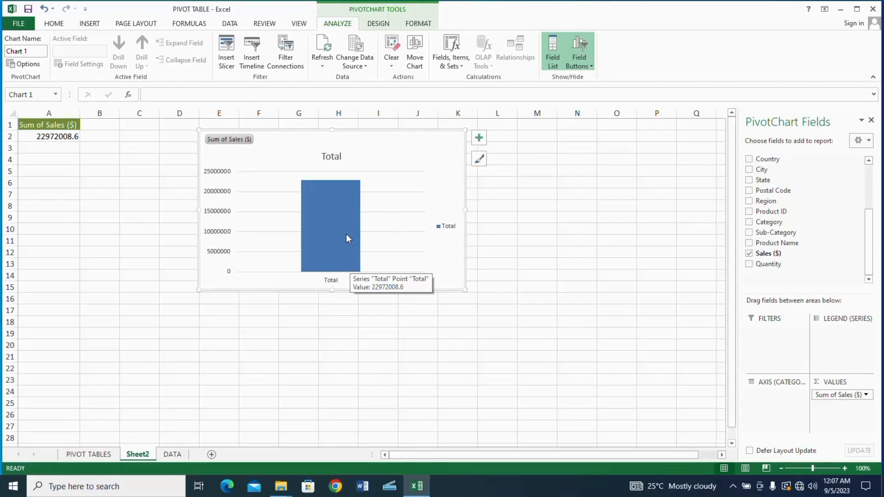
- Try State as the PivotChart's axis category and replace it with Region
mouse_move(341, 241)
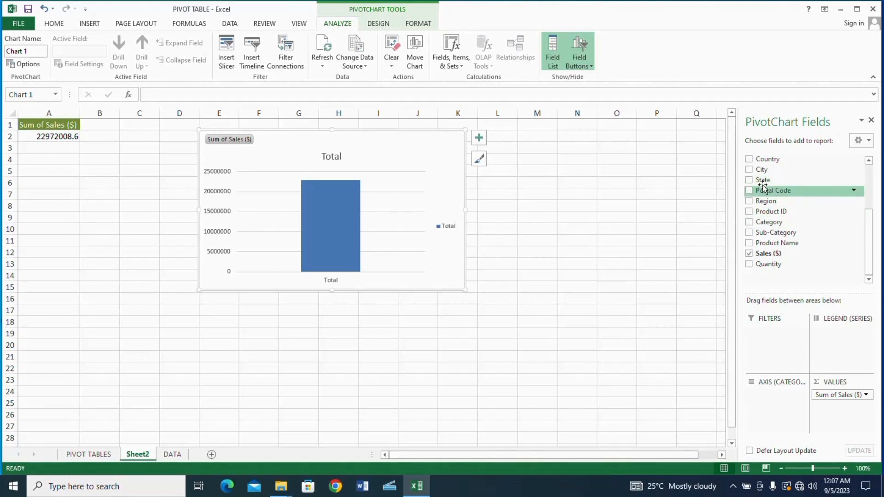
drag(766, 183, 769, 400)
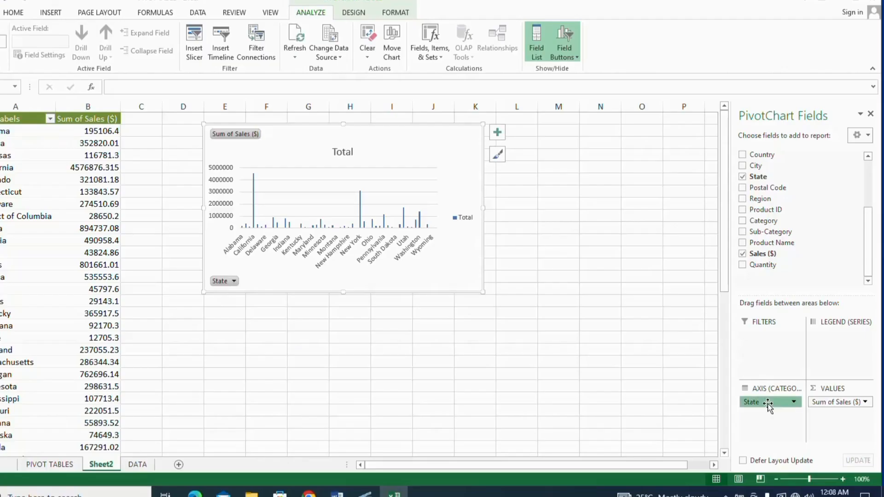
drag(765, 402, 824, 347)
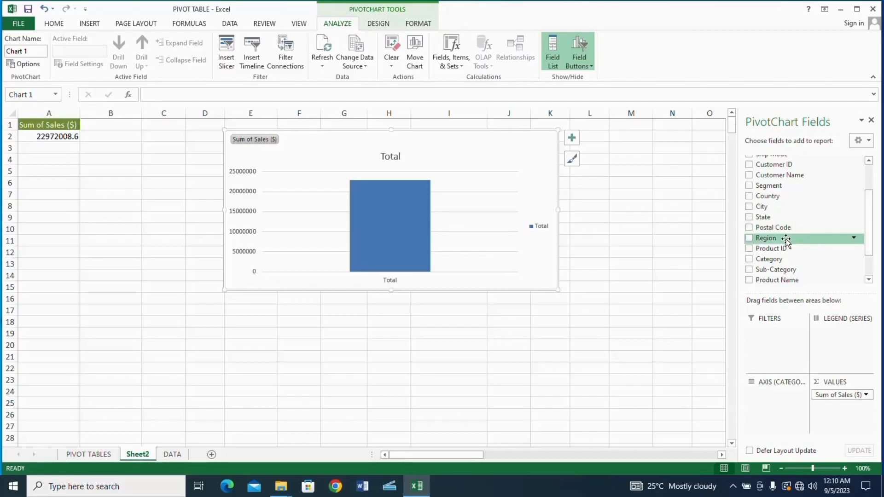
drag(786, 240, 773, 404)
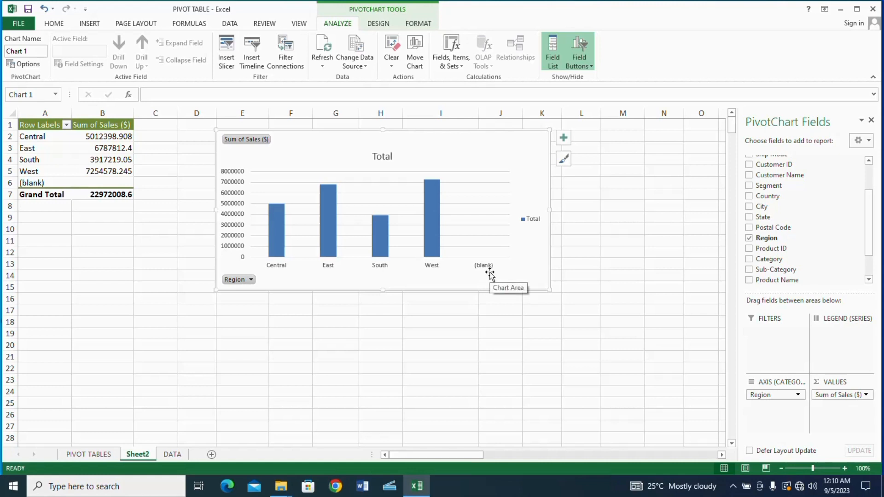
- Shrink the sales table on the DATA sheet to end at row 9995, excluding the empty rows below the last record
click(168, 455)
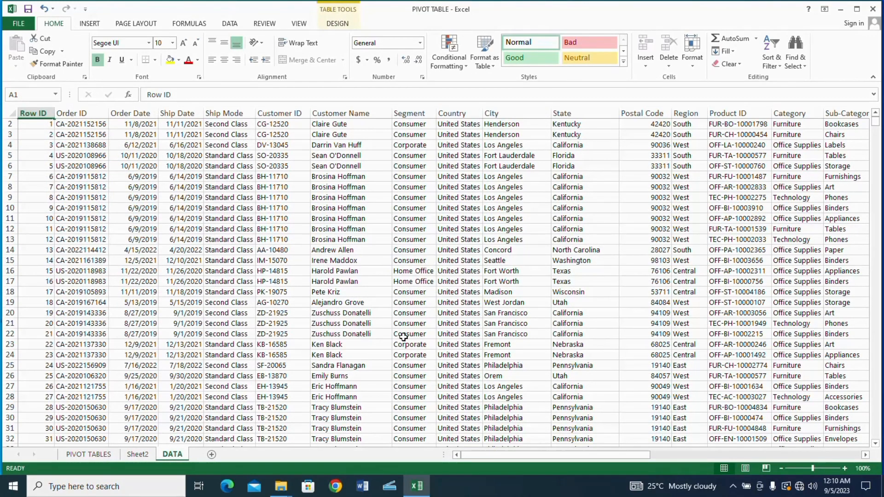
key(ctrl+End)
click(565, 372)
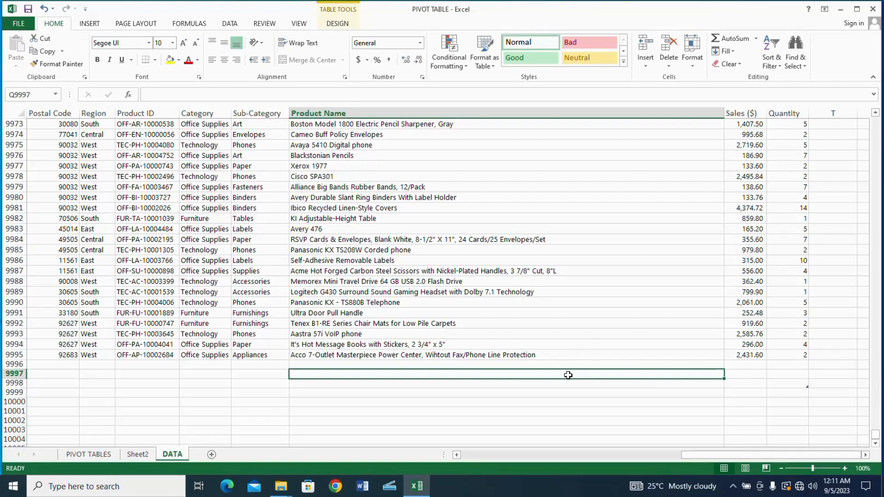
key(ctrl+shift+Left)
key(ctrl+shift+Right)
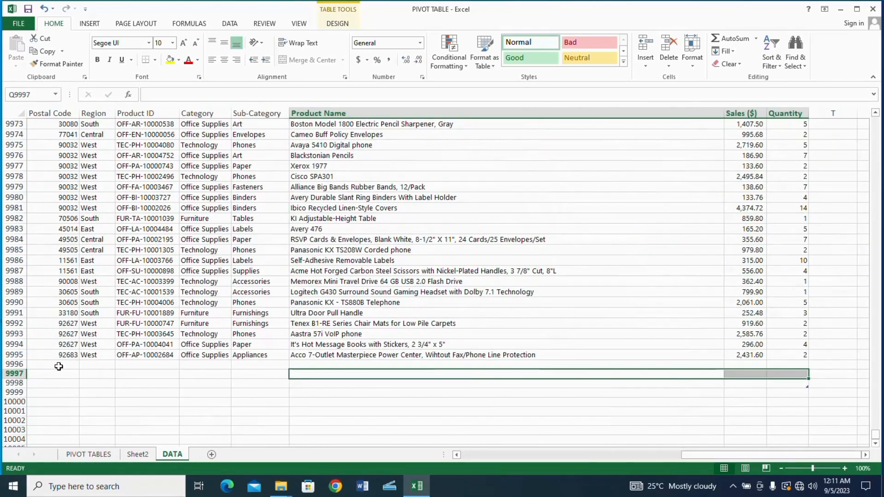
click(822, 365)
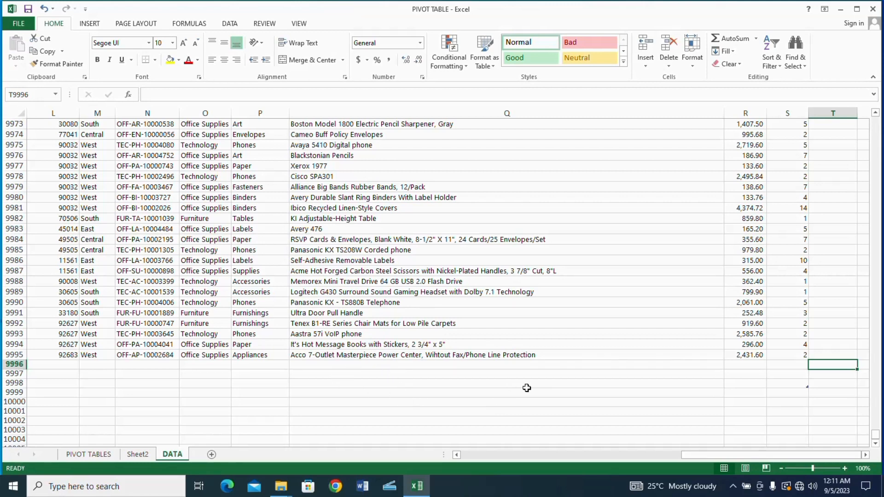
key(ctrl+Page_Up)
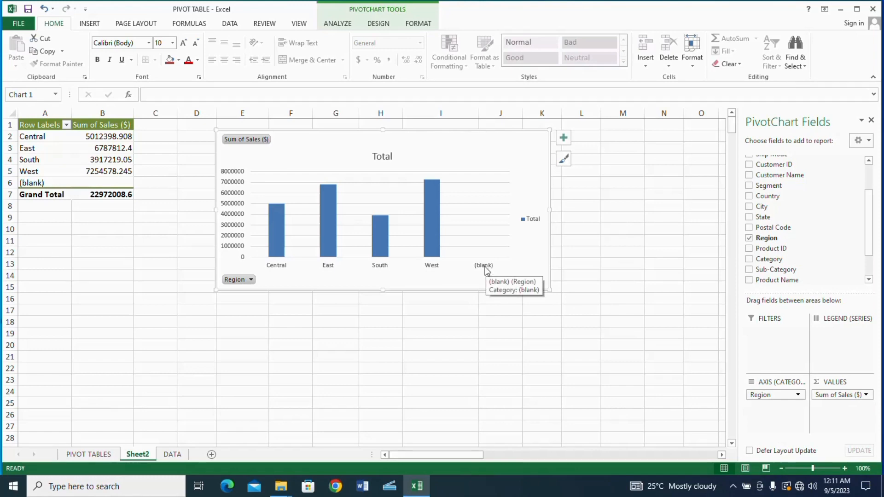
key(ctrl+Page_Down)
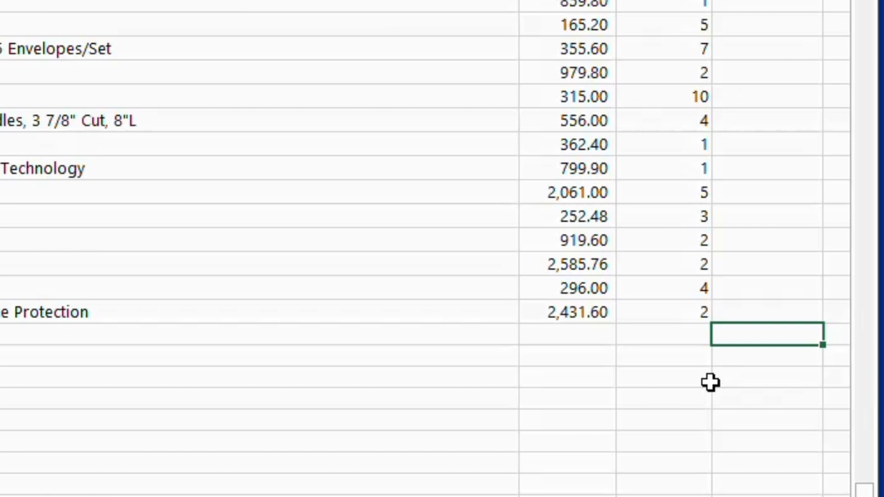
mouse_move(710, 323)
mouse_down()
mouse_move(697, 339)
mouse_move(697, 327)
mouse_up()
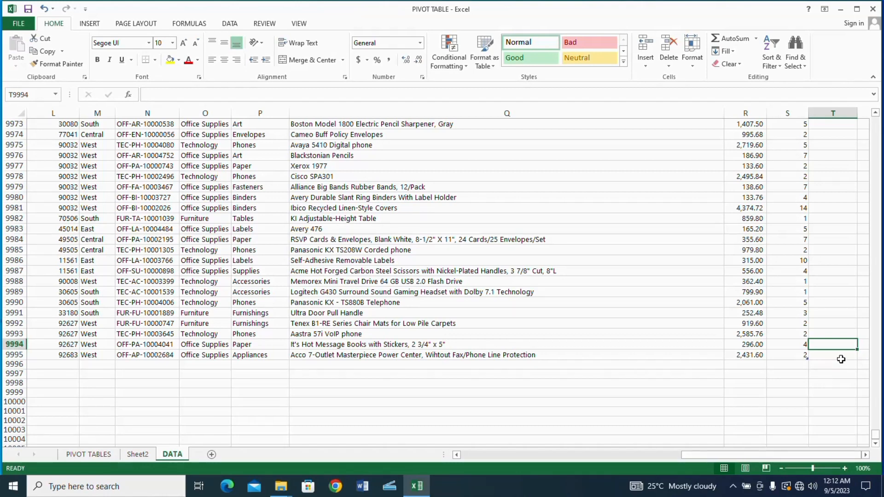
- Refresh the PivotChart on Sheet2 from the resized sales table
click(137, 454)
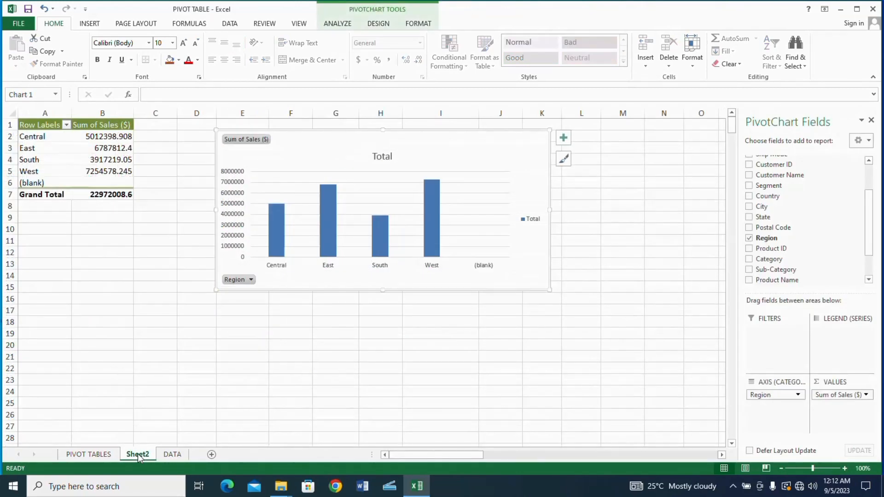
click(338, 24)
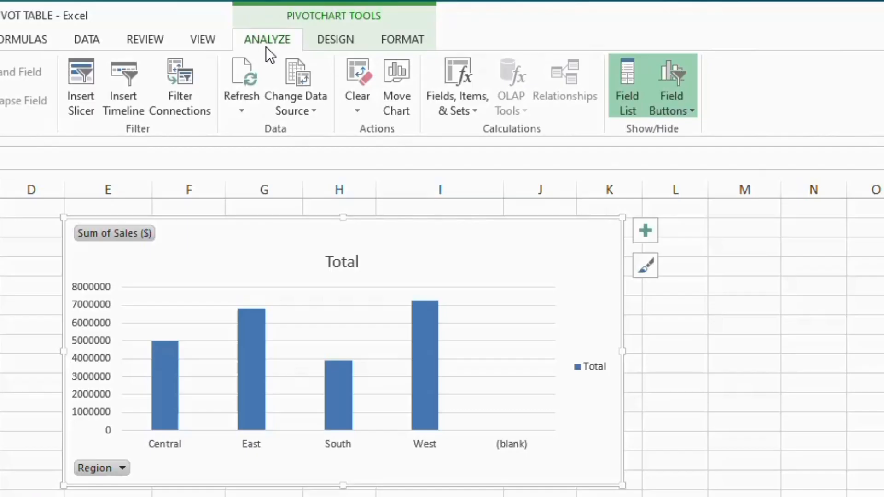
click(324, 62)
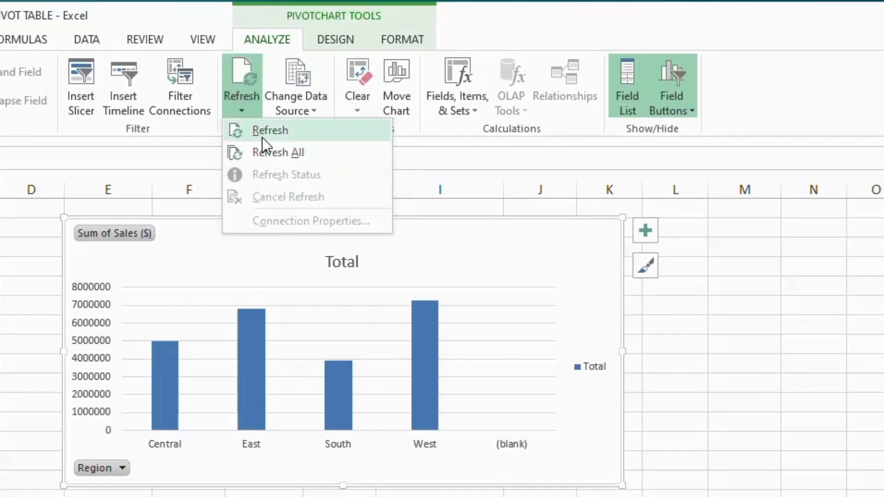
click(262, 152)
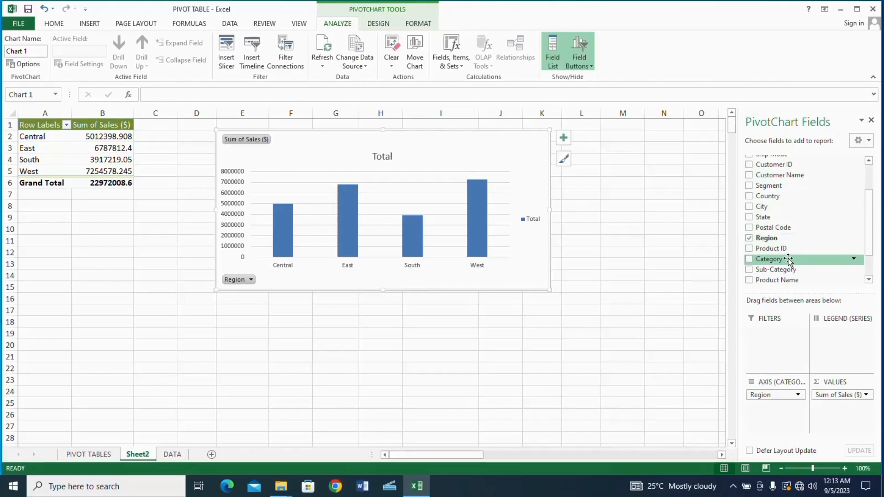
- Add Category as the PivotChart's legend series and inspect the columns of each region
drag(788, 258, 839, 342)
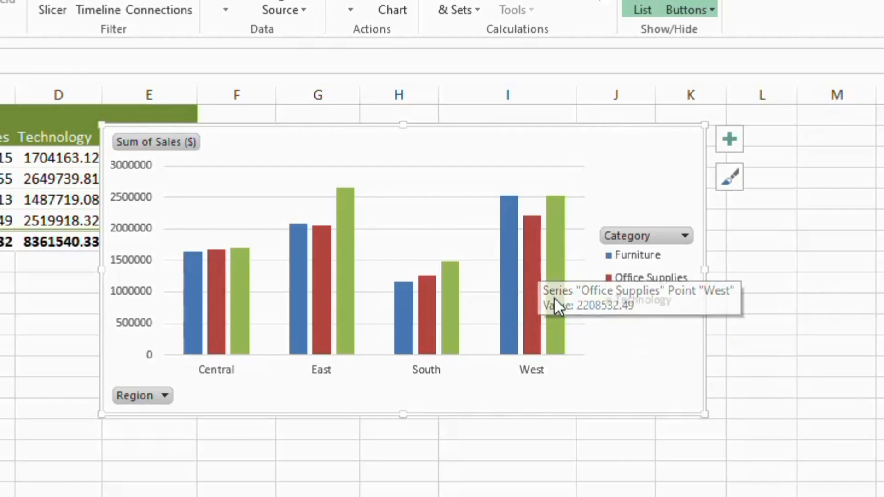
mouse_move(558, 318)
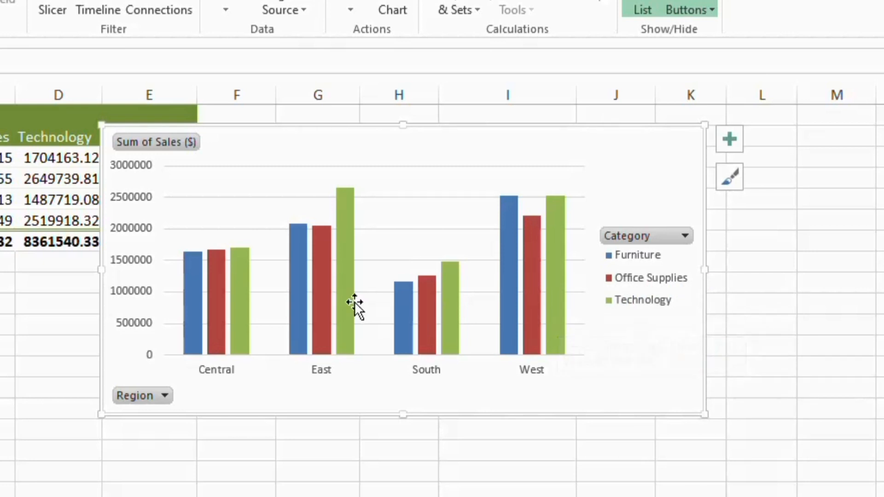
mouse_move(355, 302)
- Filter the PivotChart's Region axis to Central alone and extend the filter with East and South
click(165, 395)
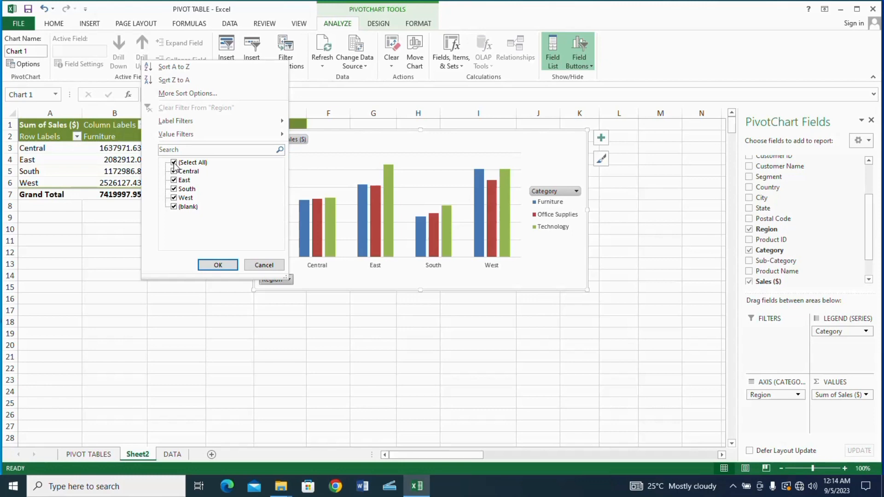
click(175, 163)
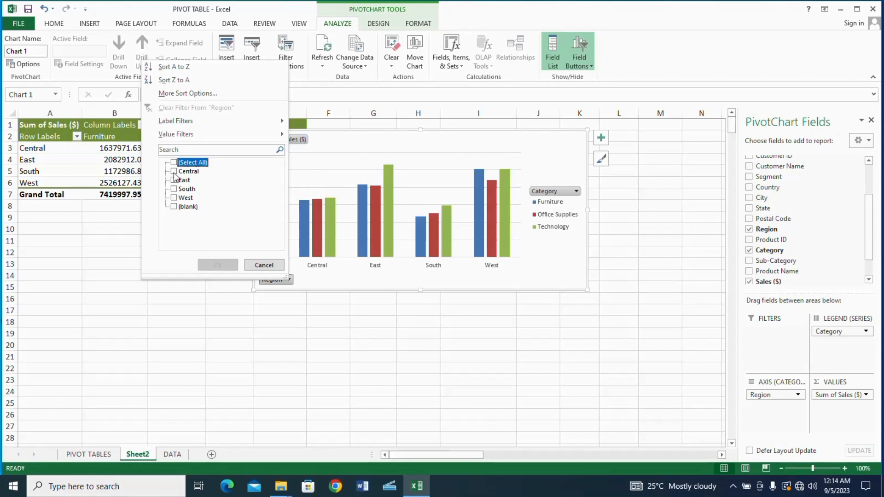
click(174, 172)
click(174, 181)
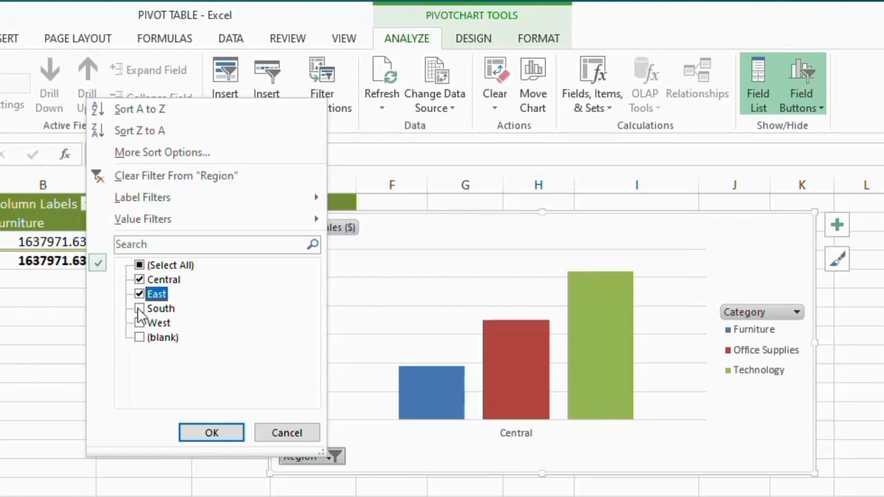
click(138, 308)
click(196, 437)
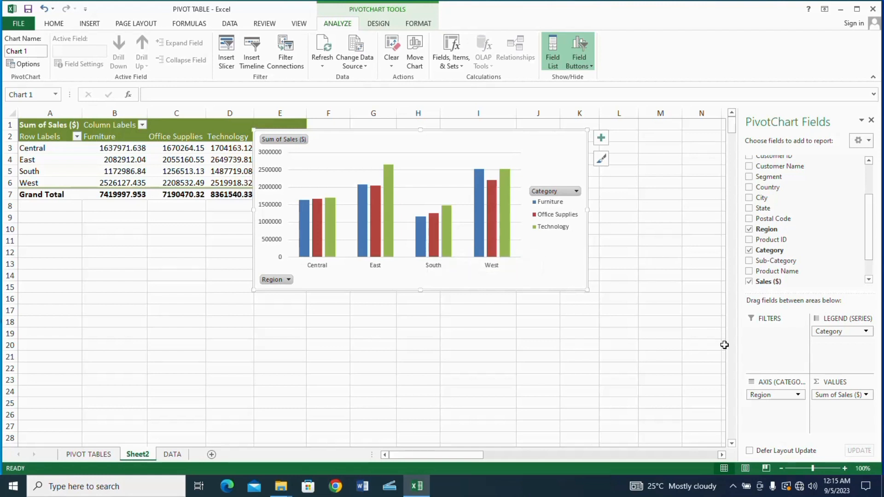
- Move Region from the PivotChart's axis to its report filter and make Segment the axis category
drag(776, 395, 768, 339)
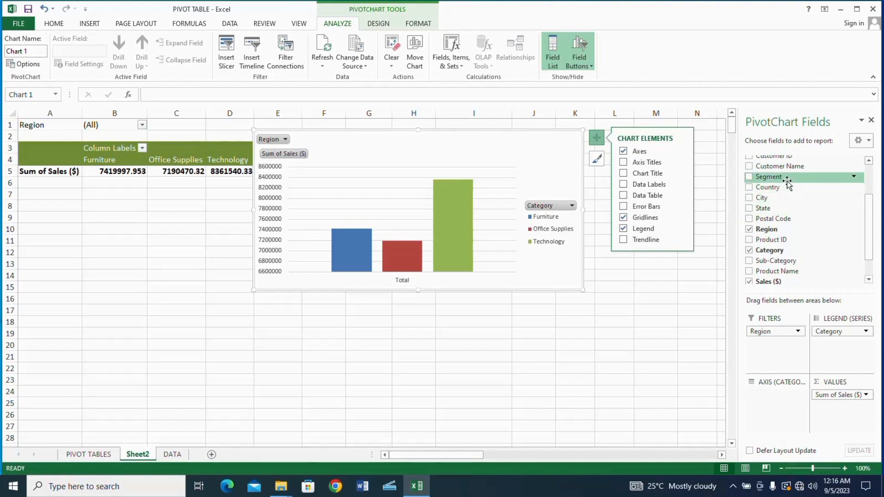
drag(788, 182, 766, 402)
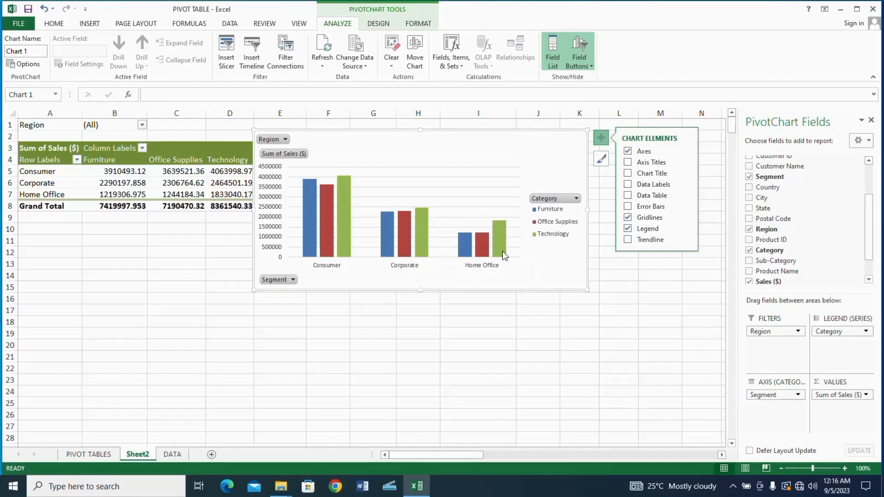
mouse_move(532, 373)
- Allow multiple items in the PivotChart's Region report filter and limit it to Central
click(286, 139)
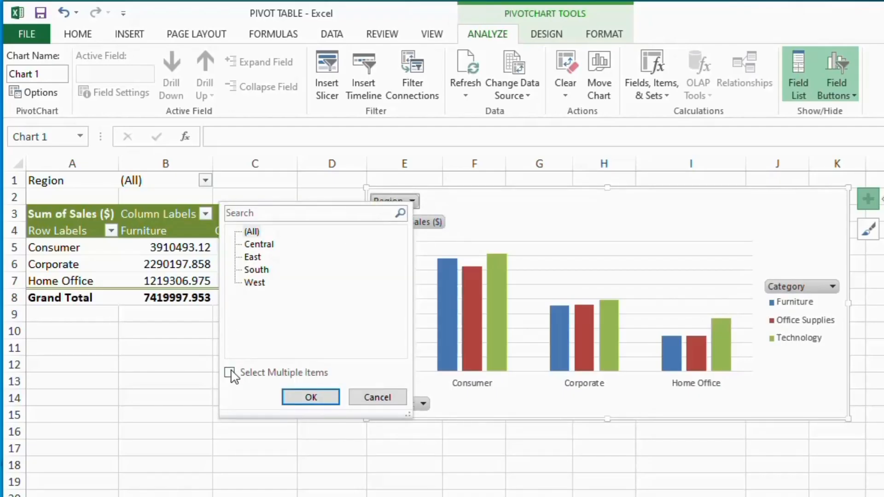
click(229, 372)
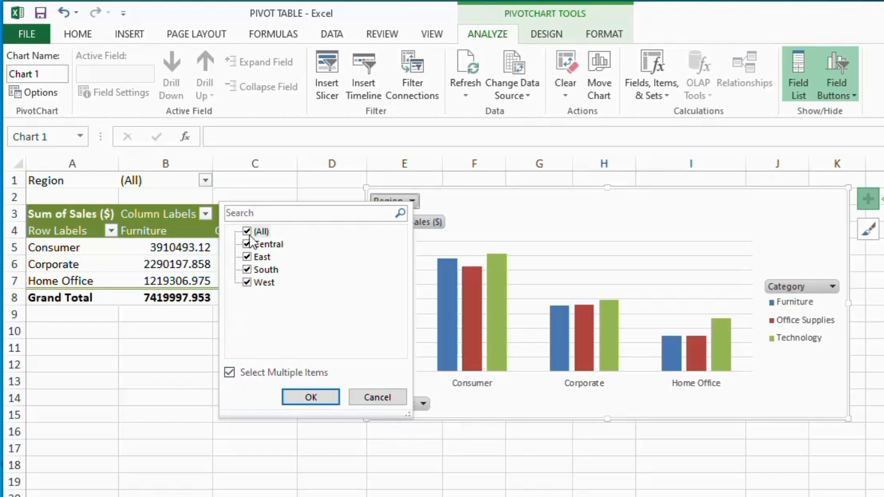
click(247, 232)
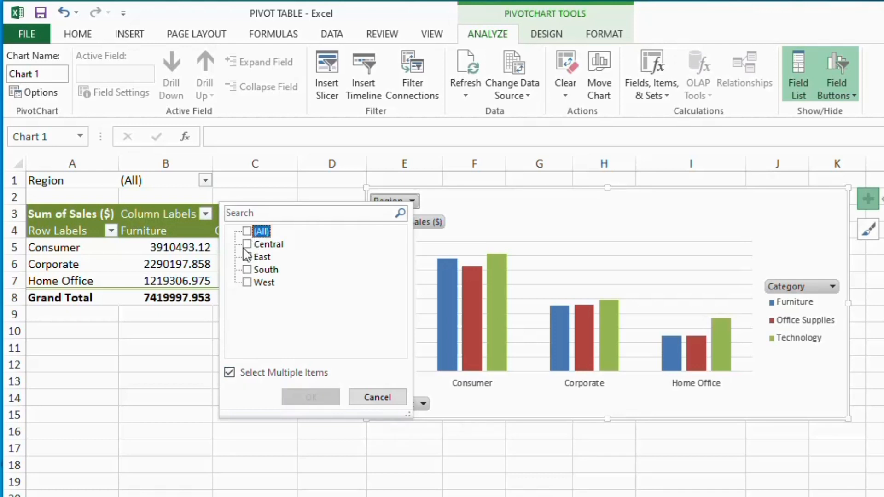
click(247, 244)
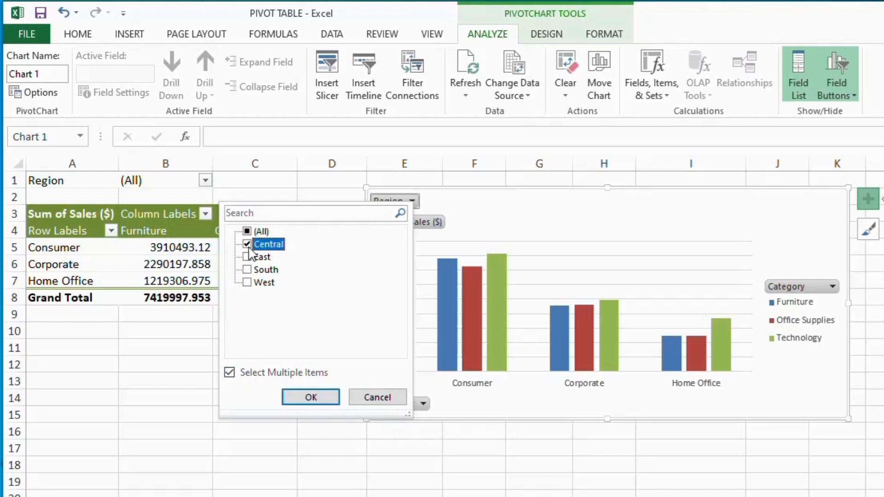
click(300, 397)
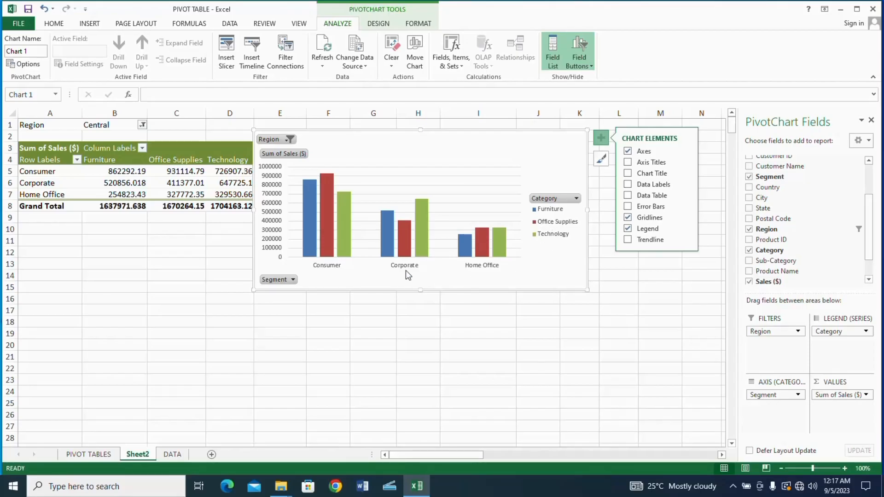
- Switch the PivotChart's Region report filter from Central to East and inspect the columns
click(290, 139)
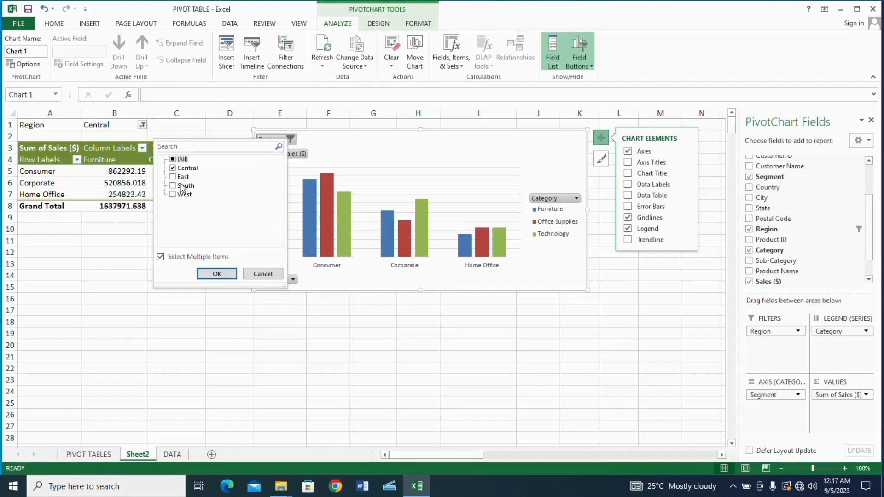
click(173, 167)
click(217, 274)
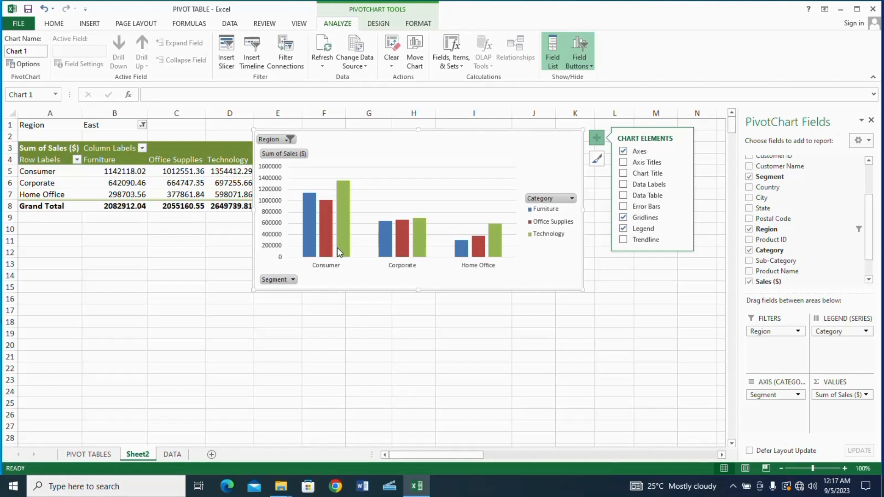
mouse_move(338, 251)
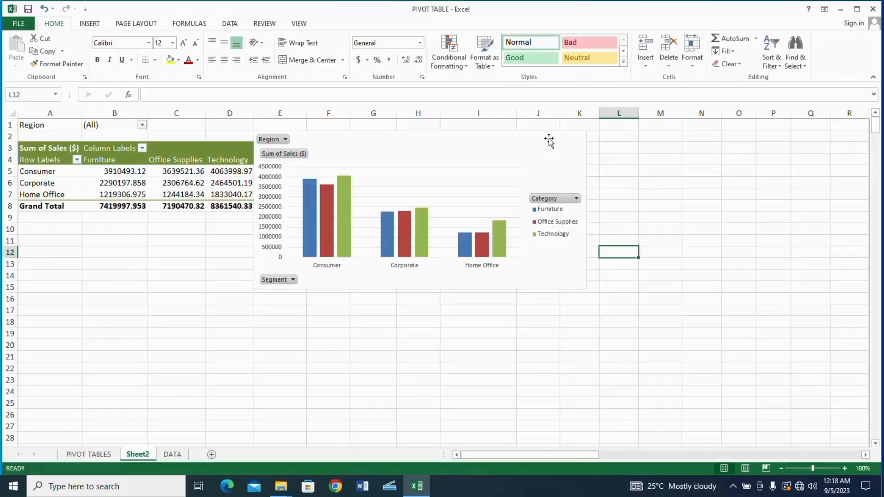
- Add axis titles to the PivotChart, naming the vertical axis SALES and the horizontal axis SEGMENTS
click(549, 139)
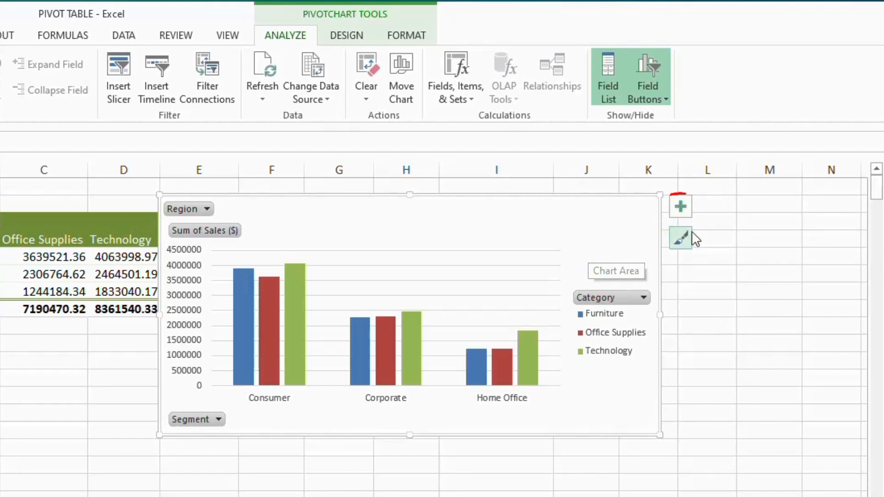
click(685, 208)
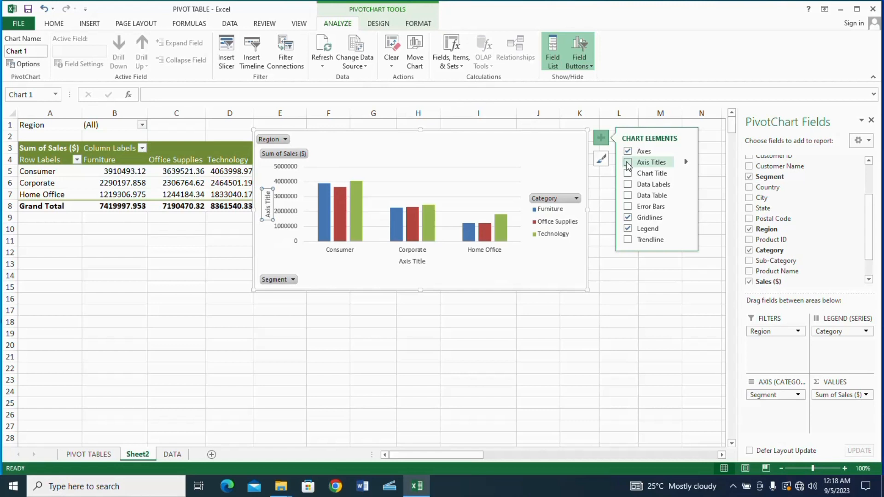
click(627, 165)
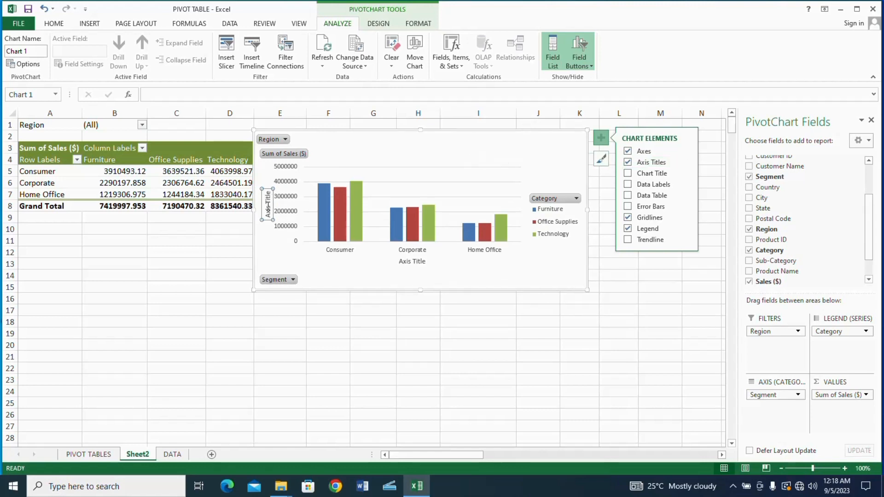
text(SALES)
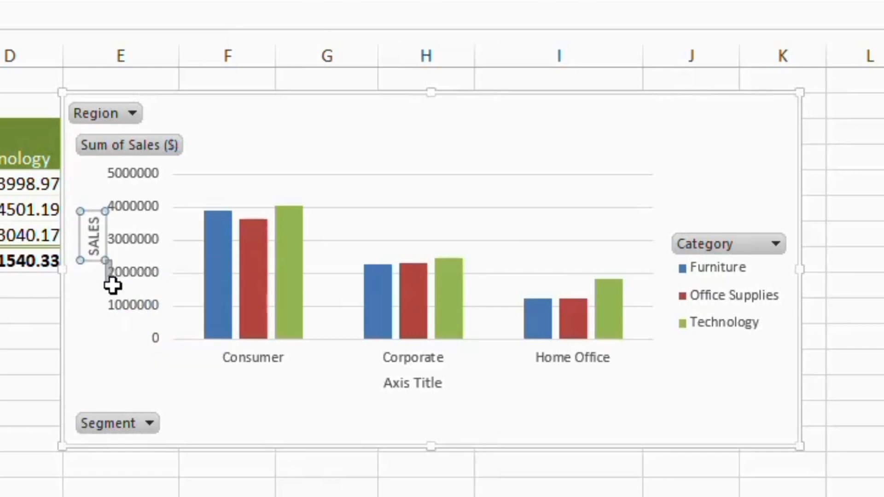
click(444, 387)
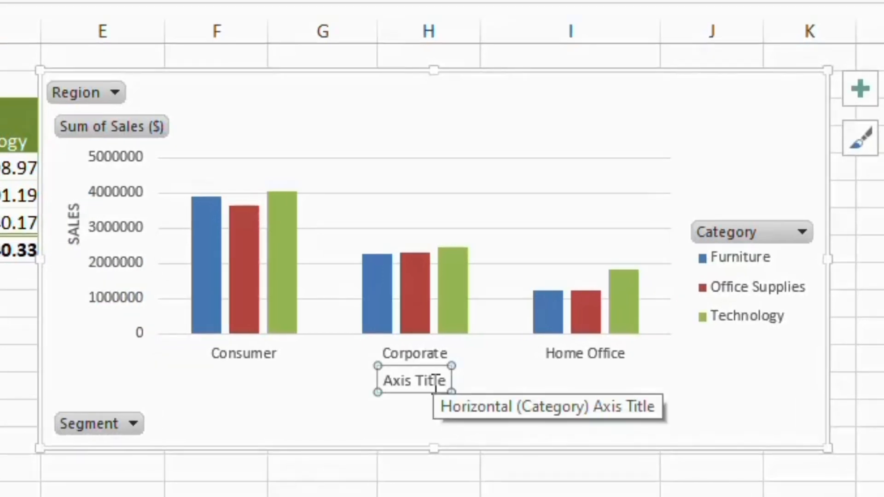
text(SEGMENTS)
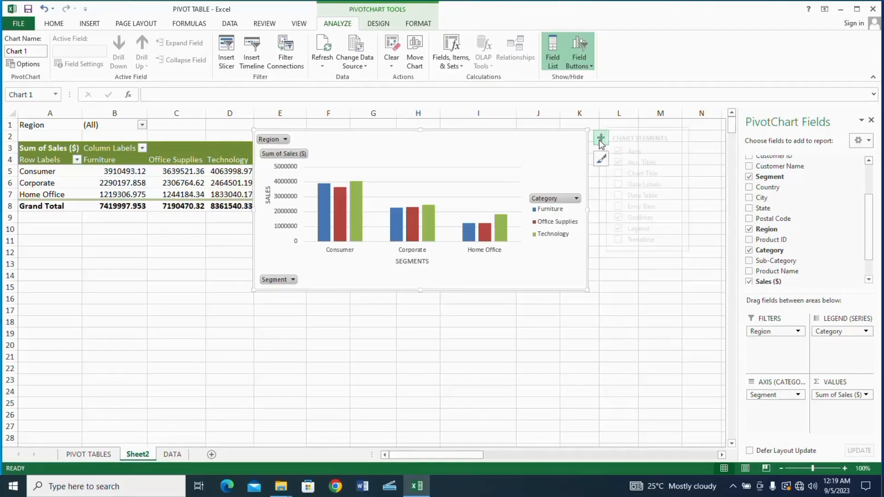
- Add the chart title SALES BY CARTEGORY & SEGMENTS above the PivotChart's columns, undoing the sideways shift of the title
click(860, 88)
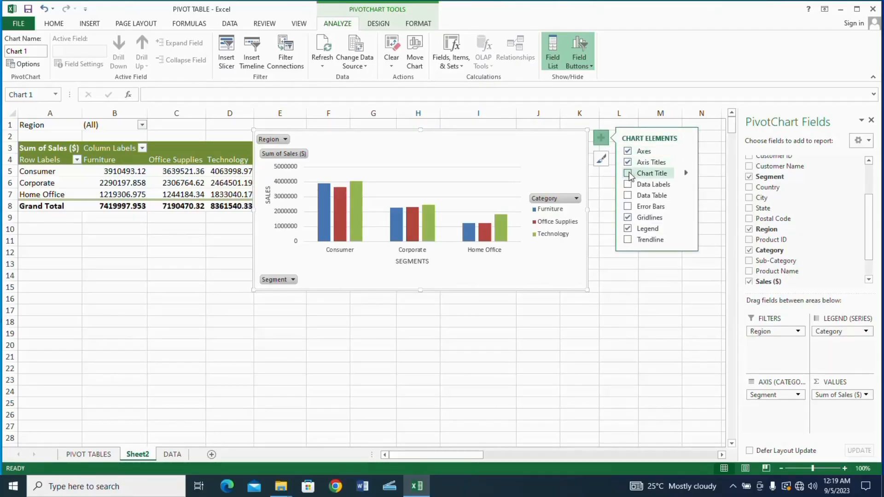
click(629, 174)
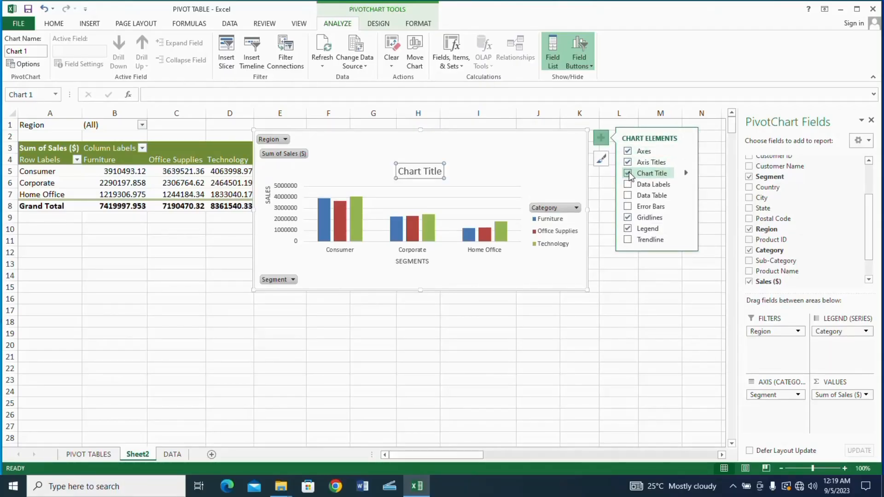
triple_click(415, 167)
text(SALES BY CARTEGORY &)
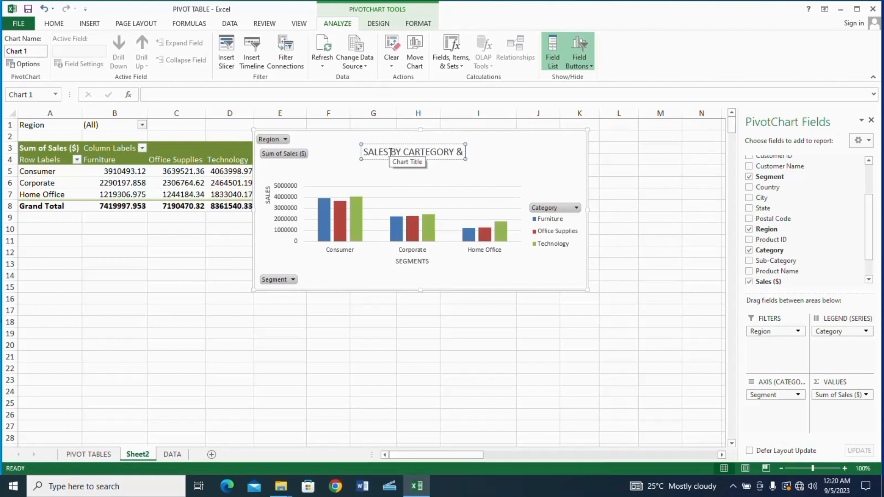
text( SEGMENTS)
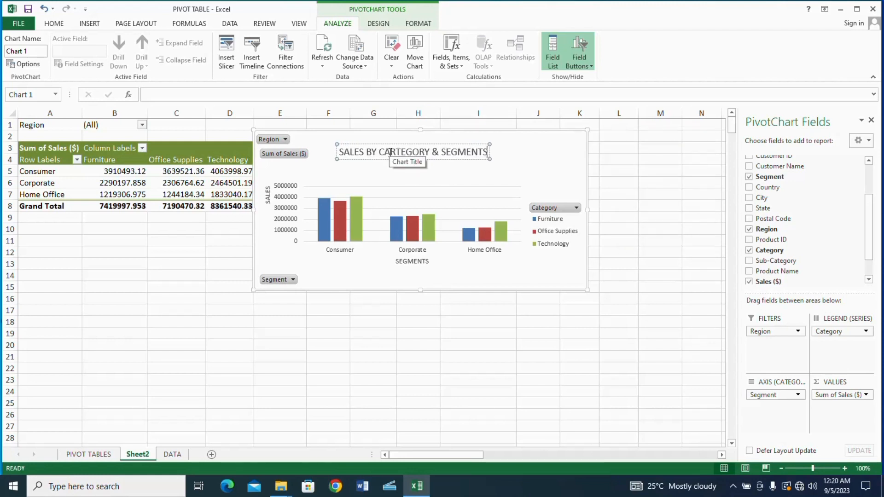
click(414, 159)
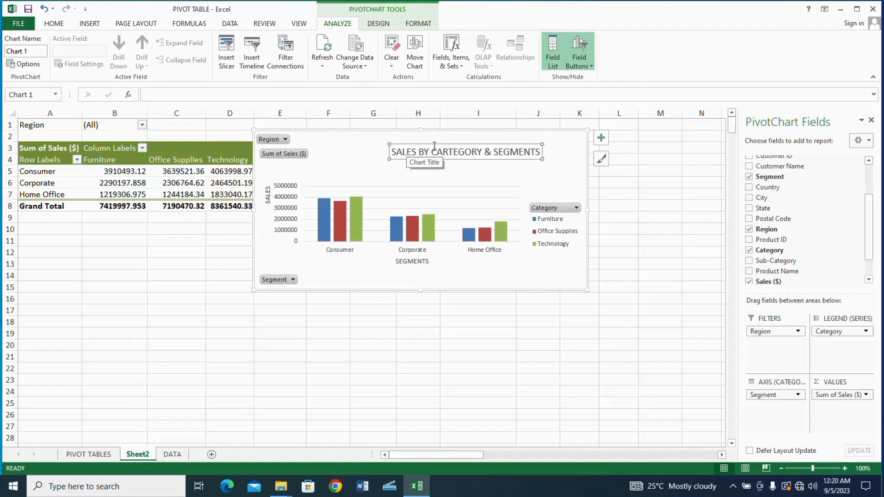
key(ctrl+z)
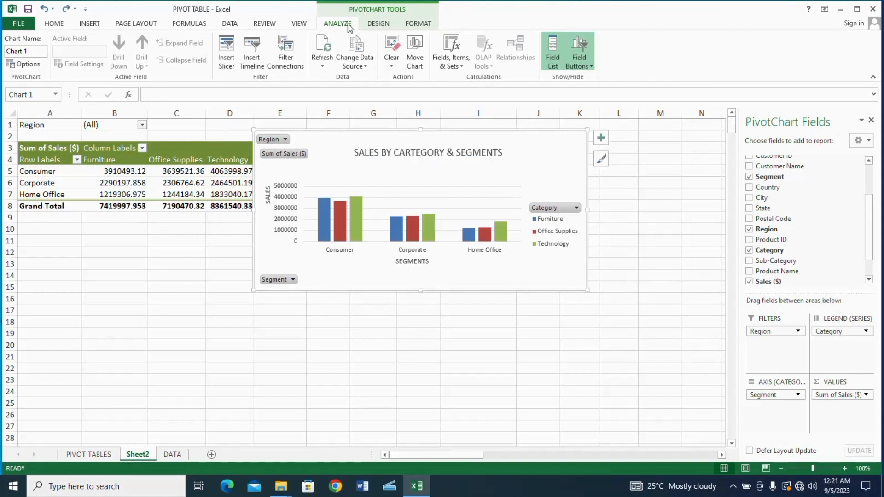
- Review the chart elements available for the PivotChart and try data labels on its columns
click(378, 25)
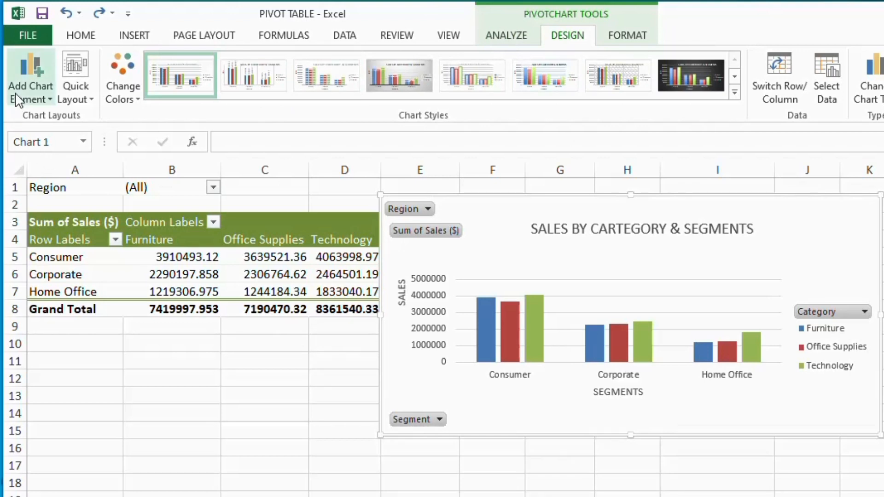
click(46, 97)
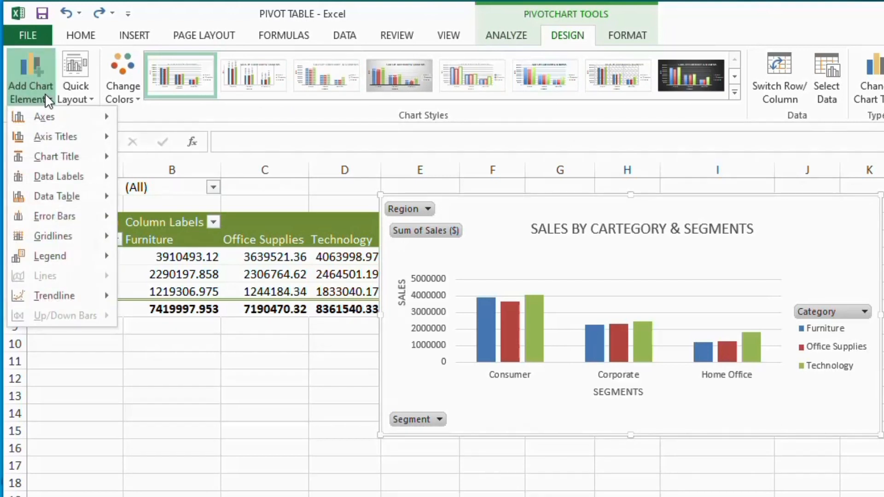
mouse_move(52, 115)
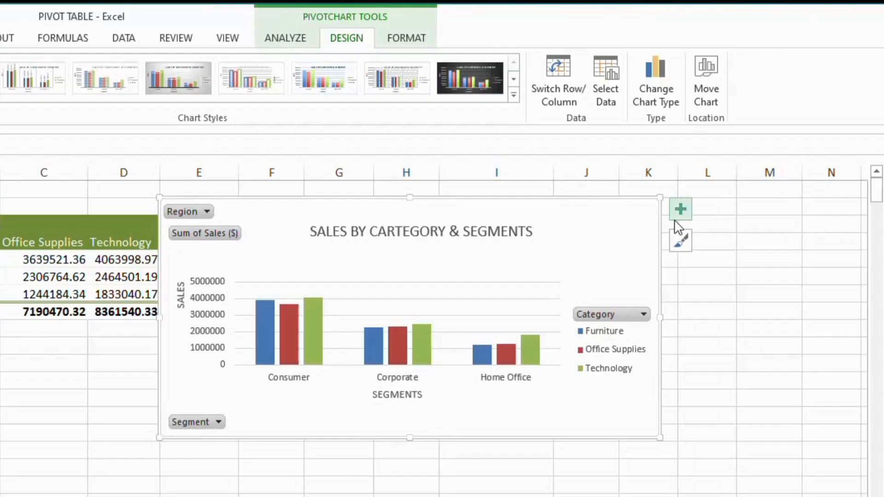
click(680, 208)
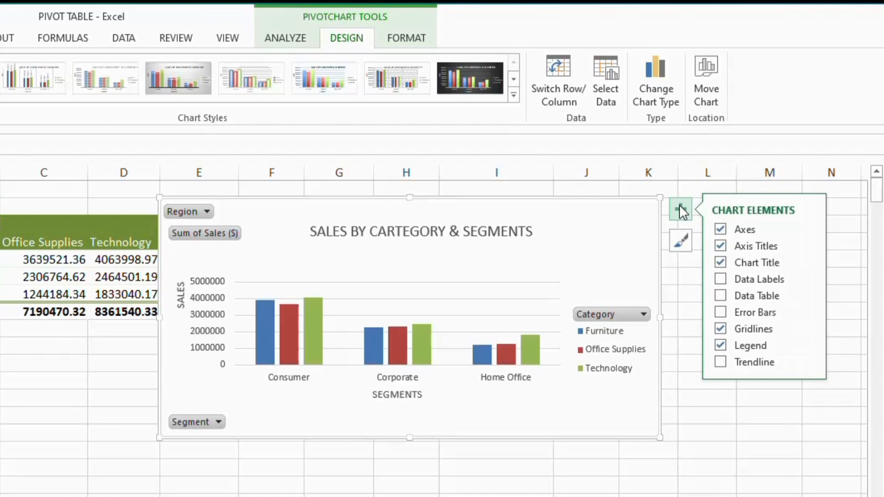
click(721, 280)
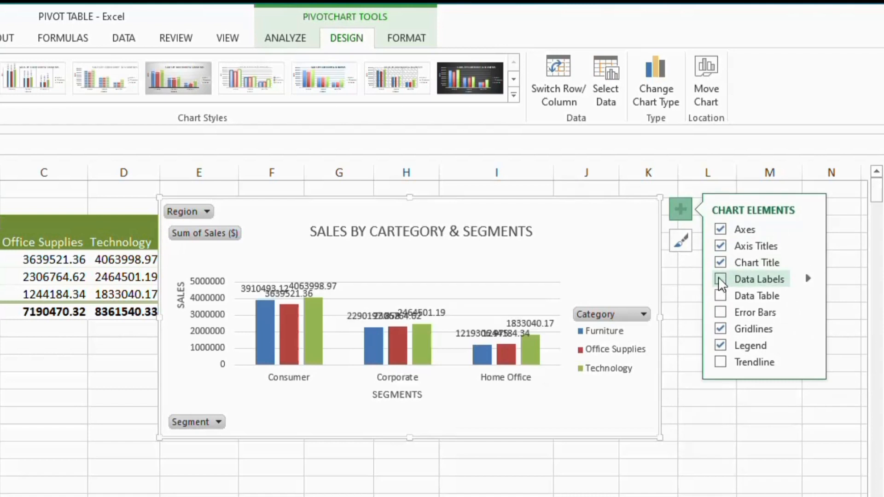
click(720, 280)
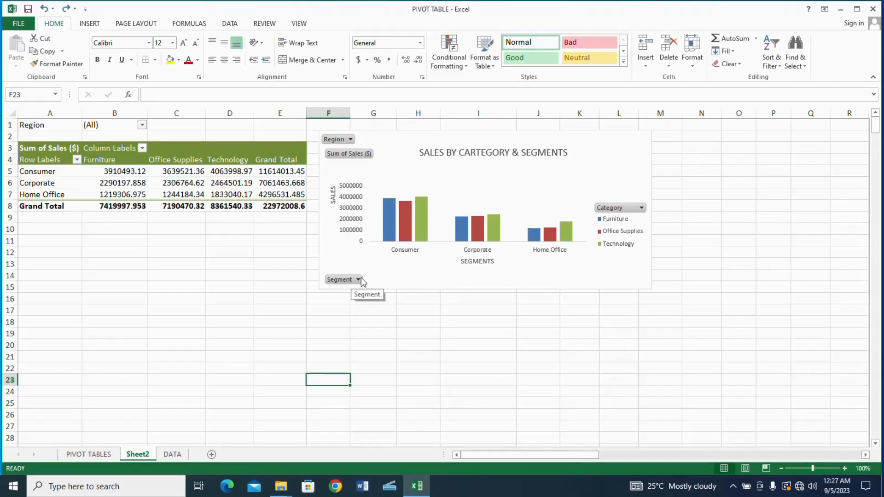
- Close the Segment filter without changes and hide the axis field buttons on the PivotChart
click(358, 279)
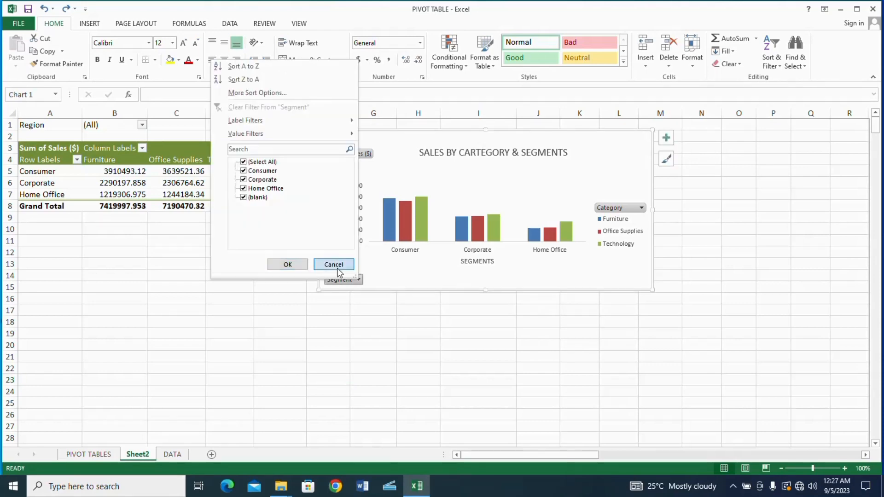
key(Escape)
right_click(350, 280)
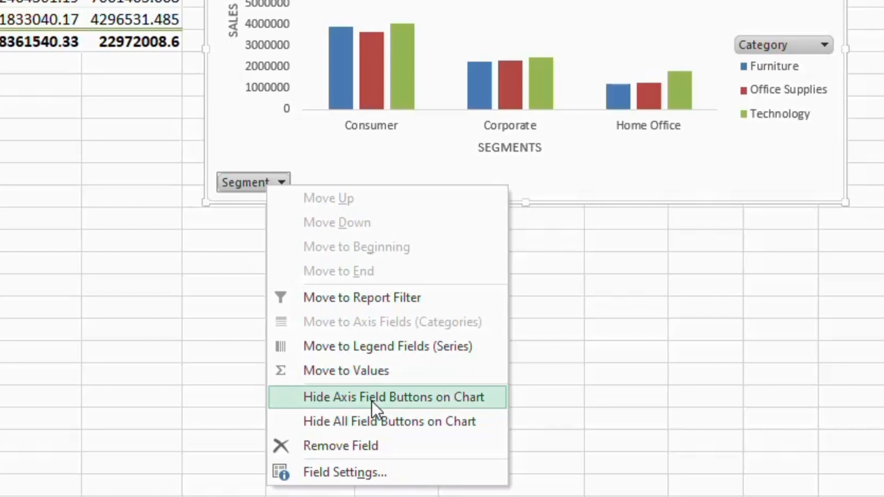
click(372, 398)
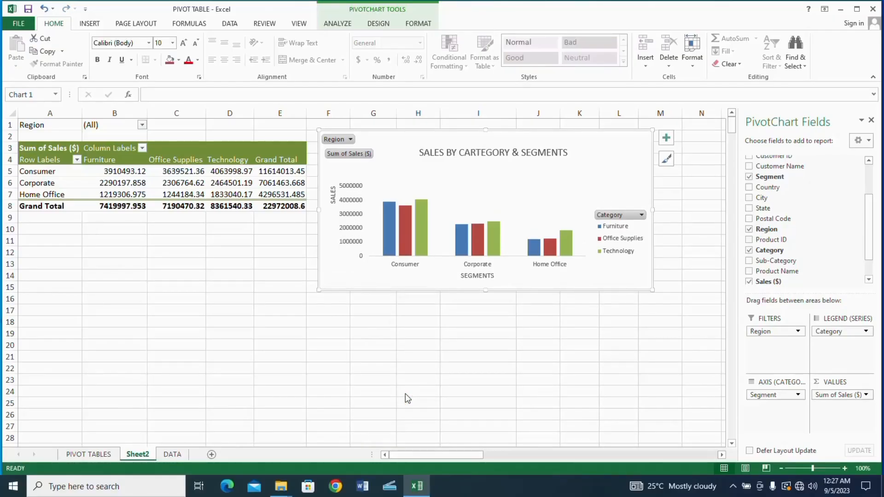
- Hide all field buttons on the PivotChart and bring the field buttons back
right_click(345, 141)
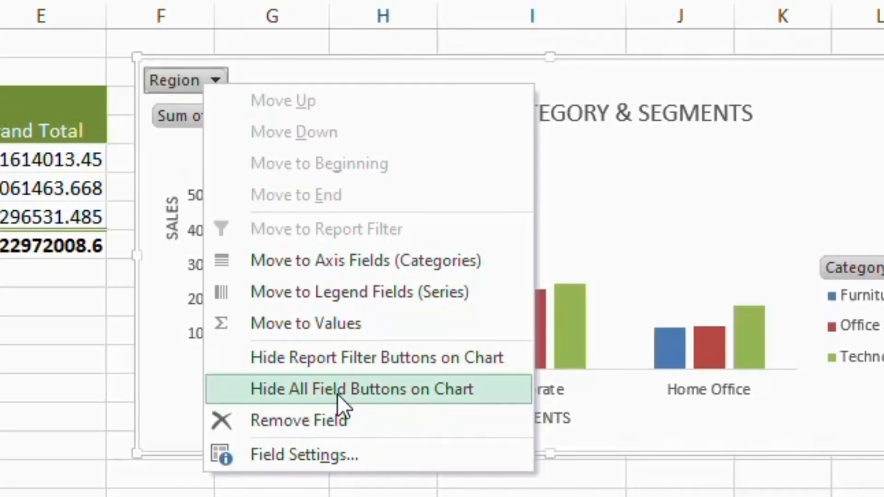
click(347, 396)
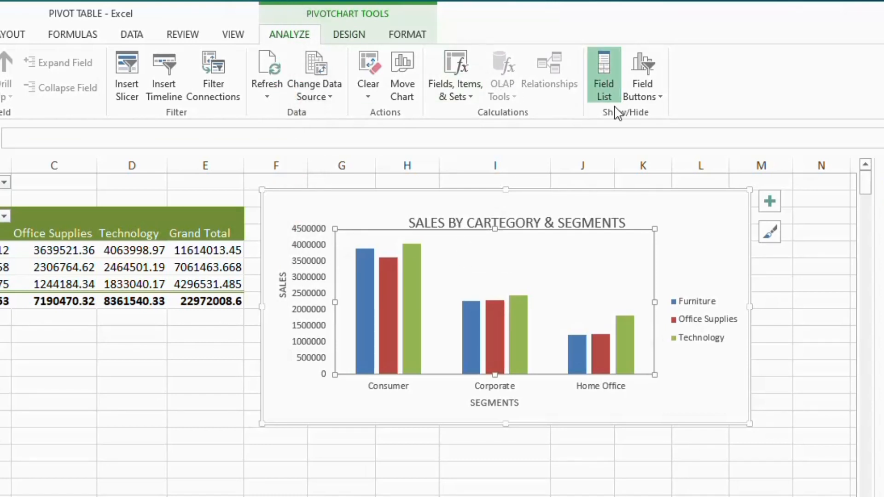
click(642, 64)
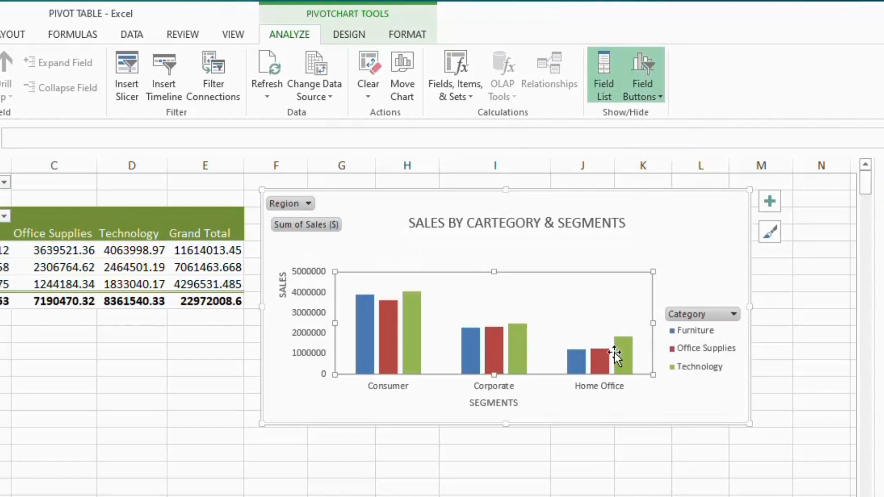
- Show the axis field buttons on the PivotChart along with the report filter, legend and value buttons
click(608, 470)
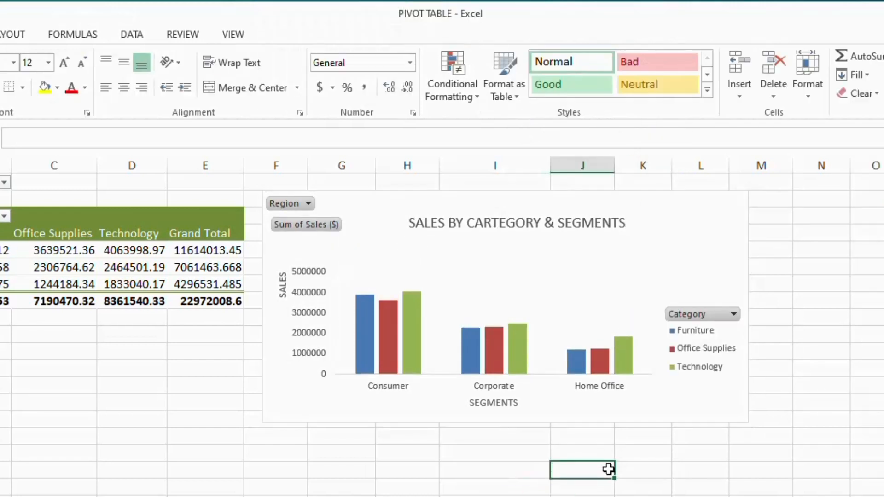
click(496, 281)
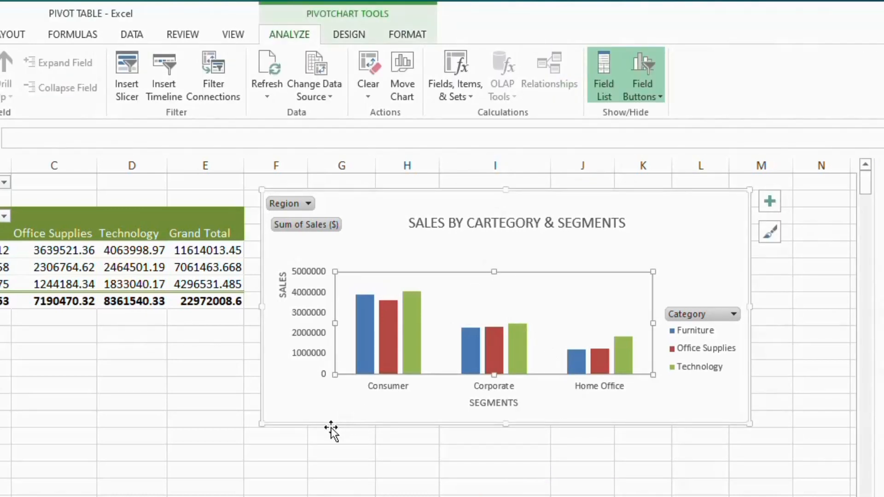
click(316, 413)
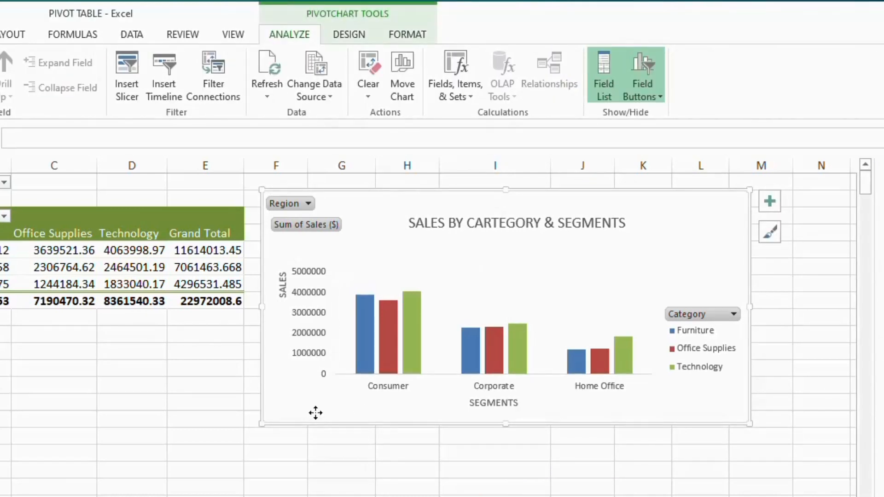
click(636, 89)
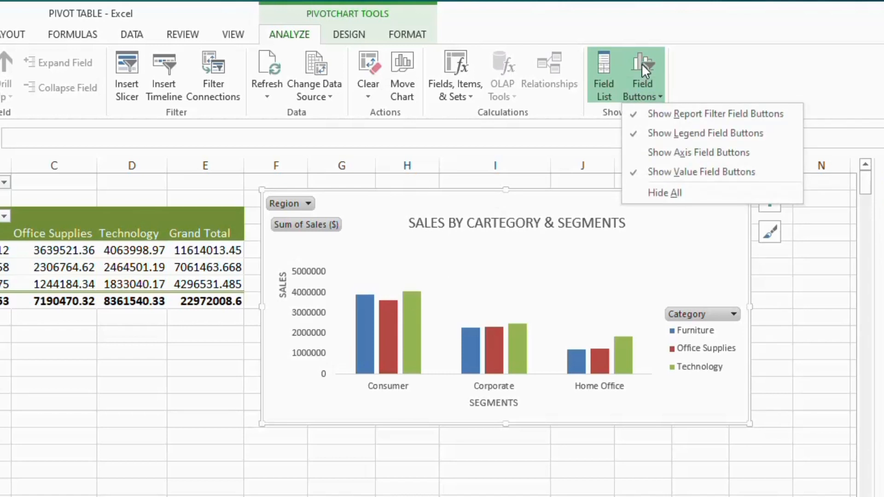
click(666, 155)
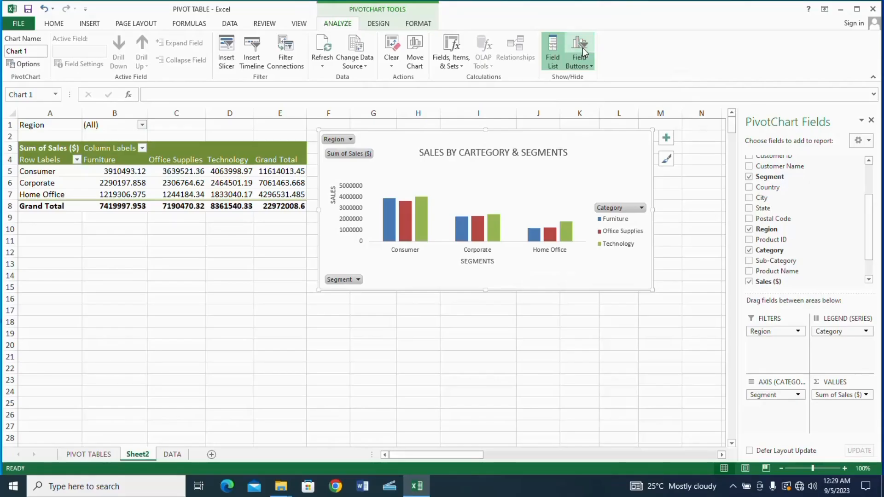
- Hide all field buttons on the SALES BY CARTEGORY & SEGMENTS chart
click(590, 64)
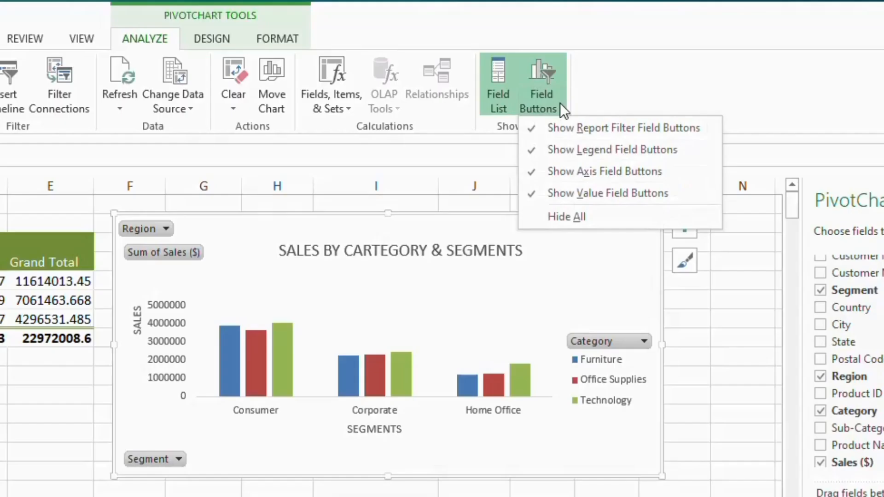
click(565, 217)
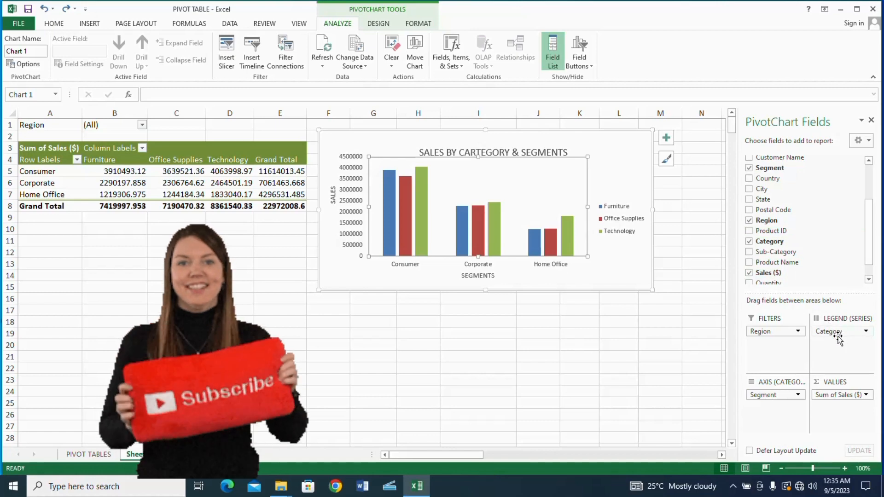
- Remove Region from the report filters and Category from the legend series of the PivotChart
drag(780, 336, 783, 252)
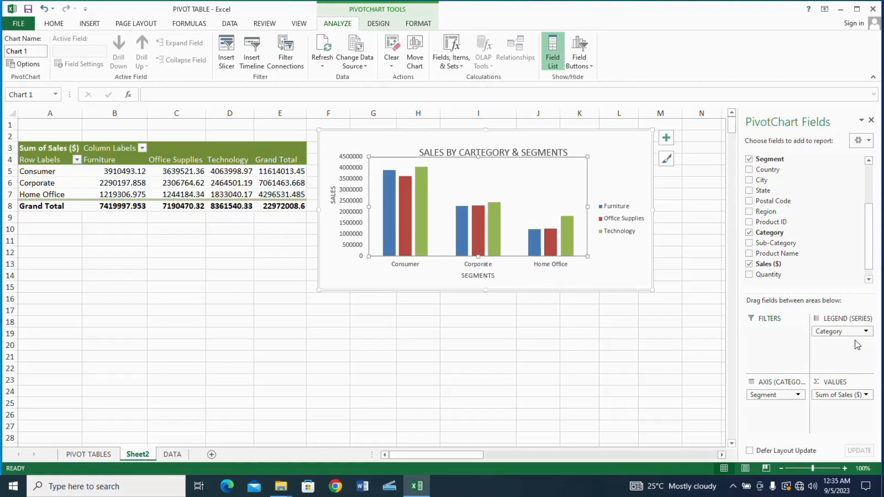
drag(836, 334, 829, 263)
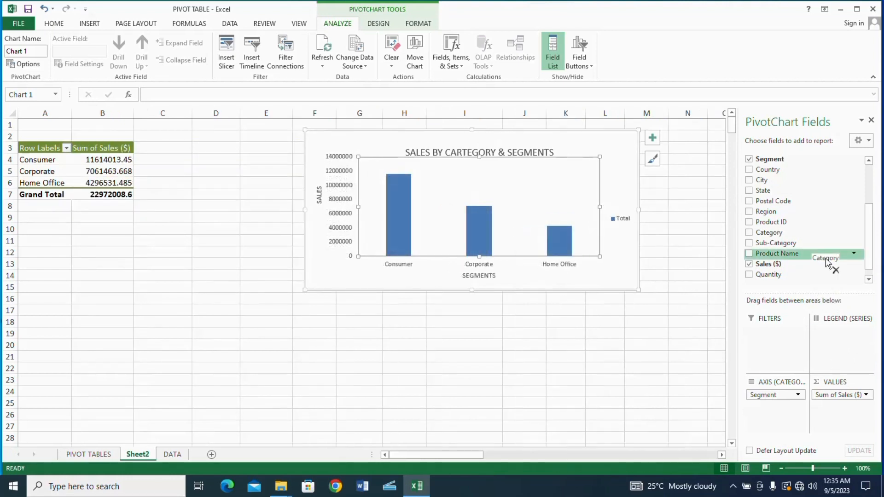
drag(829, 263, 618, 232)
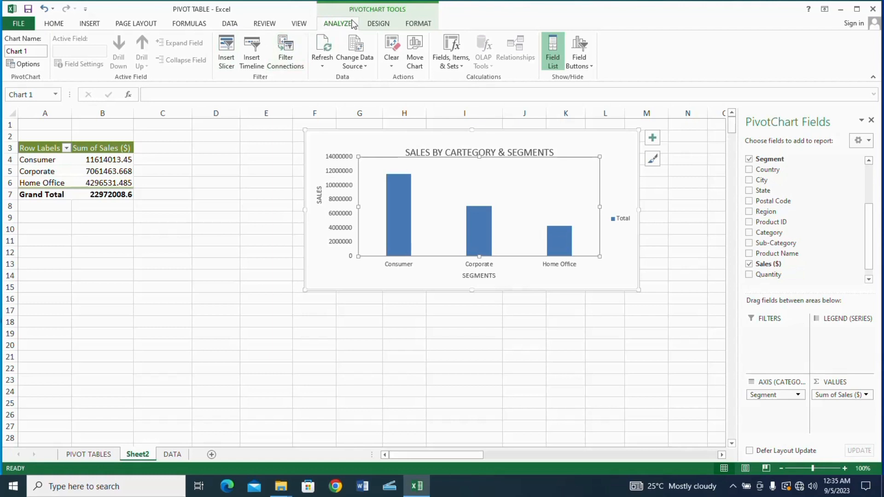
- Insert slicers for Region and Category and stack them between the PivotTable and the chart
click(225, 67)
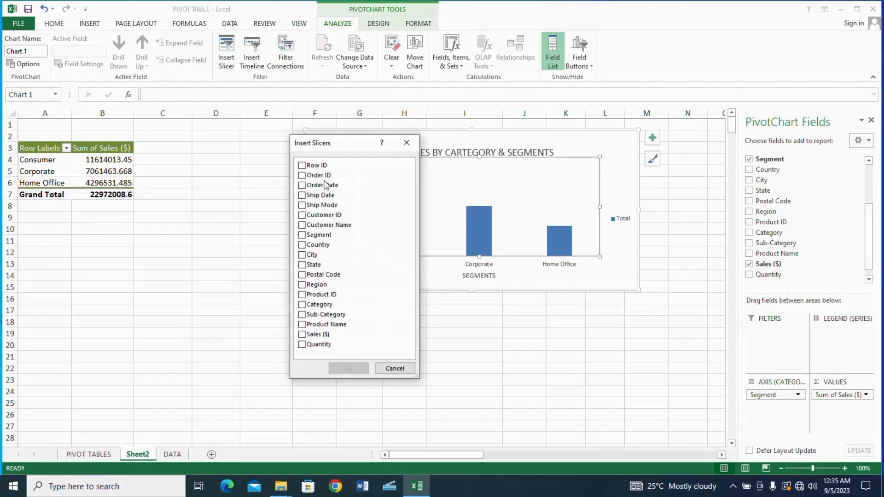
click(303, 285)
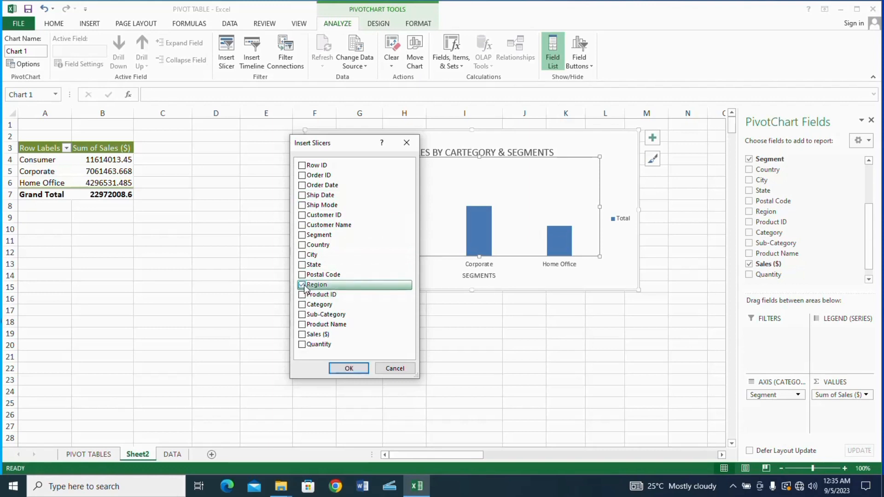
click(310, 305)
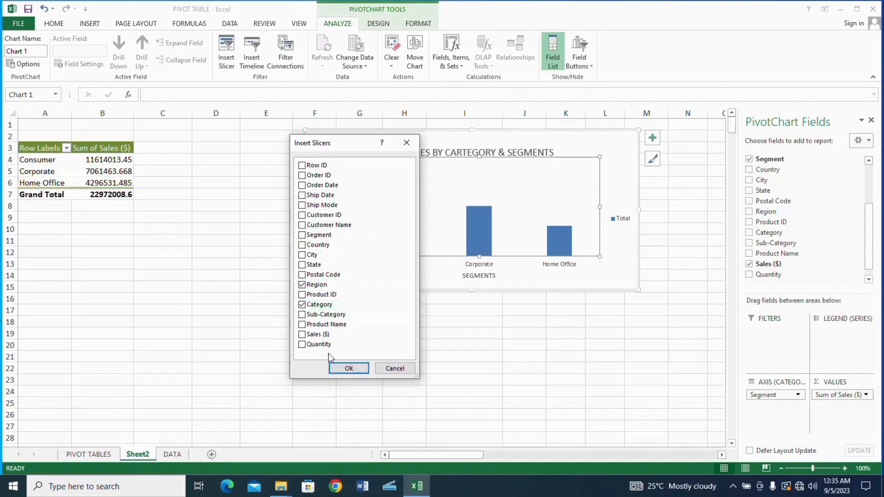
click(350, 369)
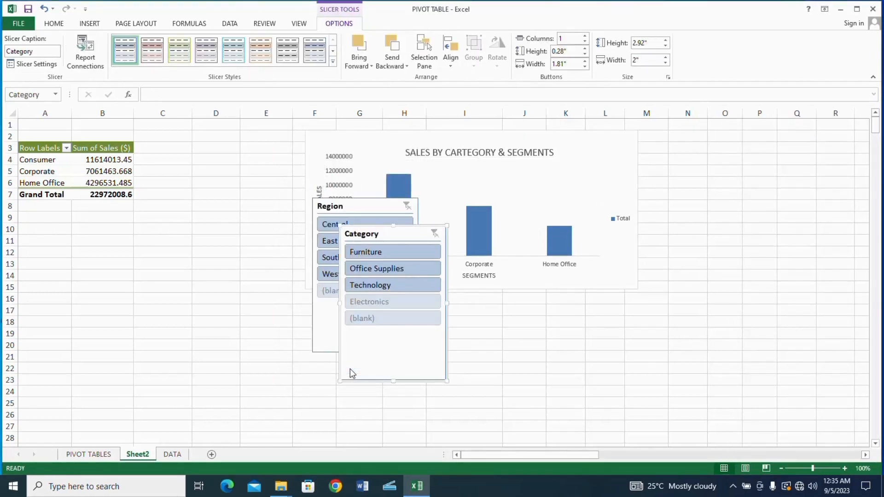
drag(371, 207, 257, 138)
drag(385, 233, 243, 244)
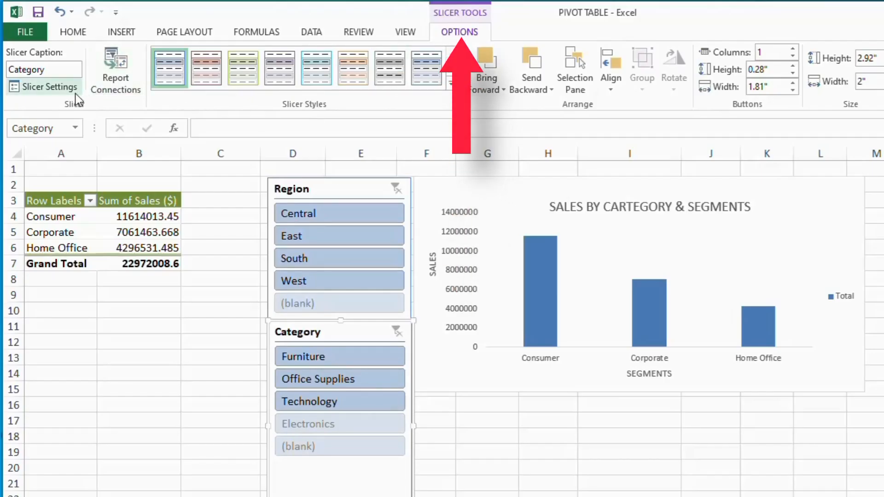
- Stop the Category and Region slicers from showing items deleted from the data source
click(69, 87)
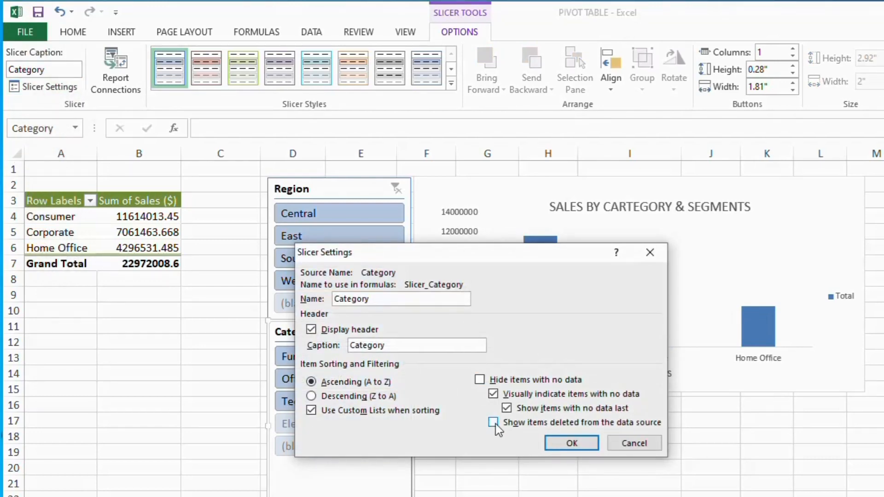
click(588, 443)
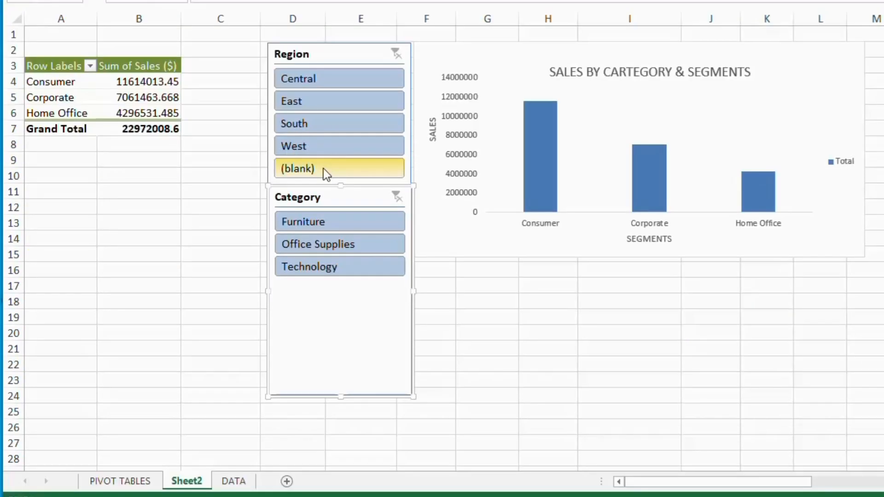
right_click(323, 169)
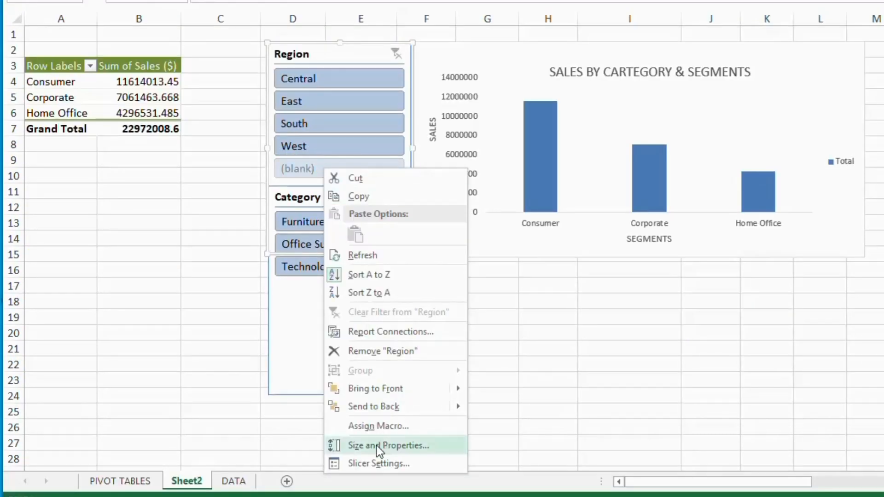
click(374, 463)
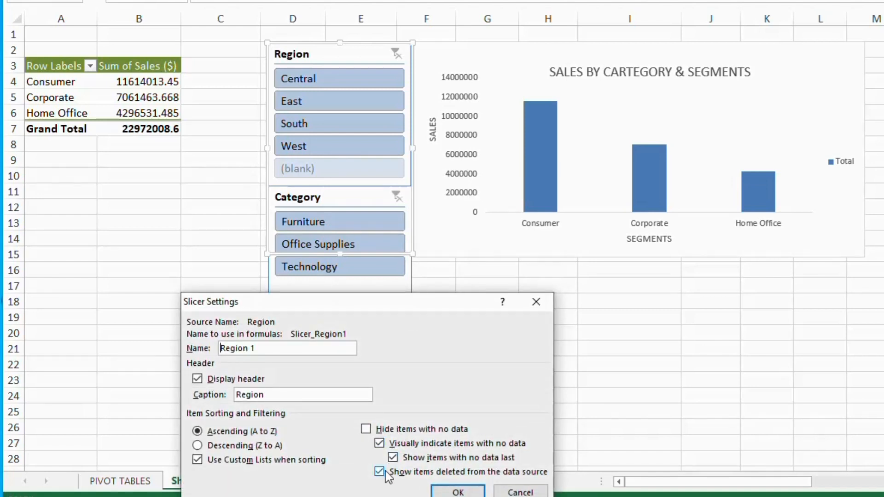
click(379, 472)
click(455, 492)
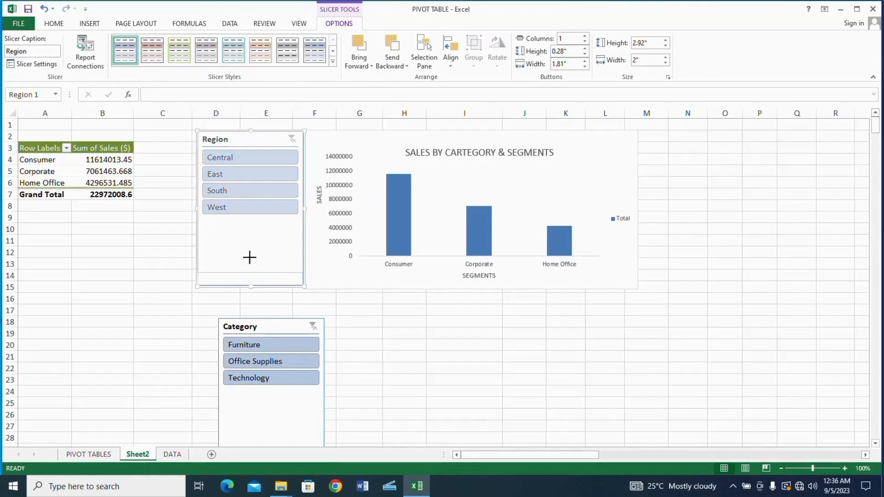
- Shorten the Region slicer to about 1.7" high and the Category slicer to about 1.35", placing Category directly beneath Region
drag(249, 236, 250, 221)
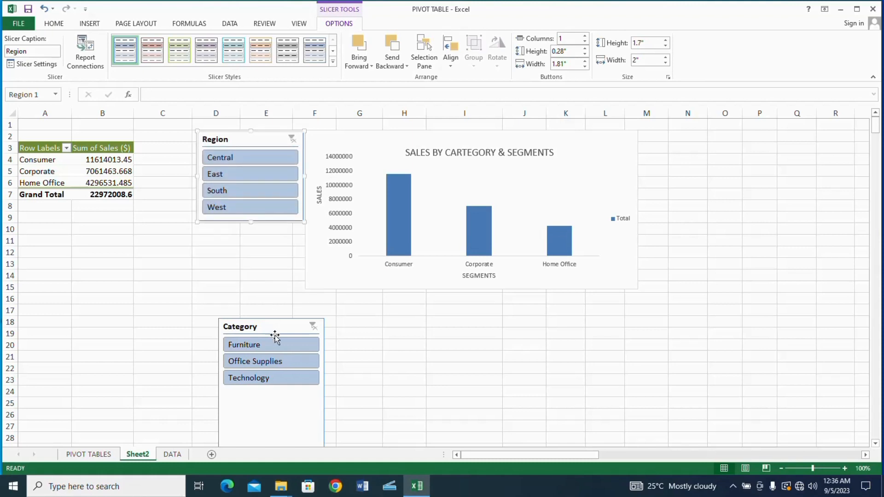
drag(275, 328, 252, 232)
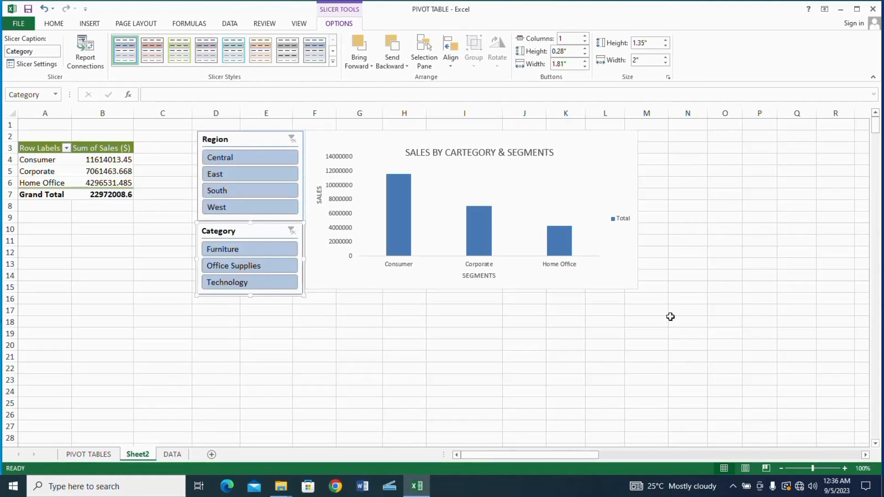
- Remove the Total legend from the PivotChart and shorten the chart title to SALES BY SEGMENTS
click(620, 219)
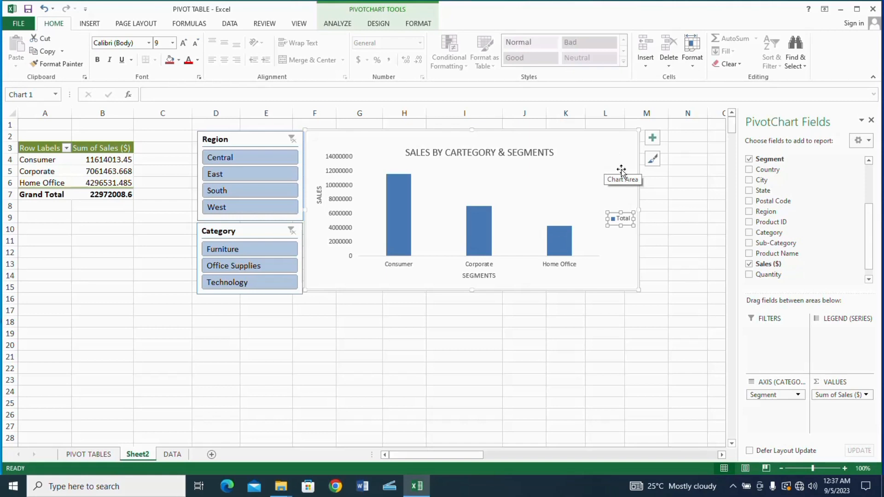
click(653, 138)
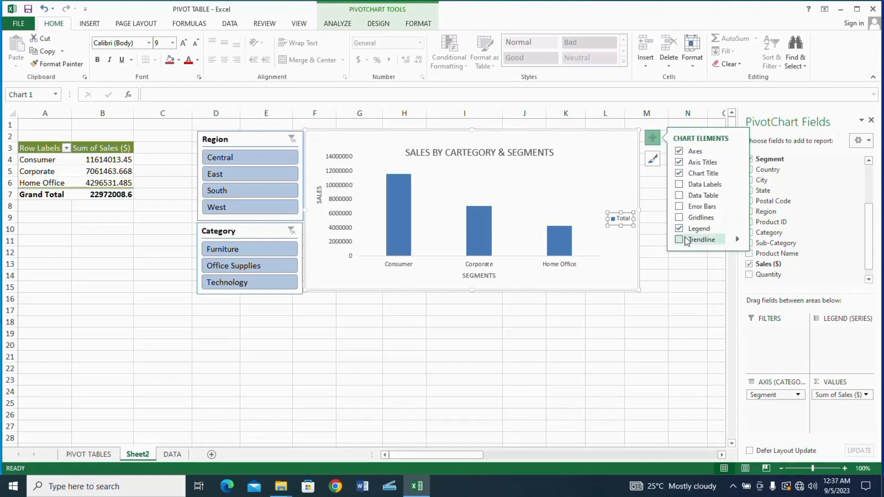
click(475, 154)
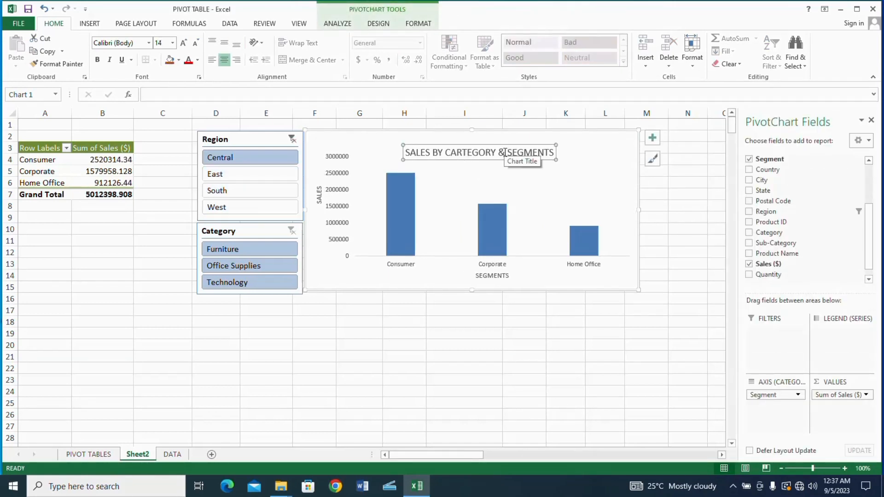
drag(505, 153, 445, 152)
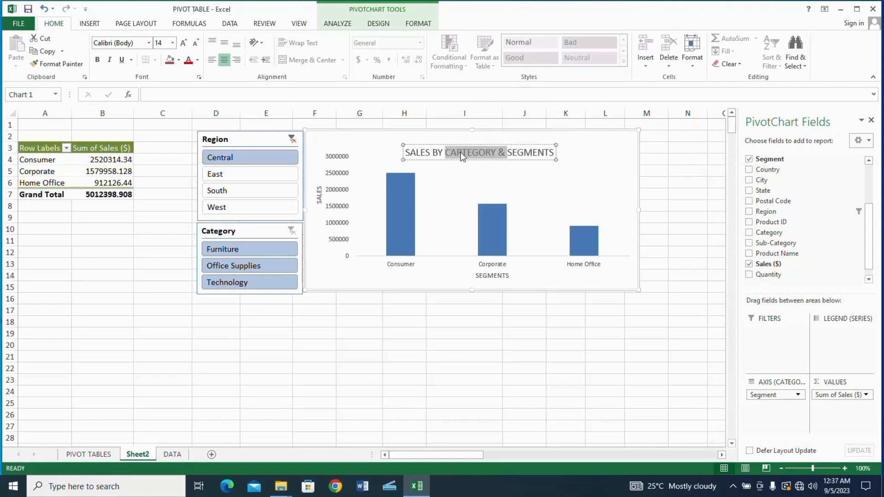
key(Delete)
- Try the slicers by filtering the chart to Furniture, the East region and additional categories, and clear the Region filter
click(250, 248)
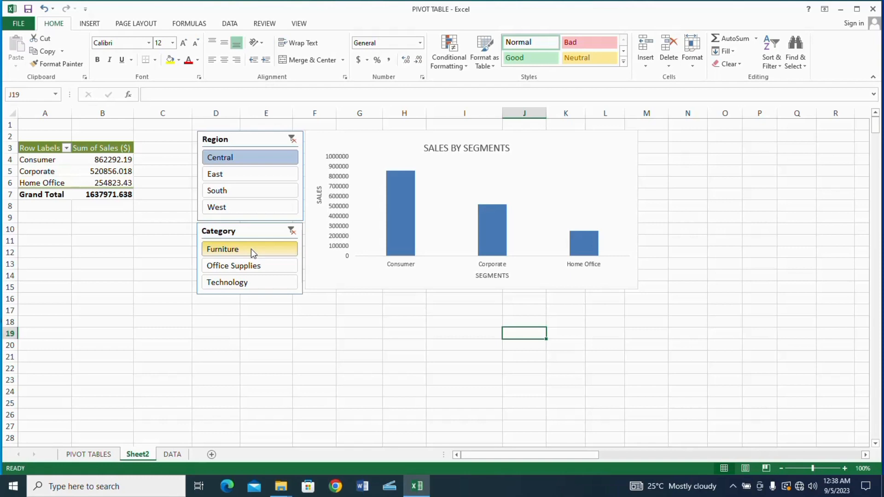
click(236, 173)
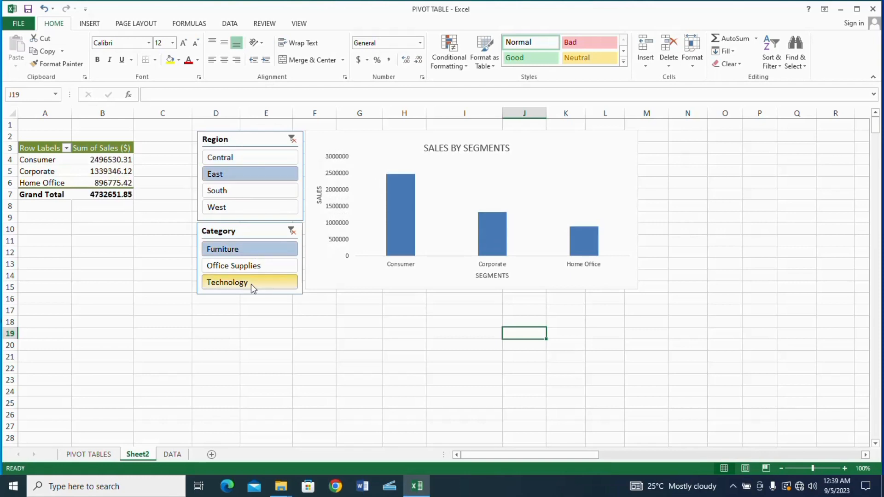
ctrl+click(251, 283)
click(243, 191)
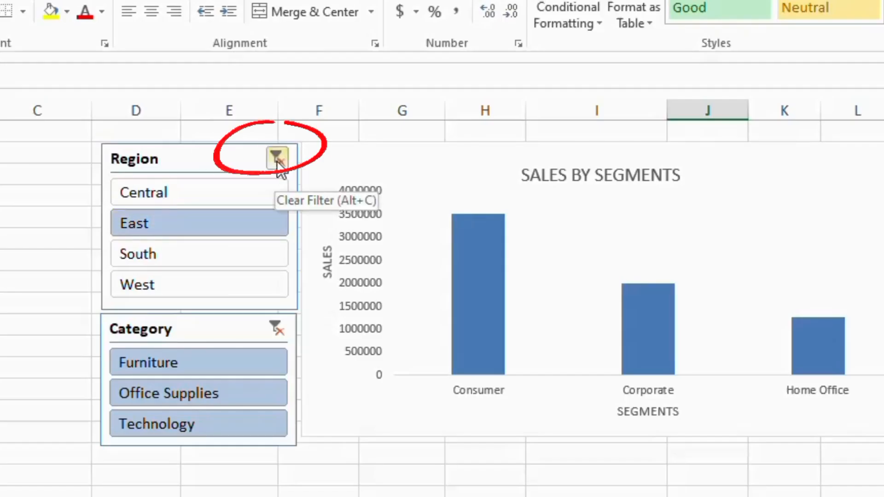
click(277, 161)
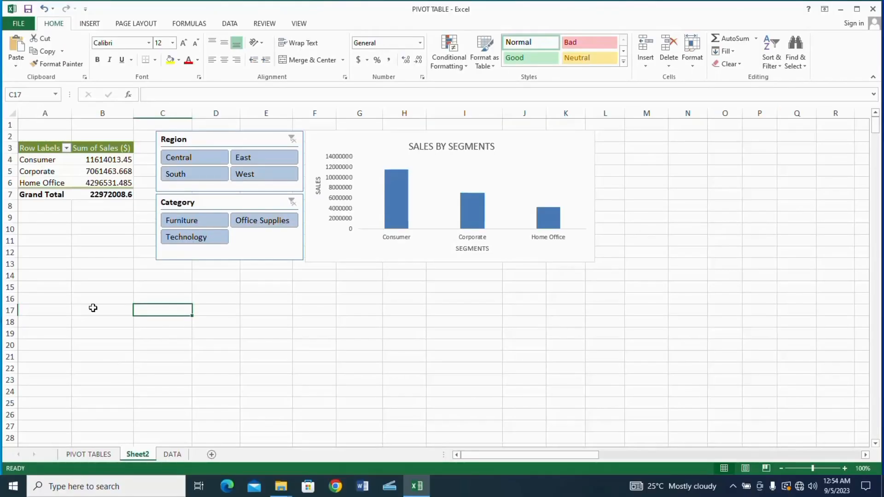
- Copy the segment PivotTable with its headers and grand total, and paste the copy starting at cell A15
click(44, 148)
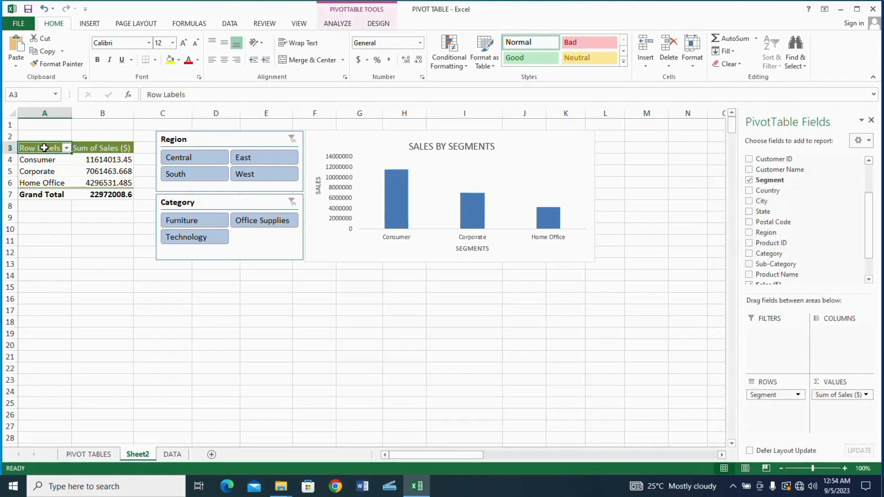
key(shift+Right)
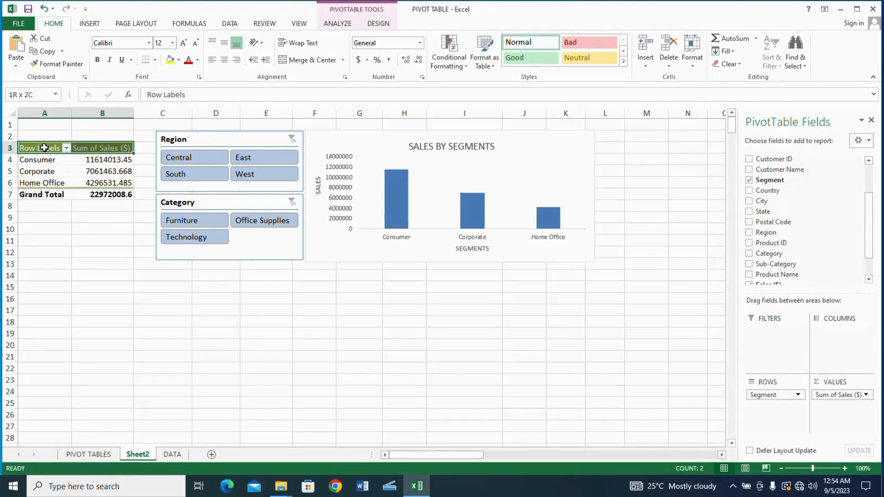
key(ctrl+shift+Down)
key(ctrl+c)
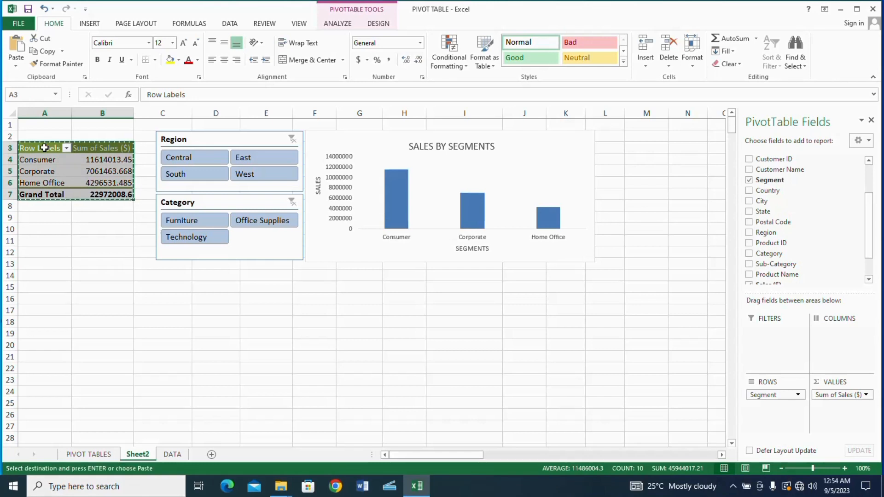
click(57, 287)
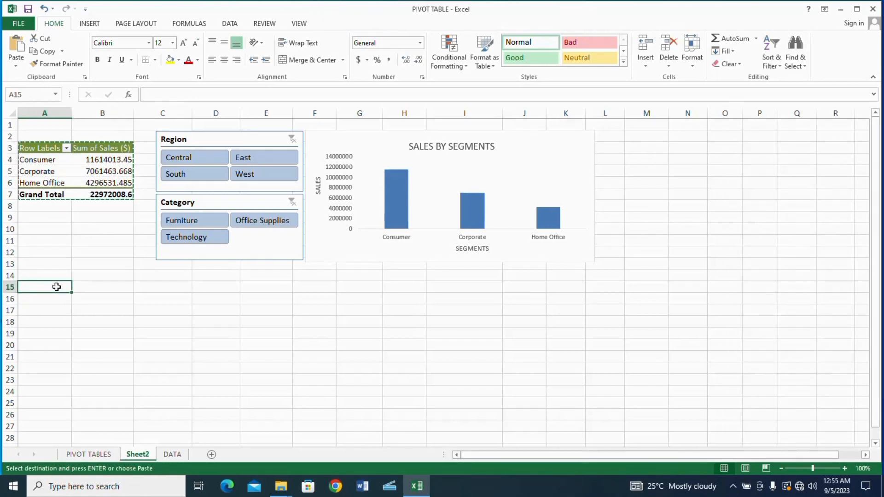
key(ctrl+v)
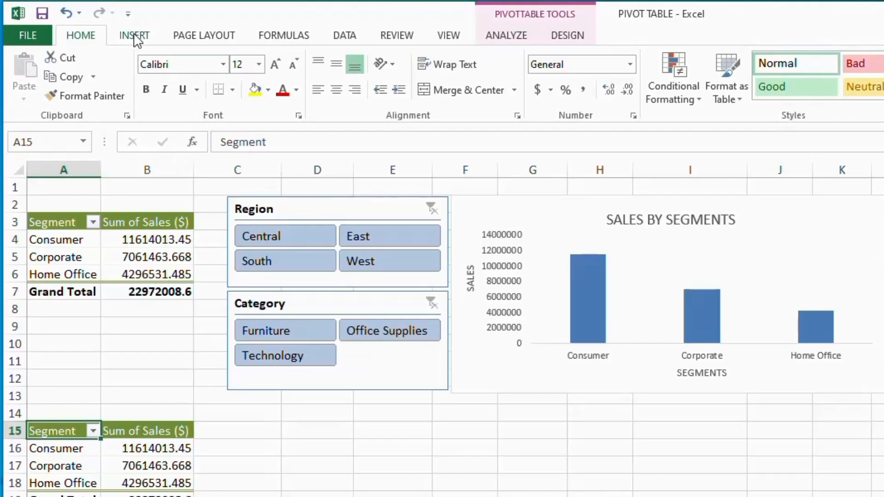
- Insert a Line PivotChart based on the copied PivotTable at A15
click(90, 25)
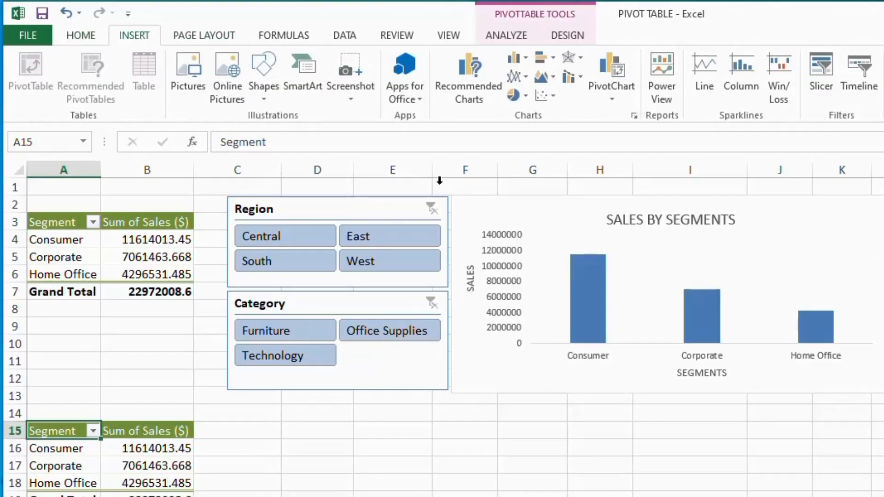
click(615, 72)
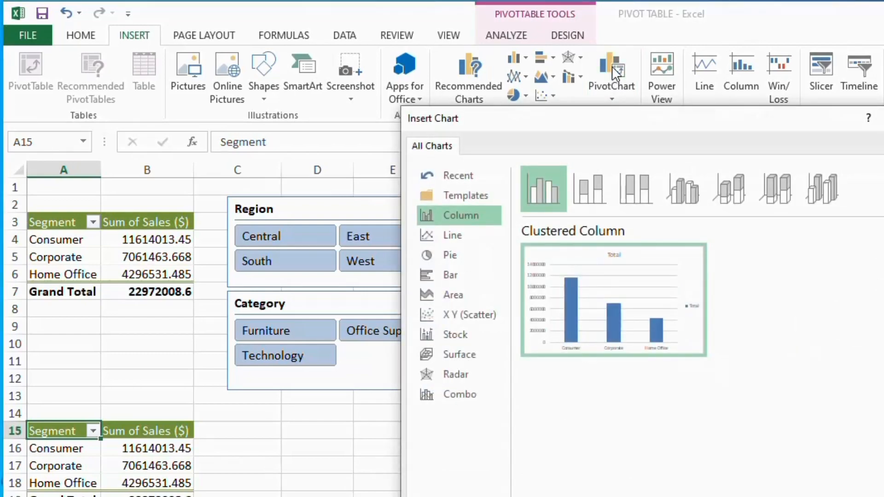
click(454, 237)
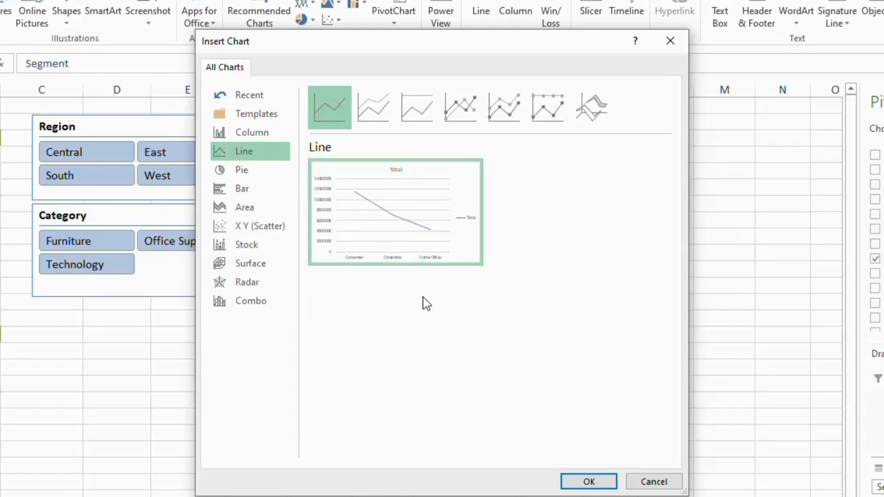
click(590, 482)
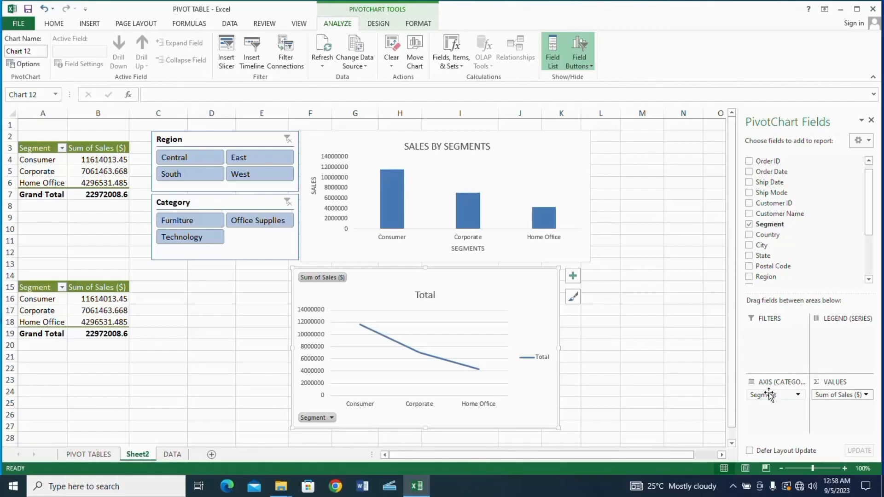
- Replace Segment with Order Date on the line chart's axis and group the order dates by Months
mouse_move(769, 395)
mouse_down()
mouse_move(772, 259)
mouse_move(789, 165)
mouse_move(799, 366)
mouse_move(785, 396)
mouse_up()
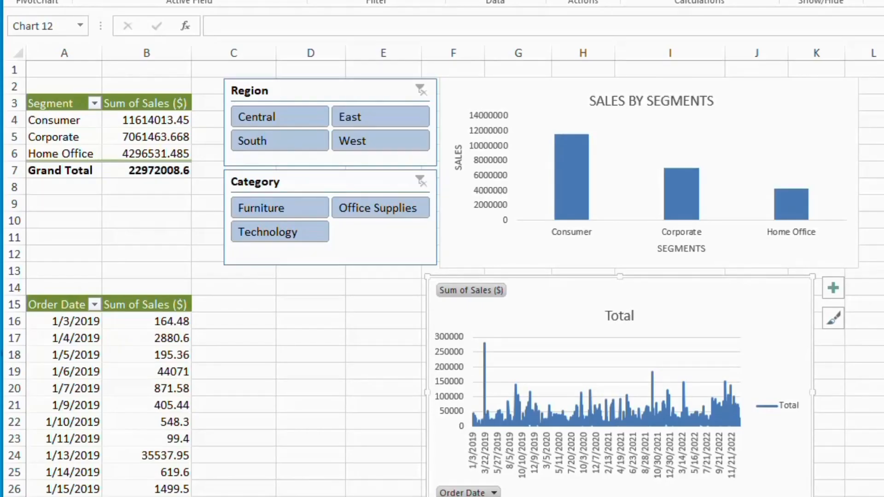
click(70, 321)
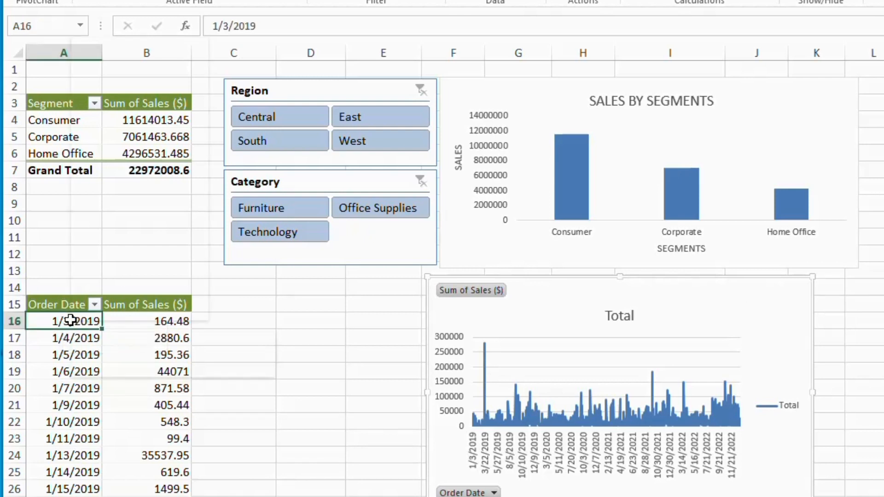
right_click(70, 321)
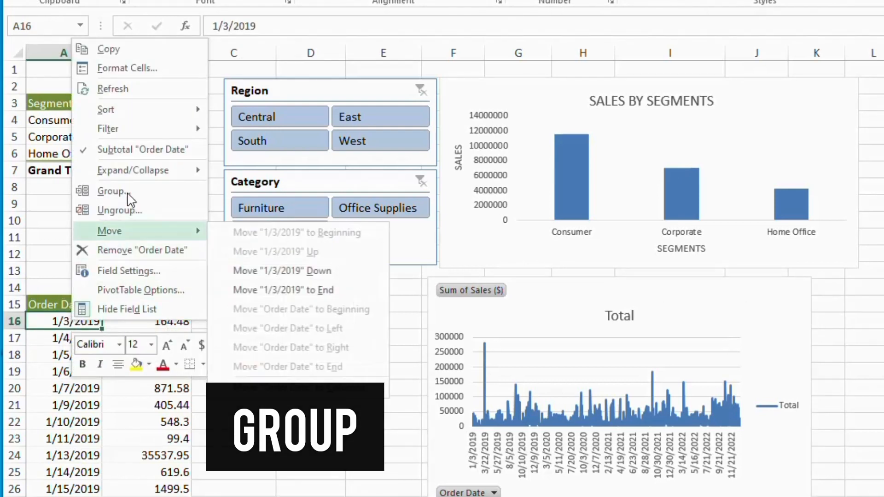
click(114, 191)
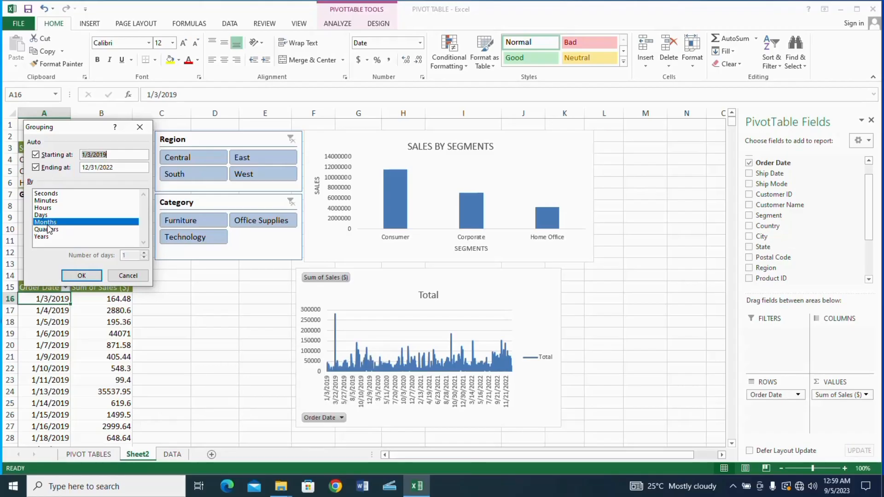
click(80, 276)
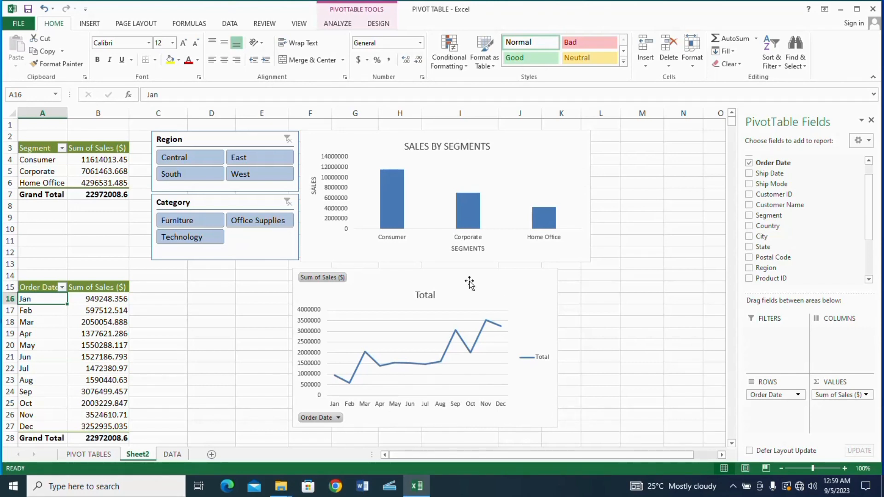
- Add a Region slicer and an Order Date timeline for the monthly sales PivotTable
scroll(783, 247, down, 1)
right_click(772, 248)
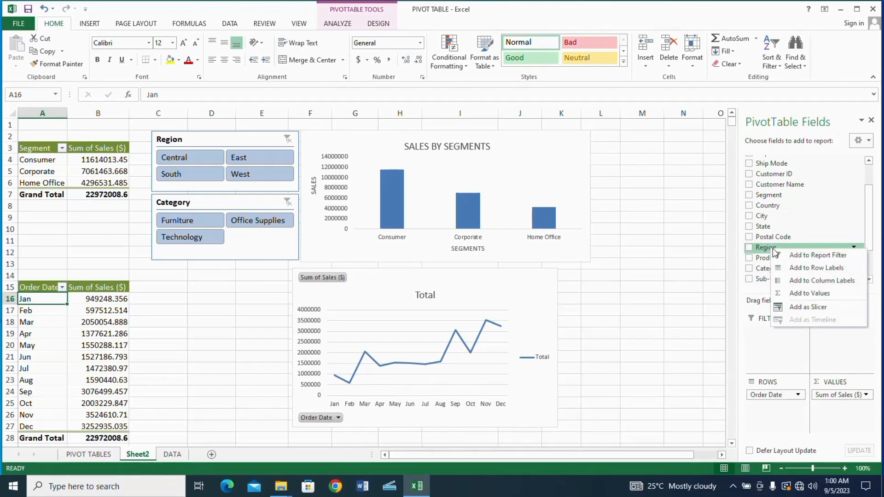
click(809, 307)
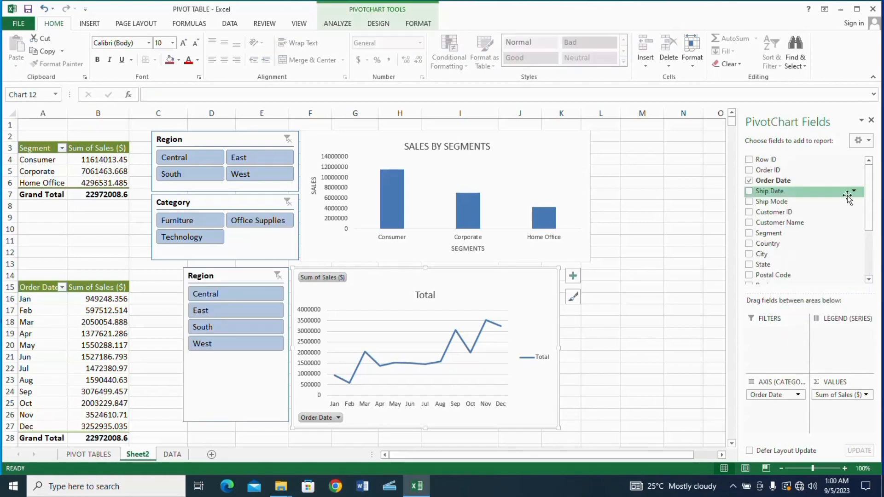
right_click(791, 182)
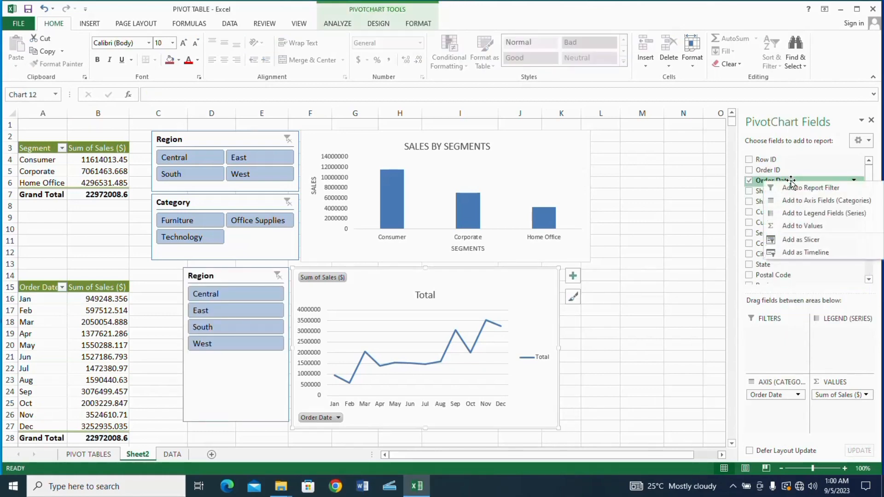
click(799, 253)
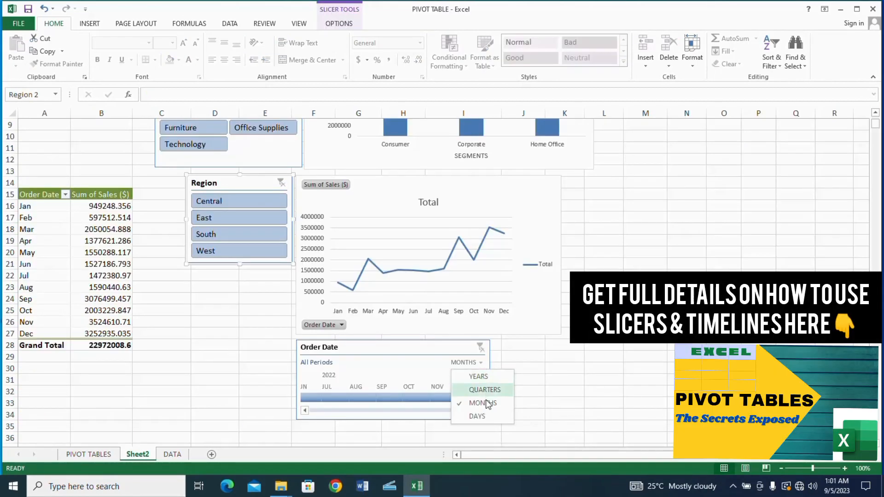
- Switch the Order Date timeline to YEARS, narrow it to fit the four years and place it beneath the new Region slicer
click(478, 377)
drag(489, 380, 429, 380)
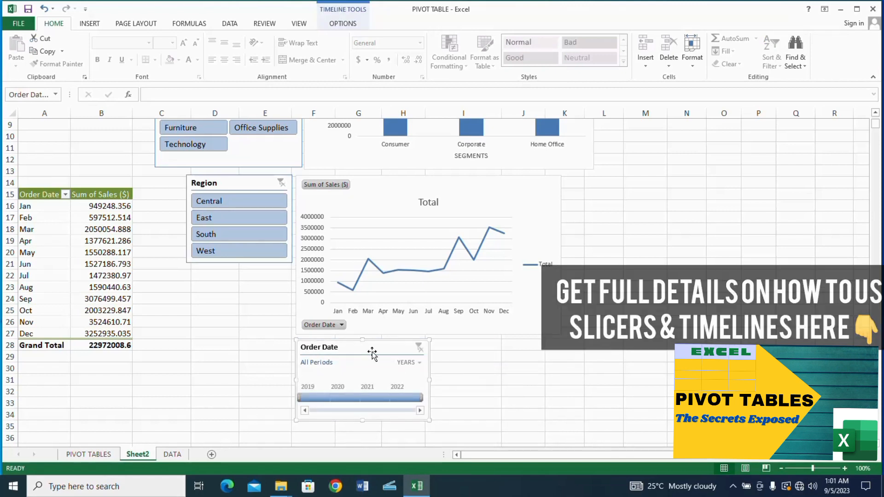
drag(372, 351, 239, 284)
- Arrange the new Region slicer's buttons in two columns
click(240, 187)
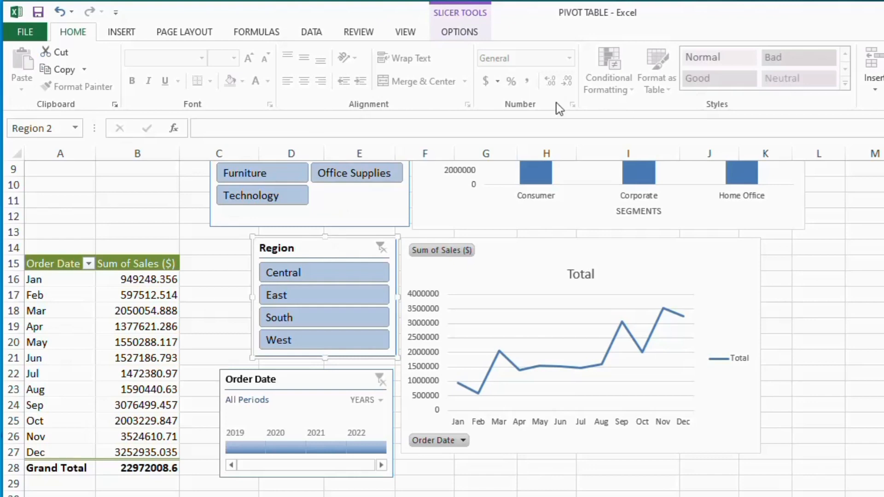
click(459, 32)
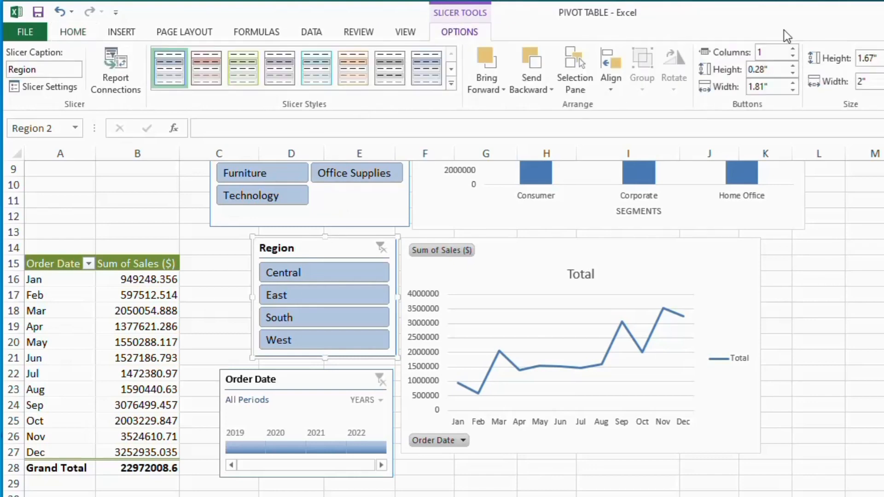
click(794, 49)
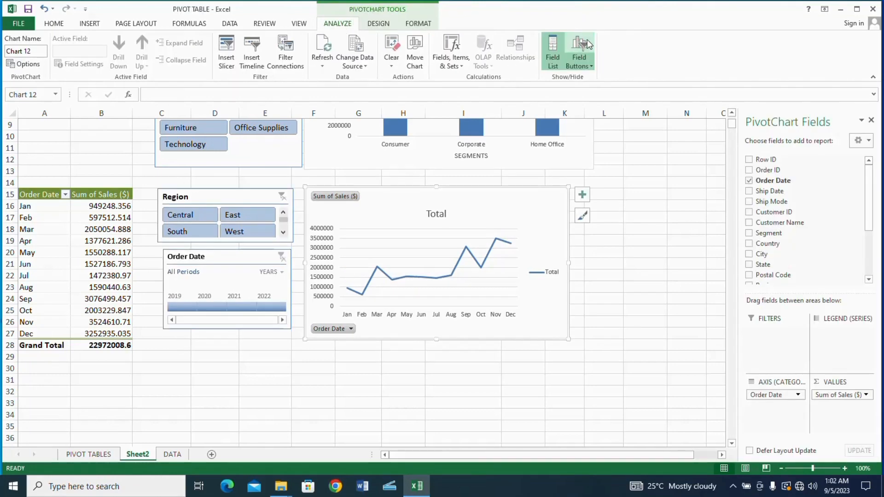
- Hide the field buttons on the line PivotChart and remove its legend and gridlines
click(581, 41)
click(582, 195)
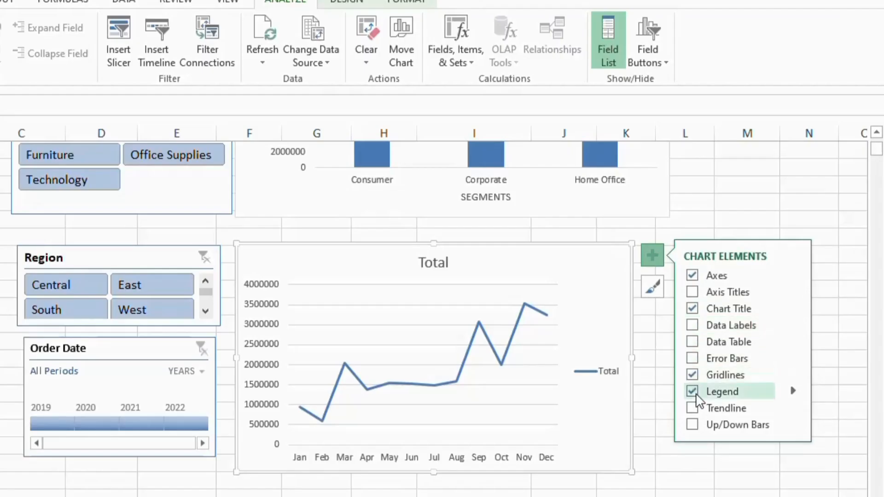
click(693, 392)
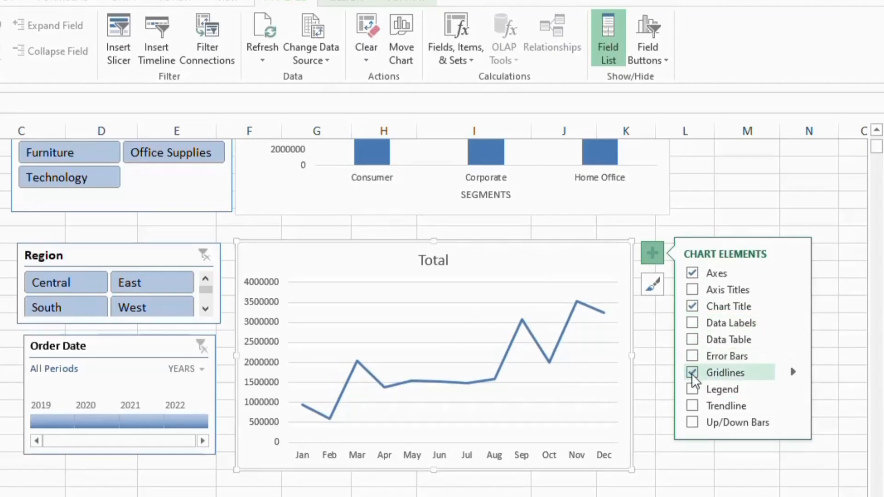
click(692, 376)
- Recolor the line chart with the palette that starts with dark red and title it TREND OF SALES BY MONTHS
click(652, 284)
click(749, 284)
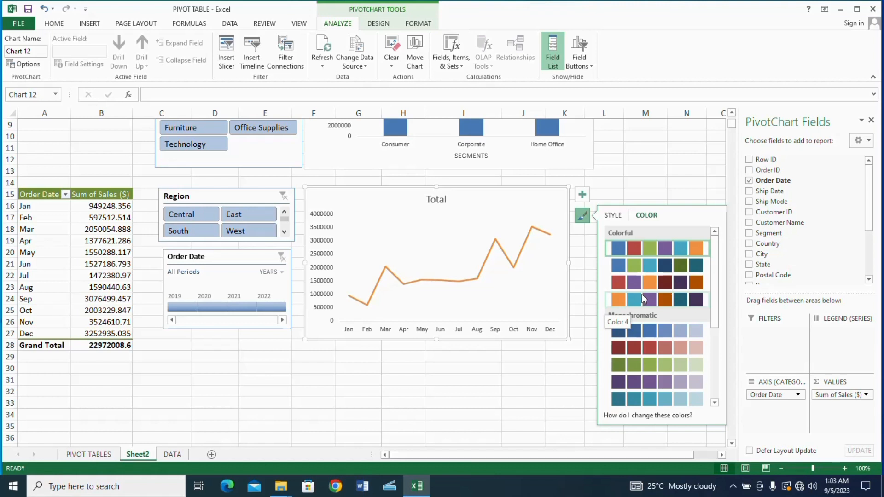
click(446, 200)
double_click(445, 201)
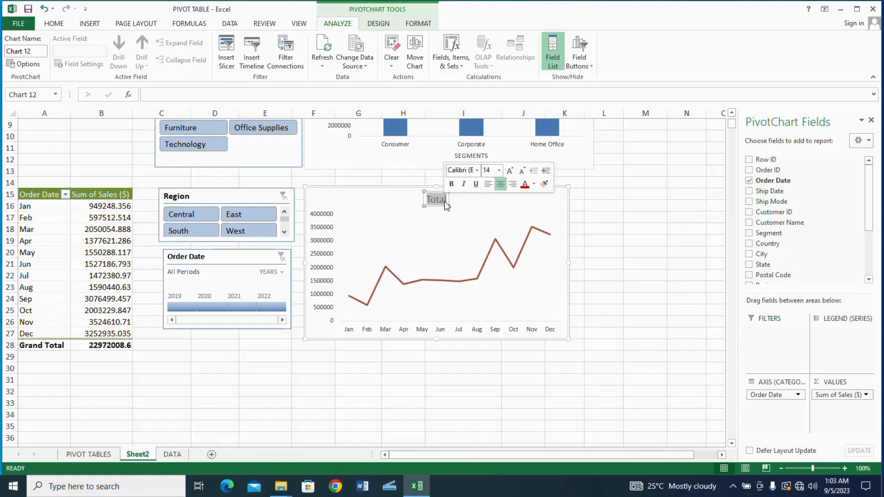
text(TREND OF SA)
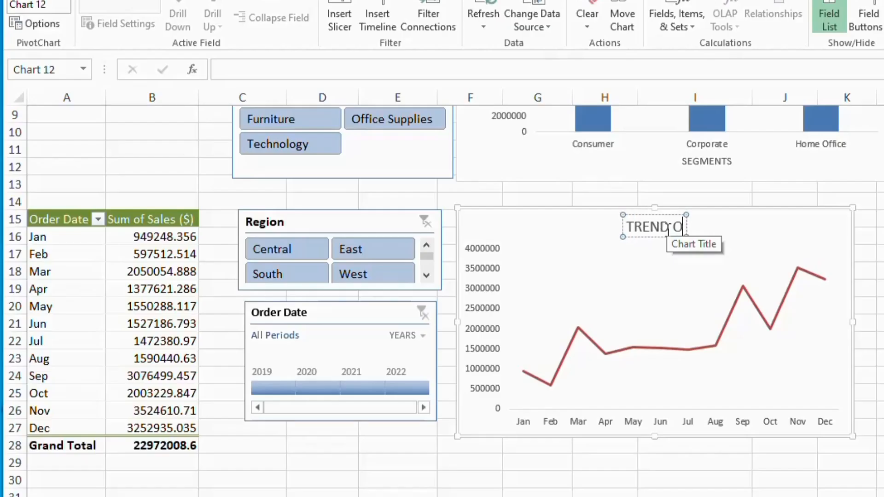
text(LES BY  MONTHS)
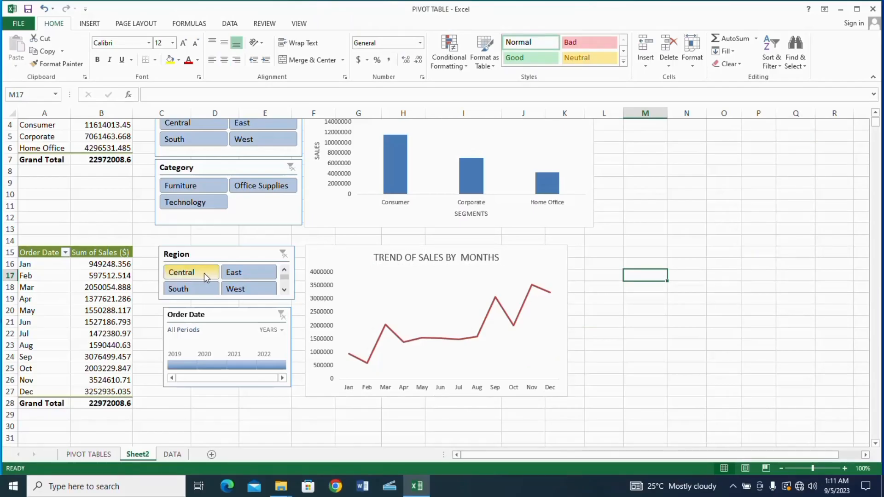
- Try the lower Region slicer and the timeline by filtering the trend chart to Central and to single years from 2019 to 2022
click(201, 275)
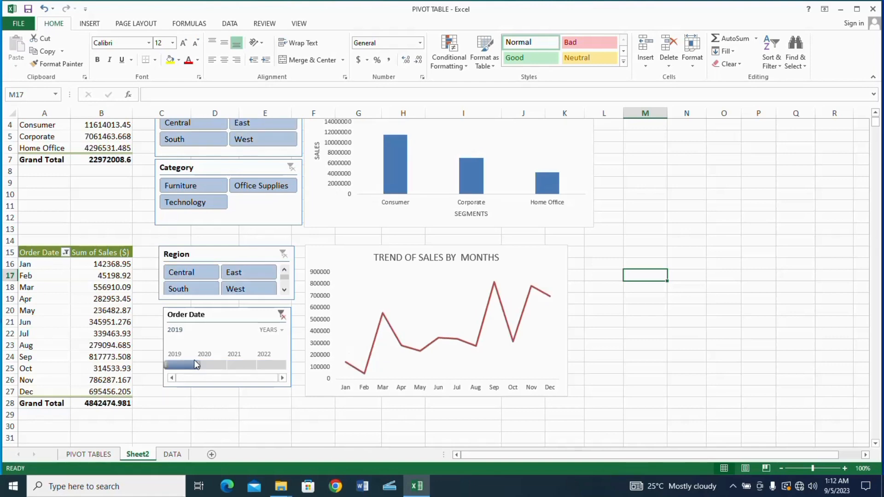
click(209, 364)
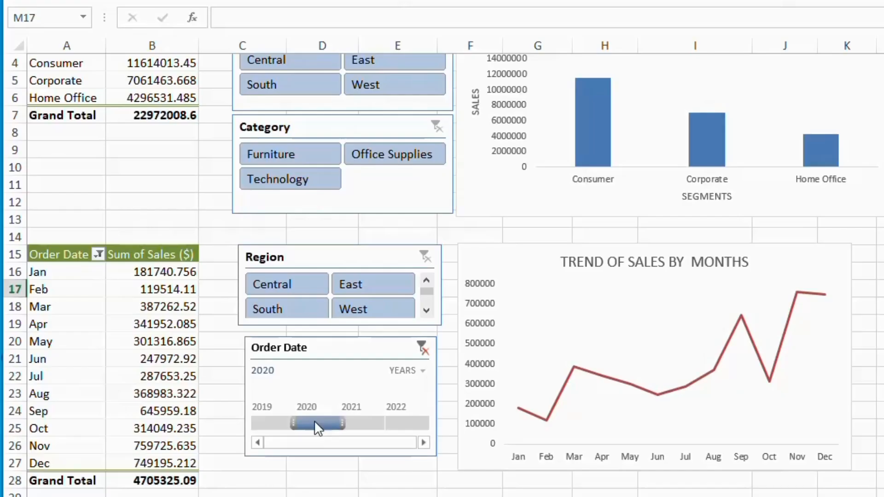
click(355, 419)
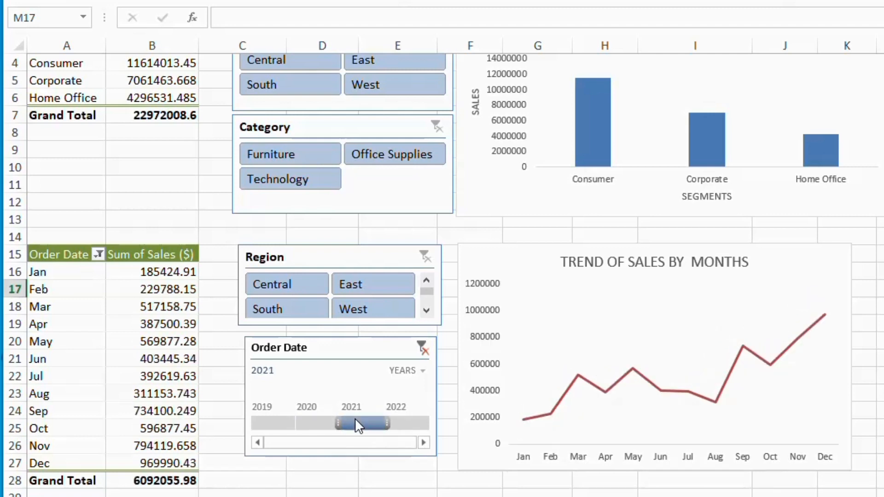
click(404, 426)
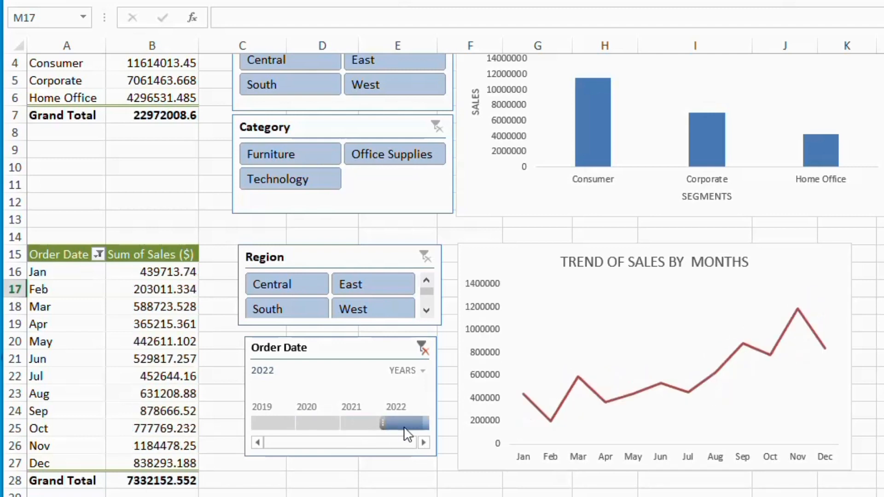
click(297, 284)
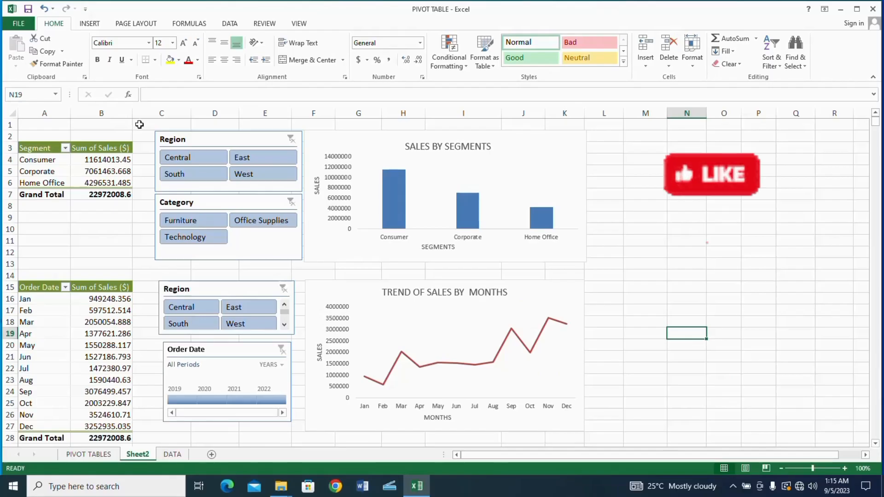
- Freeze columns A and B, and paste a copy of the Segment PivotTable at cell N3
click(140, 125)
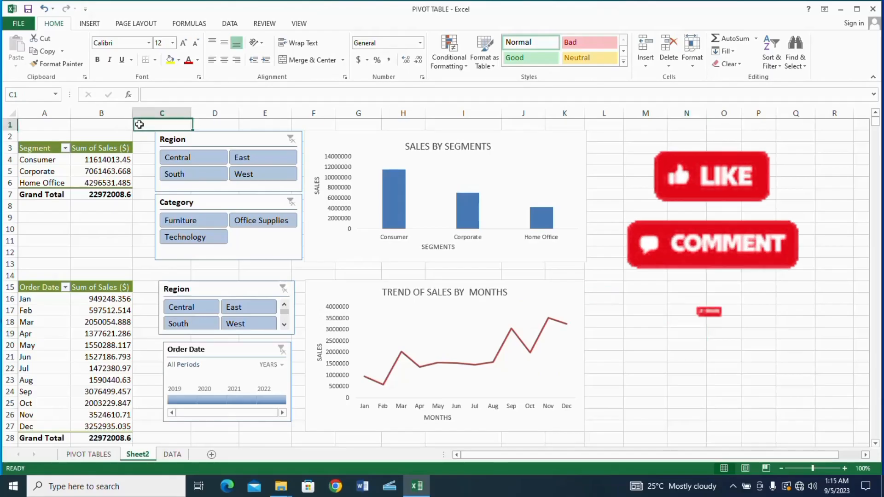
click(298, 23)
drag(35, 148, 112, 206)
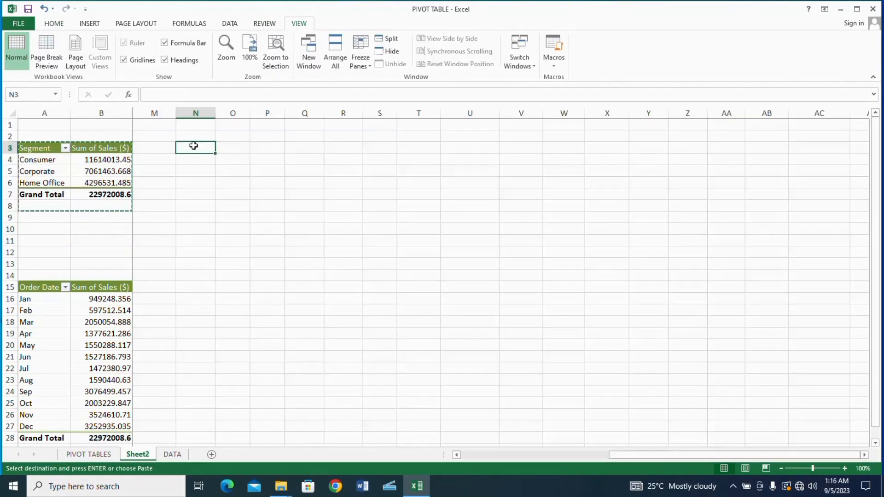
key(ctrl+v)
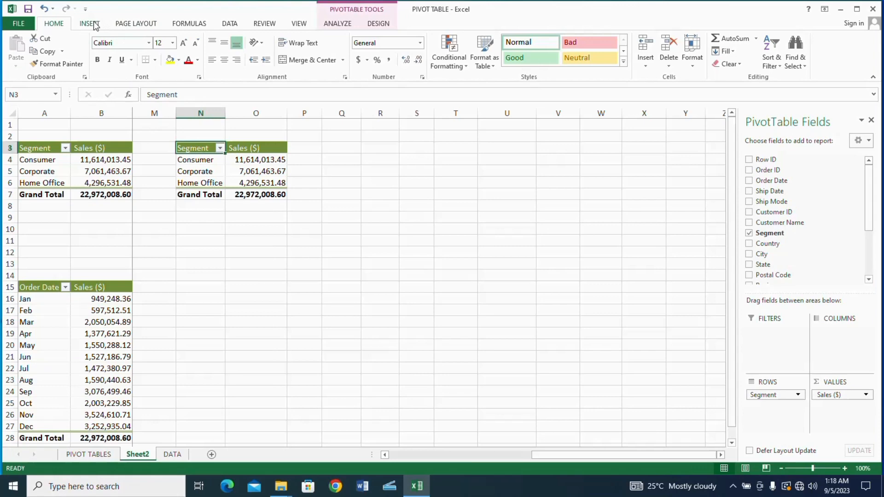
- Insert a pie PivotChart based on the copied Segment PivotTable
click(91, 23)
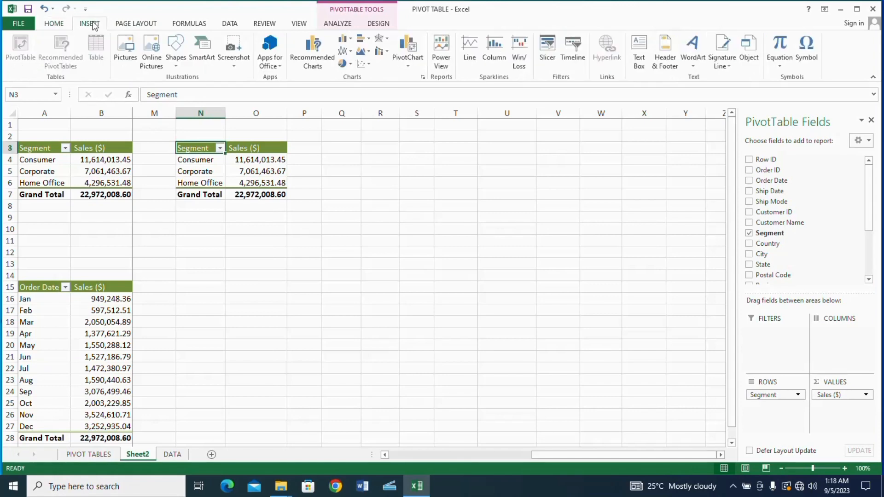
click(413, 45)
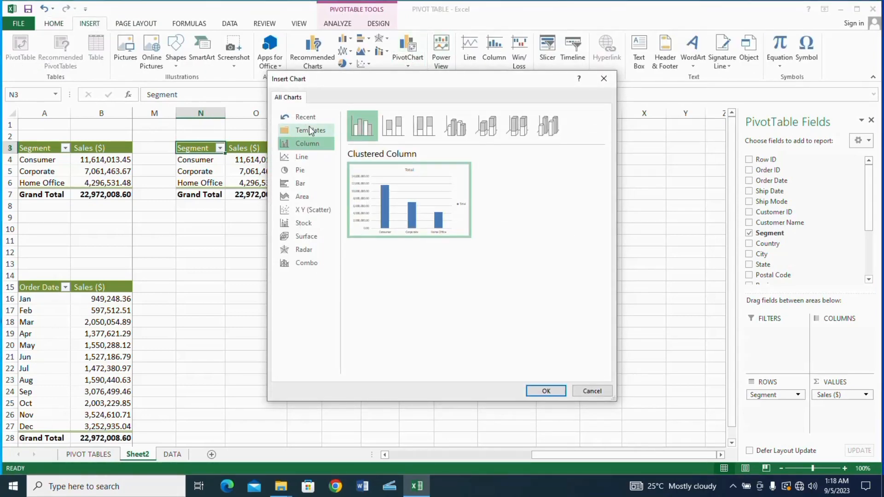
click(303, 171)
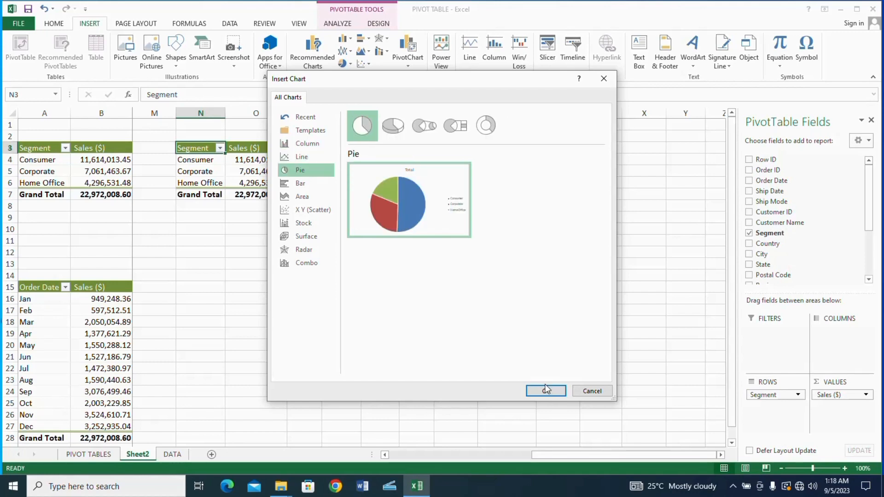
click(546, 390)
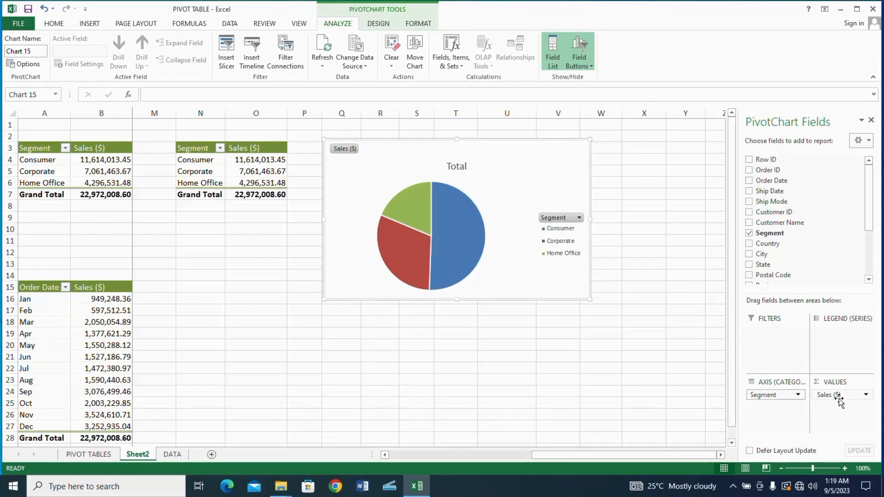
- Change the pie PivotChart's fields to the count of Customer Name as values and Category as the axis
mouse_move(837, 397)
mouse_down()
mouse_move(801, 233)
mouse_move(846, 397)
mouse_up()
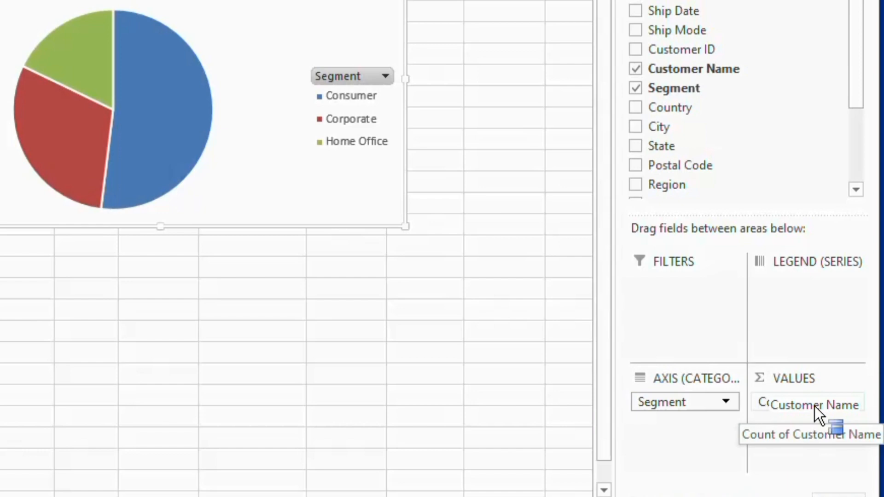
drag(818, 412, 817, 412)
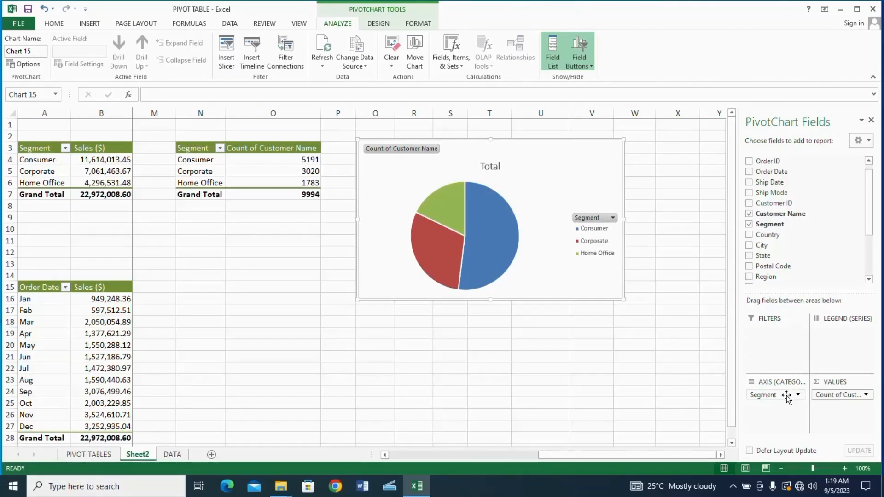
drag(711, 405, 733, 124)
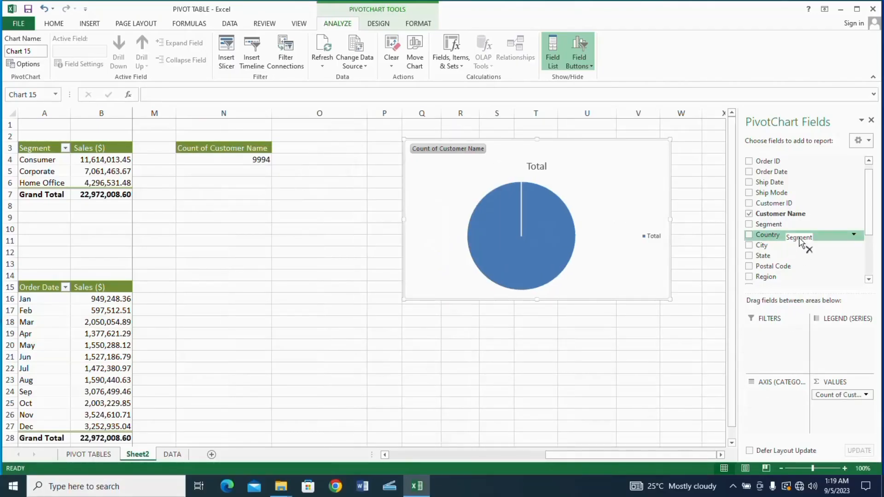
drag(770, 222, 765, 406)
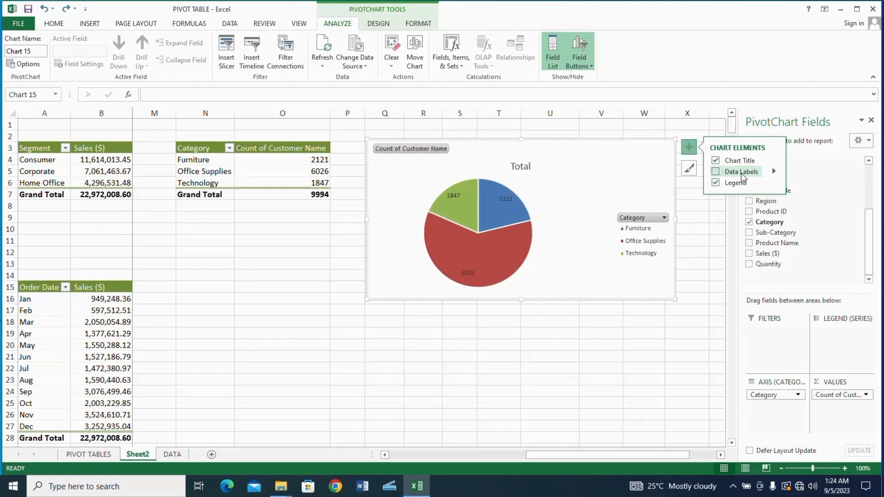
- Add data callout labels to the pie chart and title it NUMBER OF CUSTOMERS BY CARTEGORY
click(775, 171)
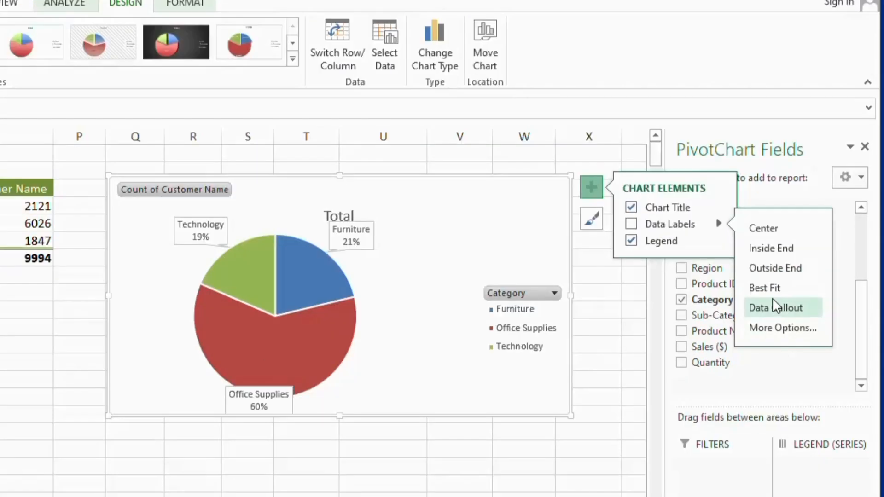
click(776, 307)
click(335, 217)
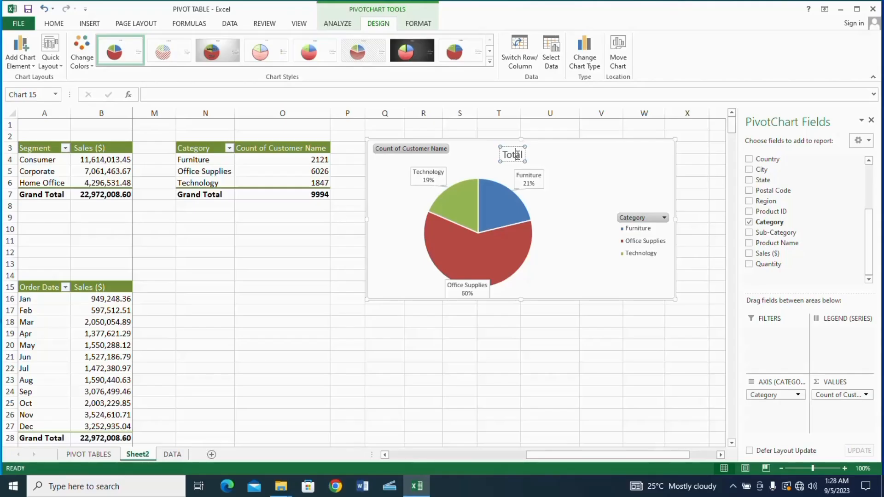
double_click(507, 155)
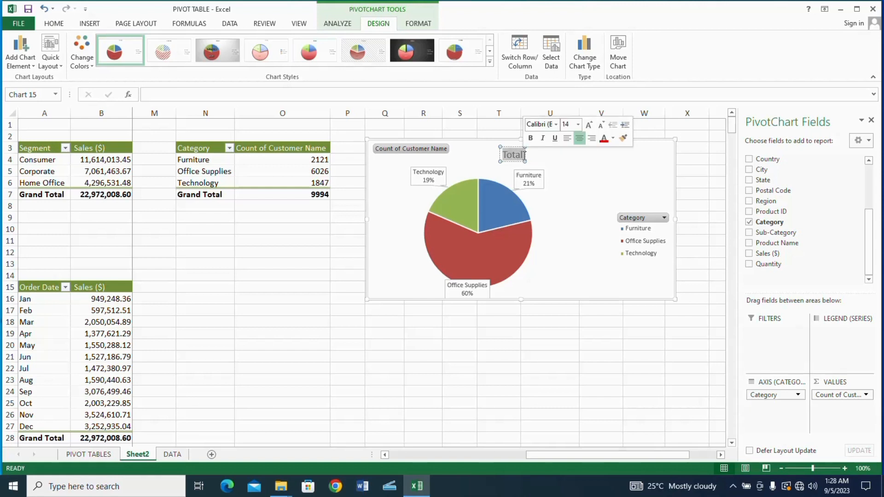
text(NUM)
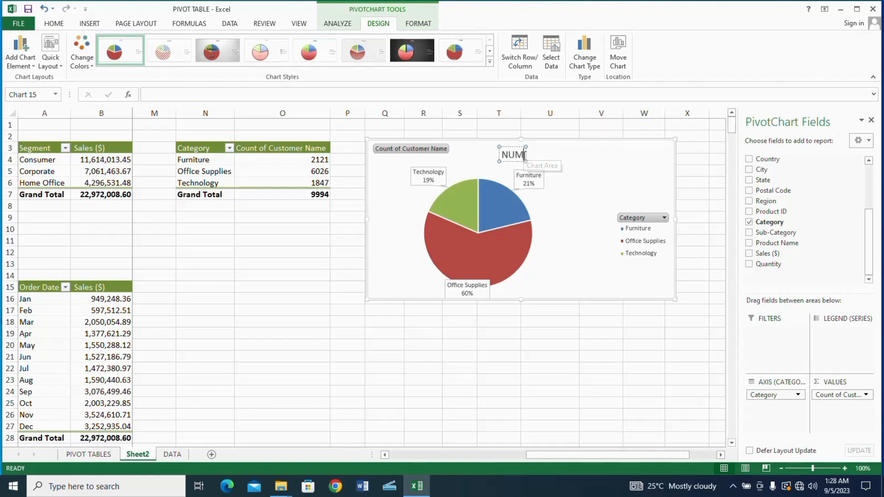
text(BER OF CUSTOMERS BY CARTEGORY)
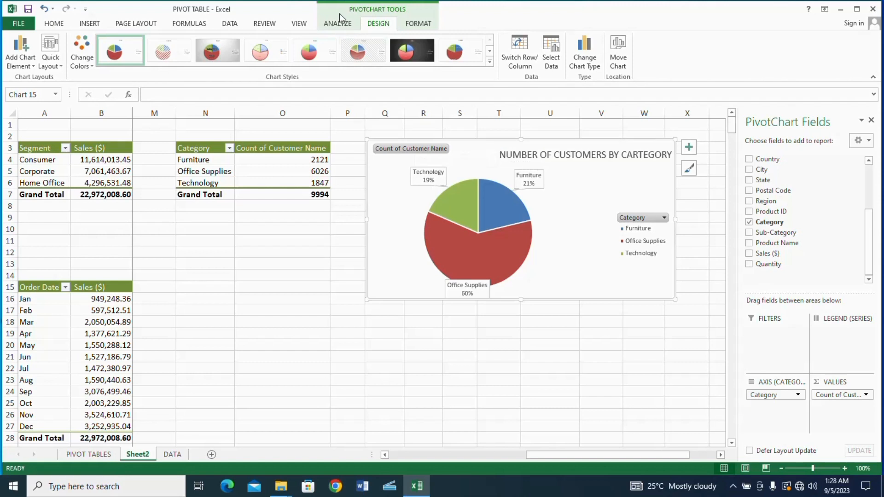
- Hide all field buttons on the pie PivotChart
click(339, 22)
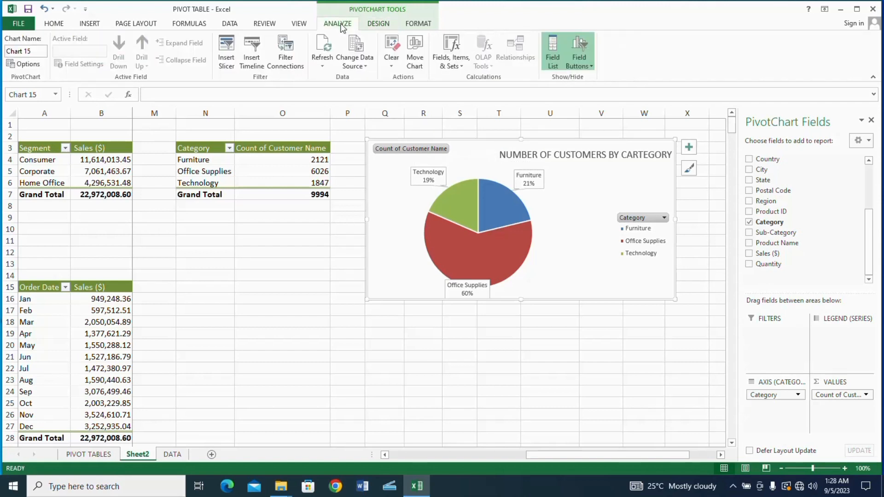
click(582, 62)
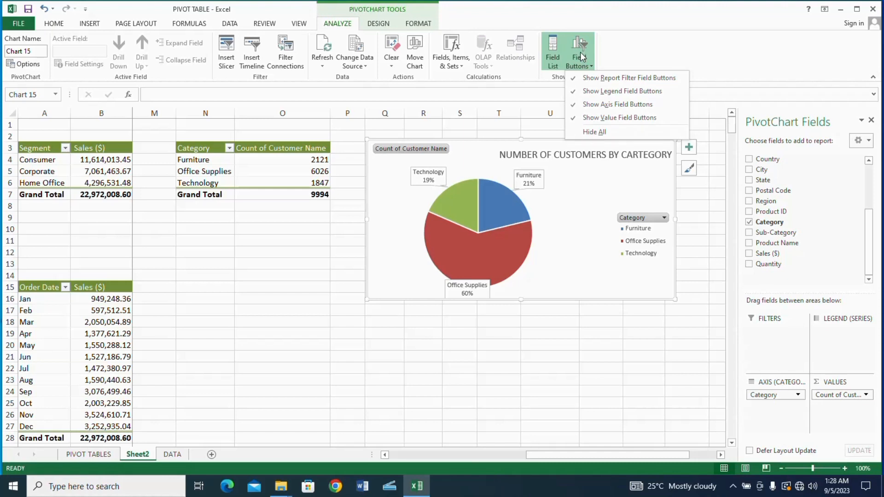
click(594, 133)
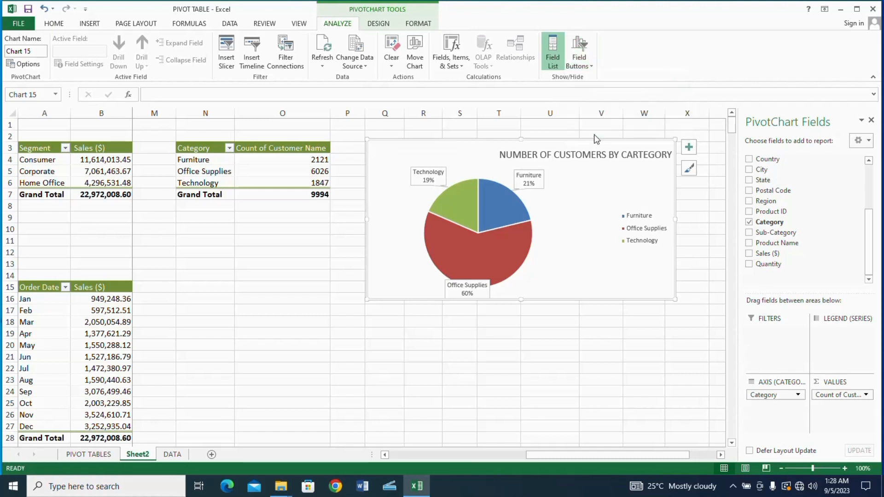
click(603, 380)
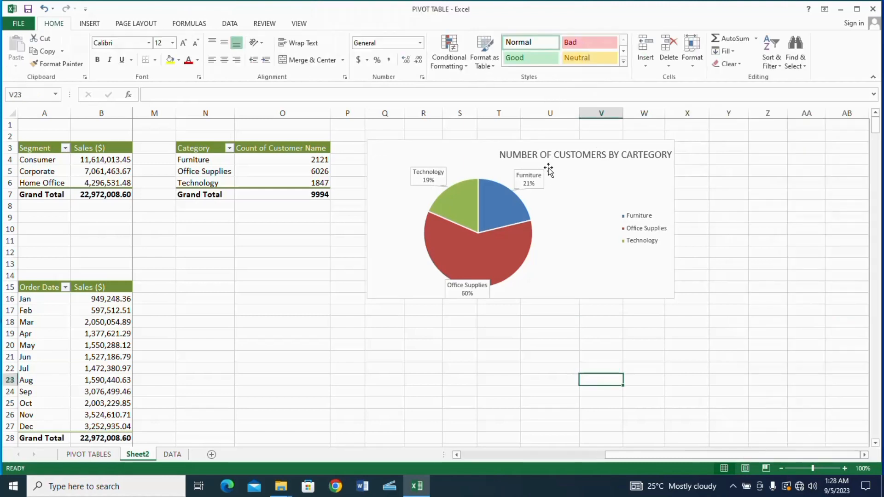
- Center the pie chart's title, make the chart taller, and reposition and slightly shrink the pie so its labels fit
click(543, 155)
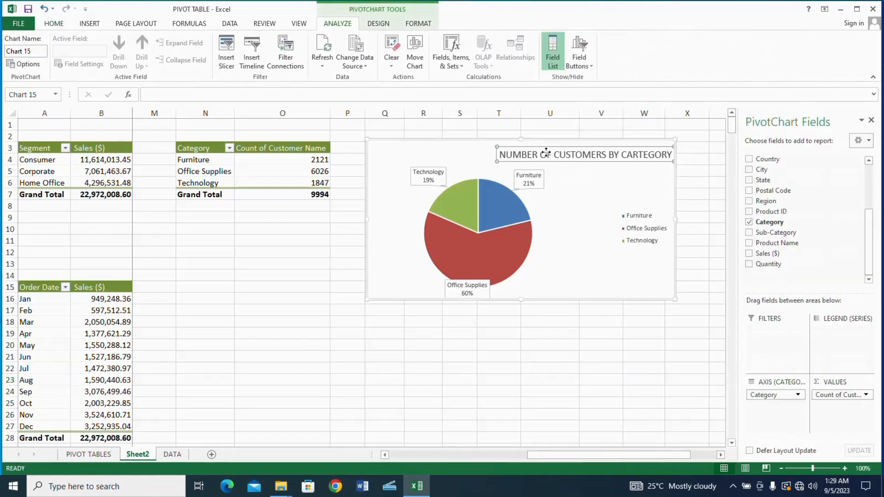
drag(511, 146, 450, 144)
drag(521, 299, 523, 320)
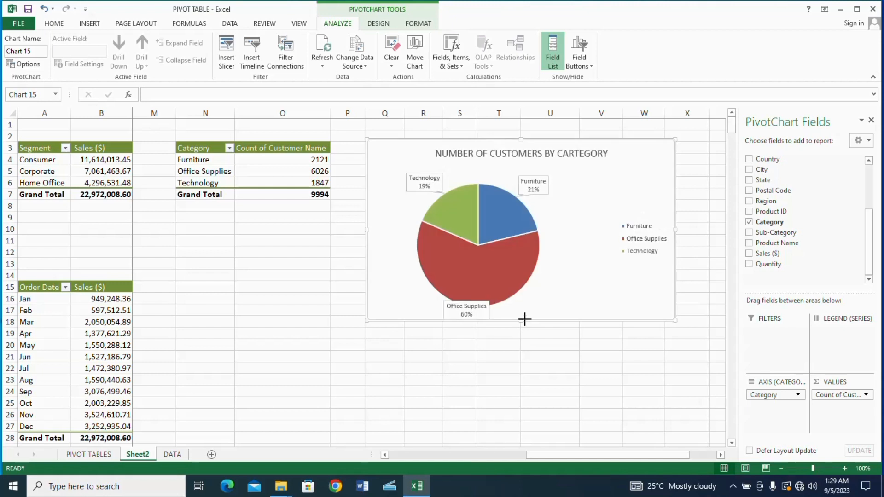
drag(419, 205, 444, 206)
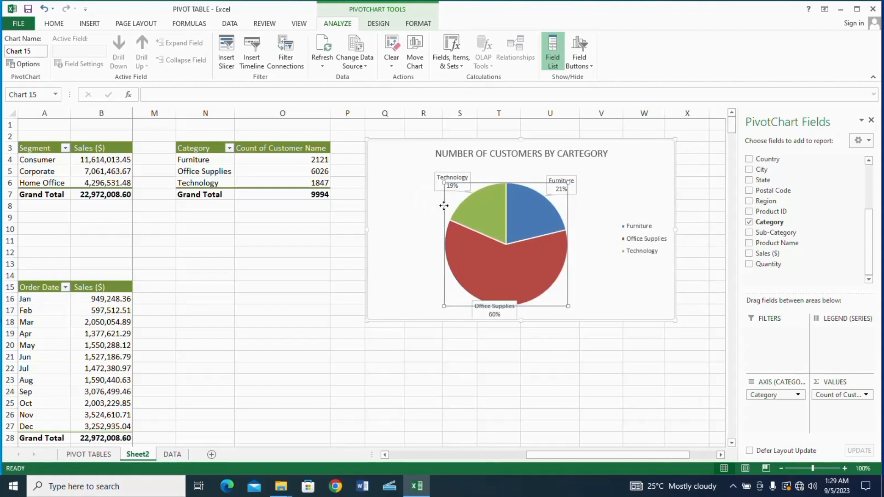
drag(568, 306, 562, 287)
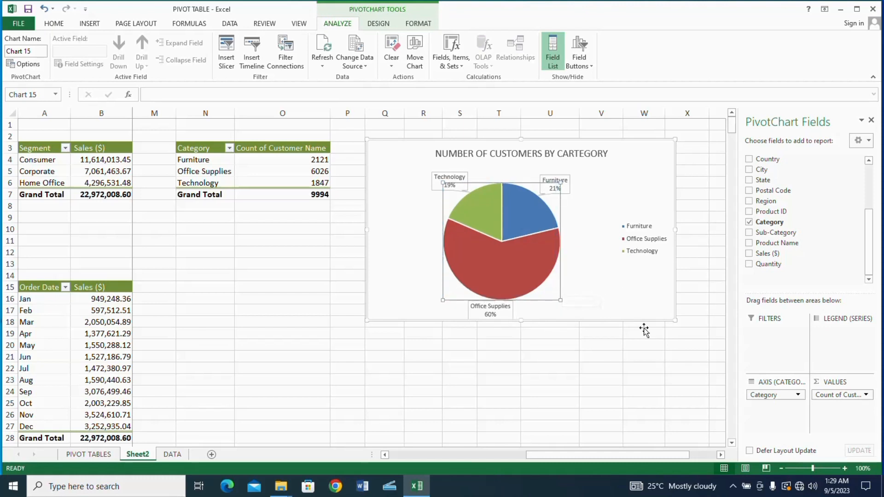
- Remove the legend from the pie chart
click(689, 146)
click(716, 183)
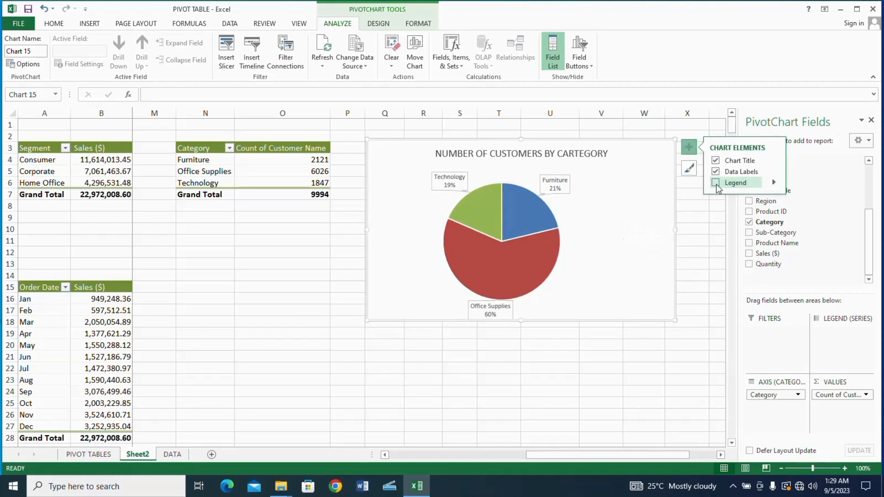
click(663, 391)
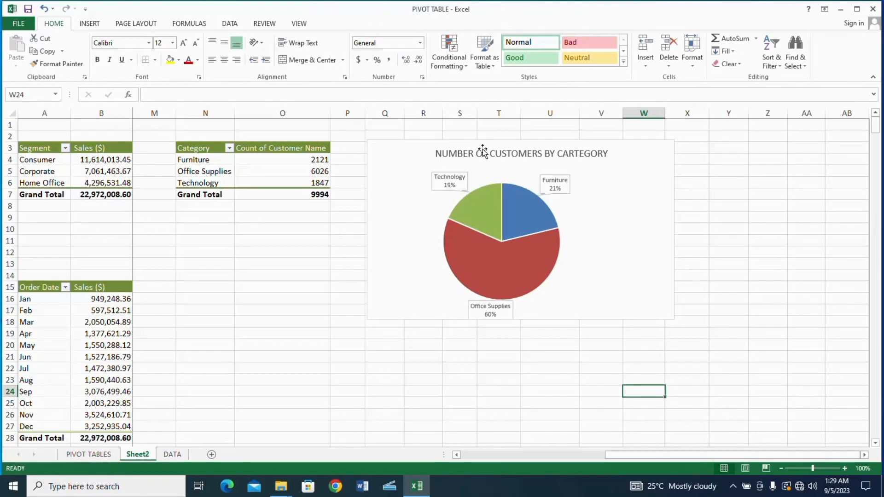
- Rename the Count of Customer Name header to Number of Customers and move the Category PivotTable to cell L3
click(300, 148)
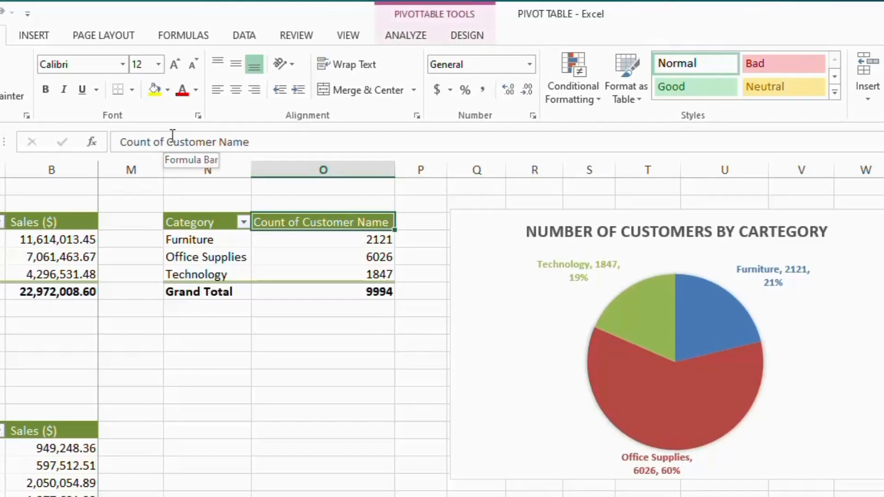
drag(164, 141, 32, 128)
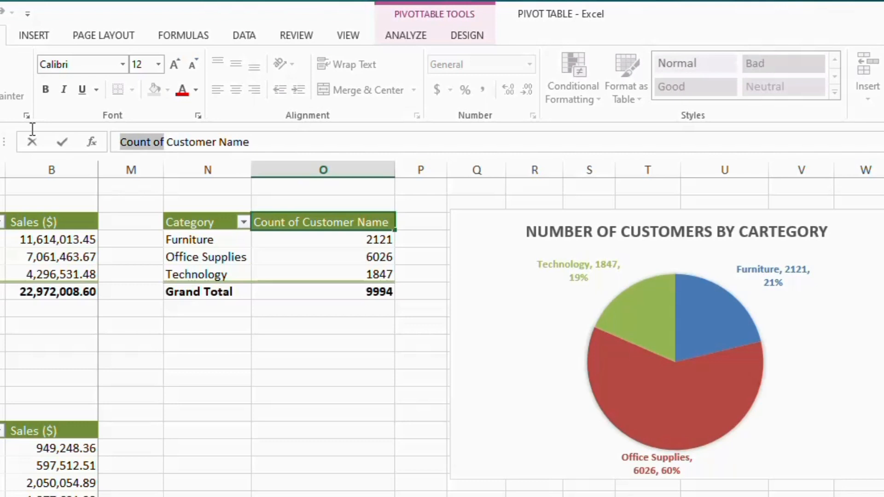
text(N)
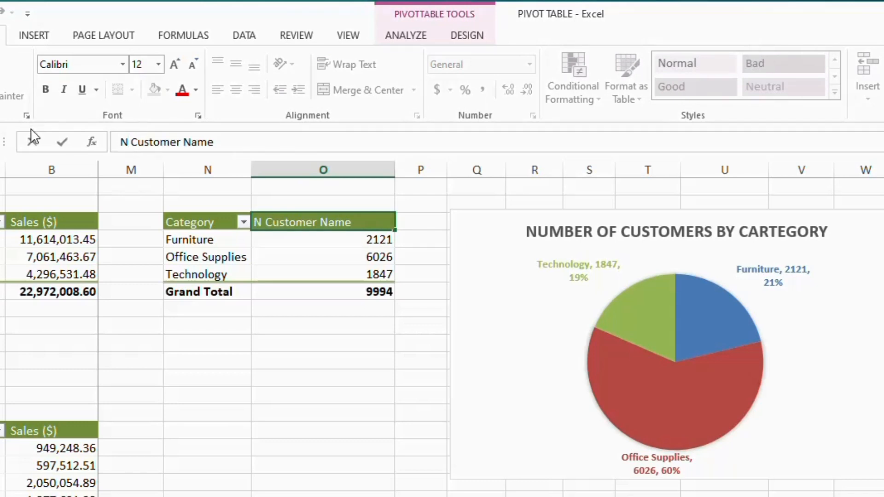
text(U)
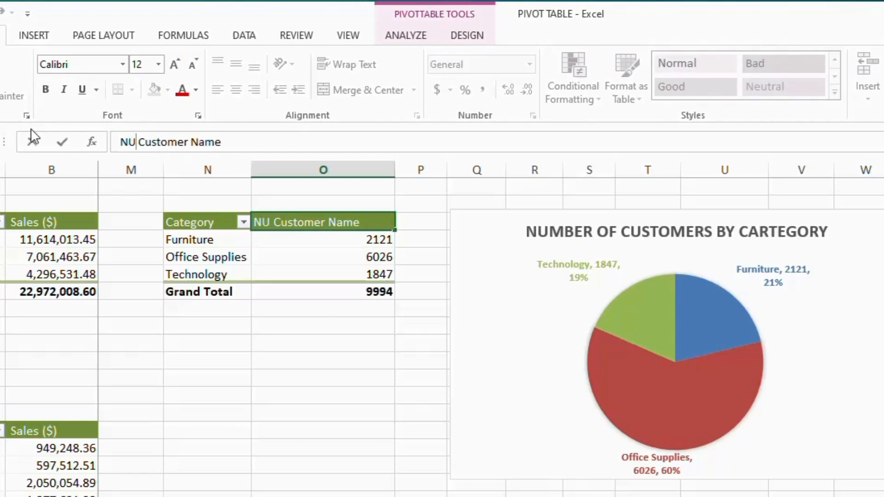
key(BackSpace)
text(umber of)
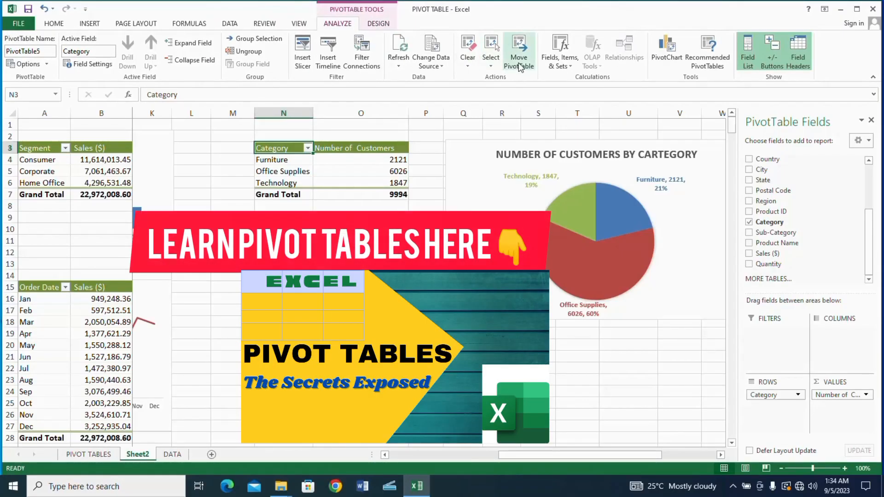
click(519, 62)
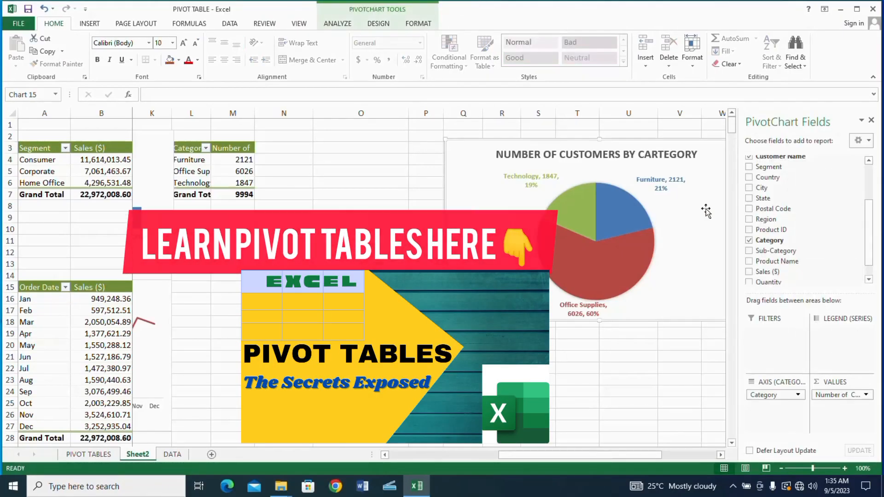
- Add a State slicer for the pie PivotChart and filter the chart to Alabama
right_click(804, 199)
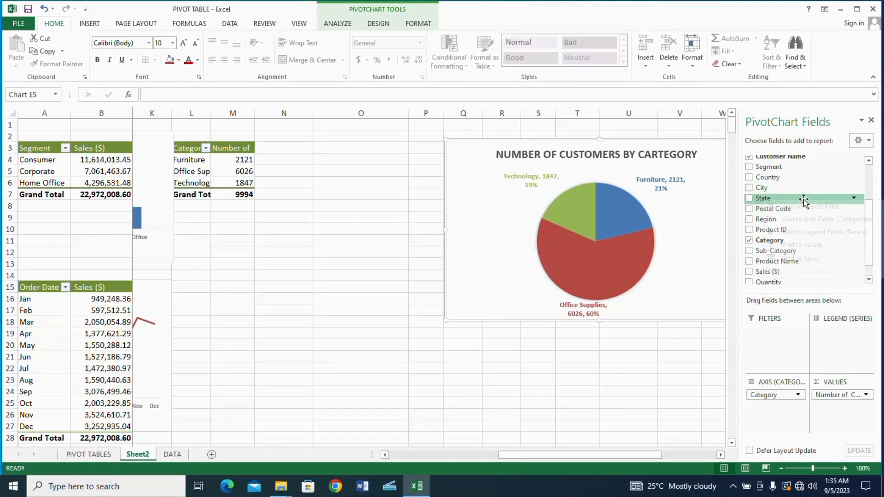
click(801, 258)
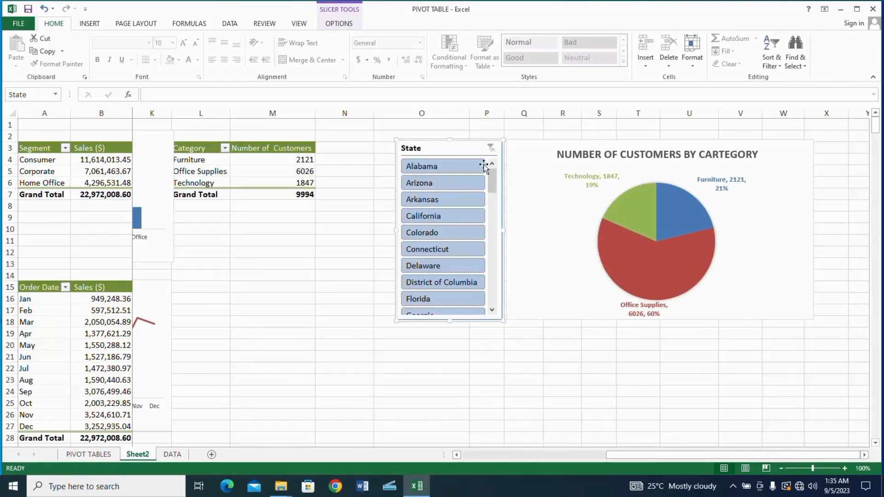
click(450, 170)
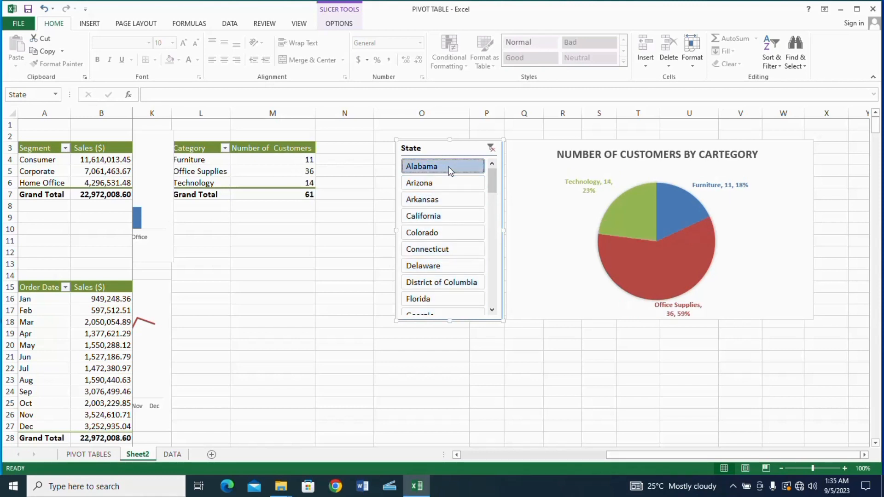
- Filter the customers pie chart to Arizona and Connecticut with the State slicer
click(441, 183)
ctrl+click(439, 249)
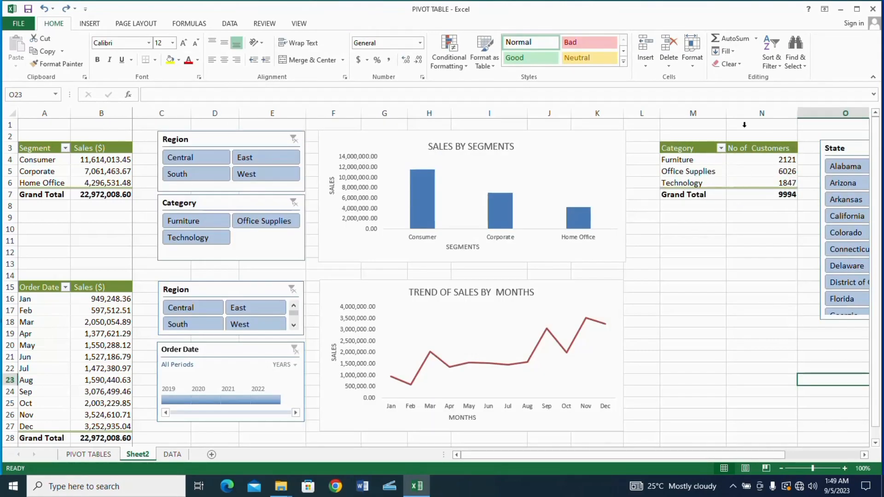
- Examine the layout of Sheet2 from the Sales PivotTables across to the State slicer and the customers pie chart
click(864, 455)
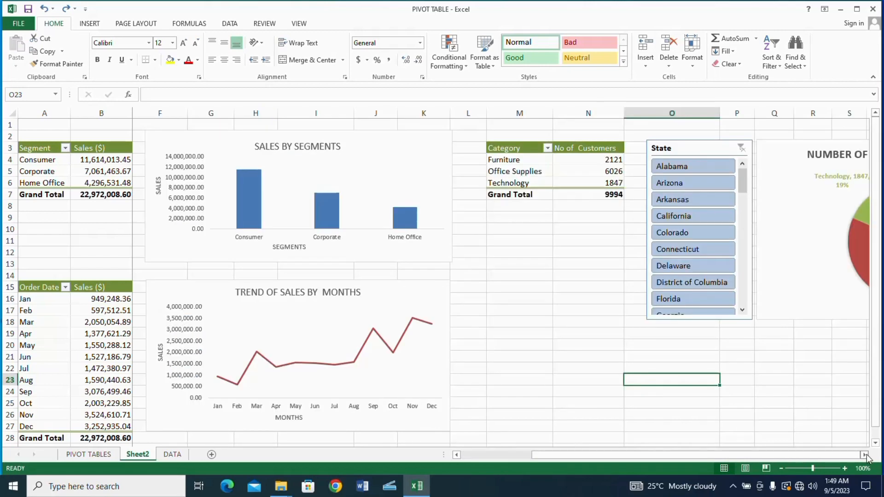
click(864, 455)
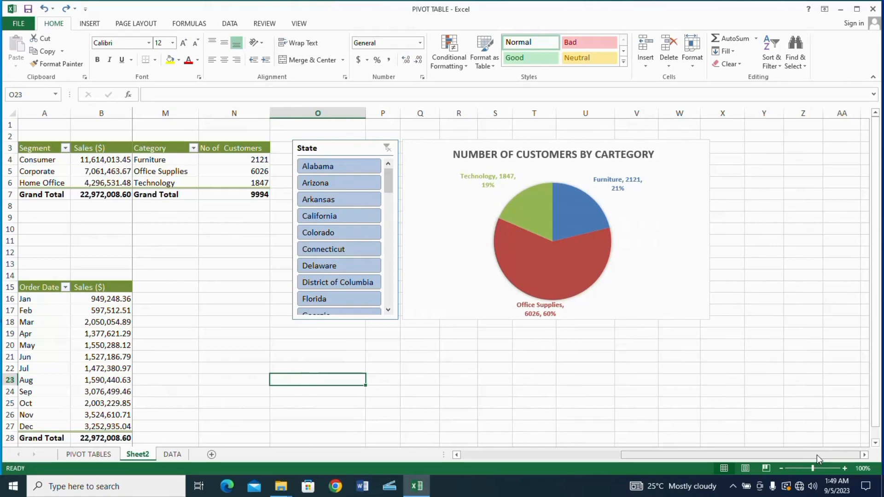
click(528, 377)
key(Left)
key(Left)
key(Left)
key(Left)
key(Left)
key(Left)
key(Left)
key(Left)
key(Left)
key(Left)
key(Left)
key(Left)
key(Left)
key(Left)
key(Left)
key(Left)
key(Left)
key(Left)
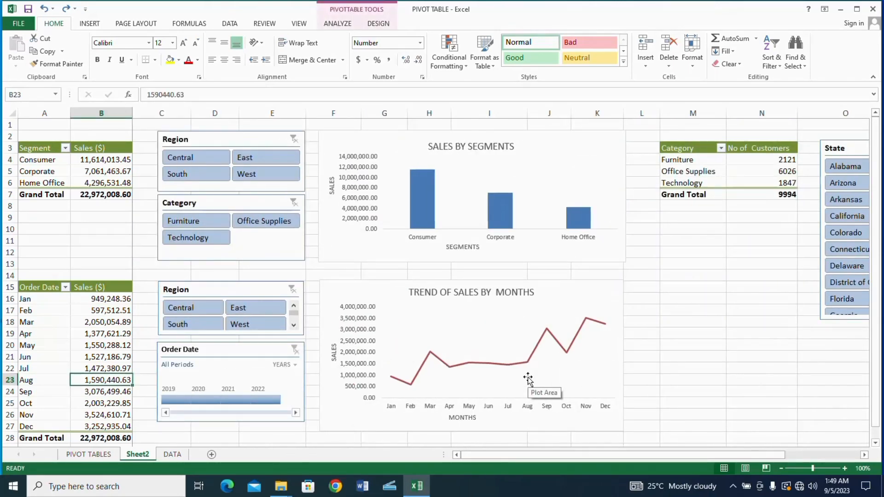
key(Right)
key(Right)
key(Right)
key(Right)
key(Right)
key(Right)
key(Right)
key(Right)
key(Right)
key(Right)
key(Right)
key(Right)
key(Right)
key(Right)
key(Right)
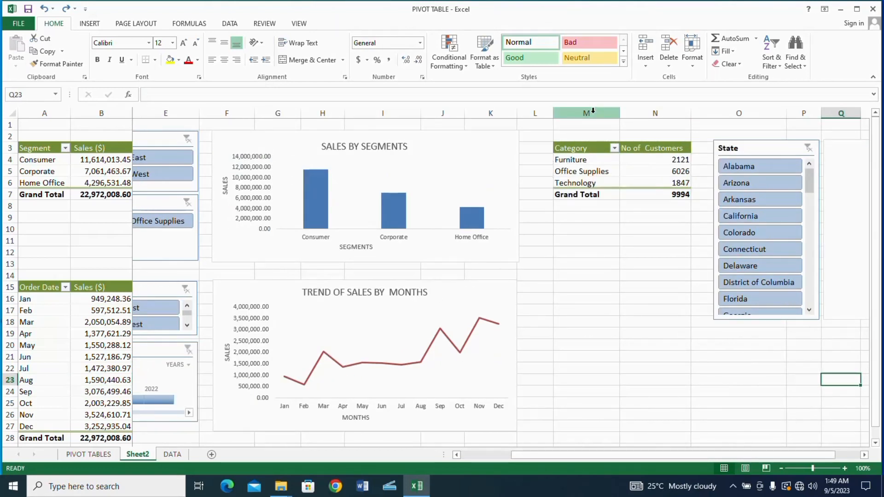
drag(596, 113, 627, 115)
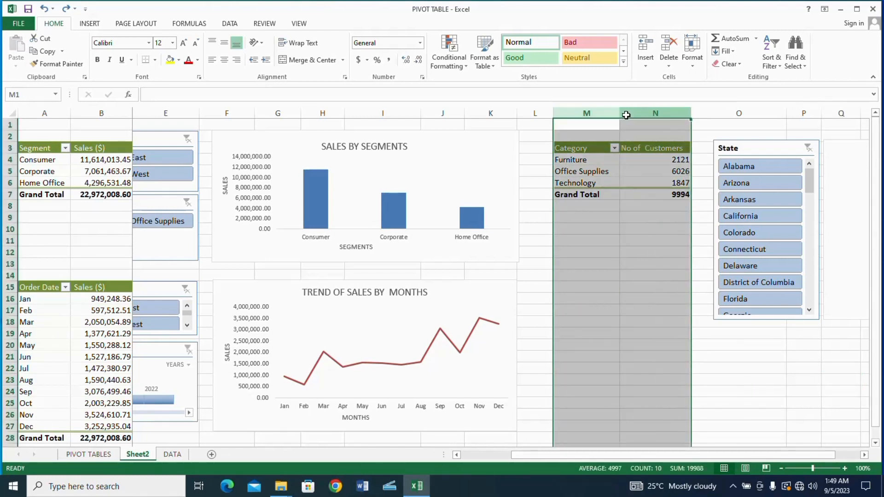
click(588, 137)
right_click(588, 137)
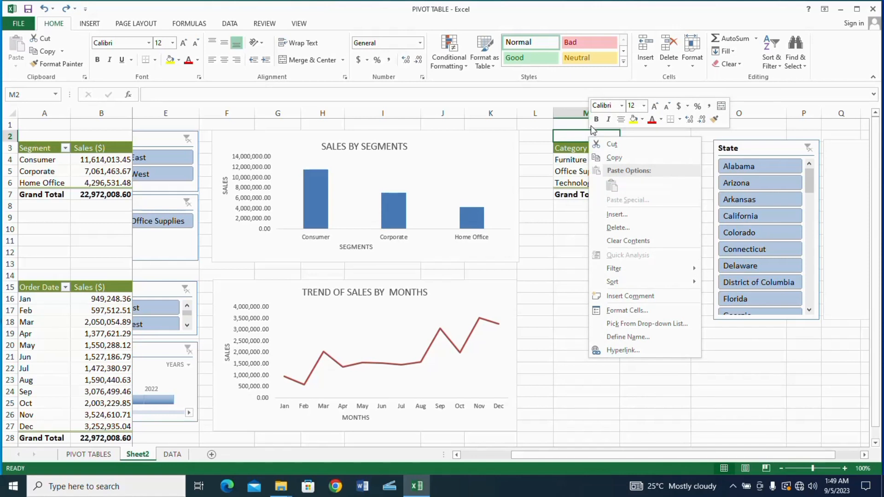
click(571, 260)
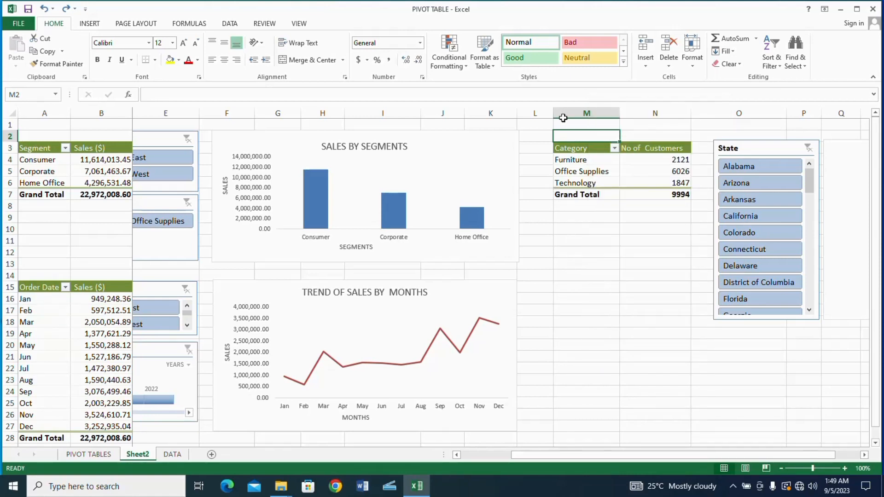
- Hide columns M and N, which hold the Category PivotTable
click(606, 114)
drag(606, 114, 627, 115)
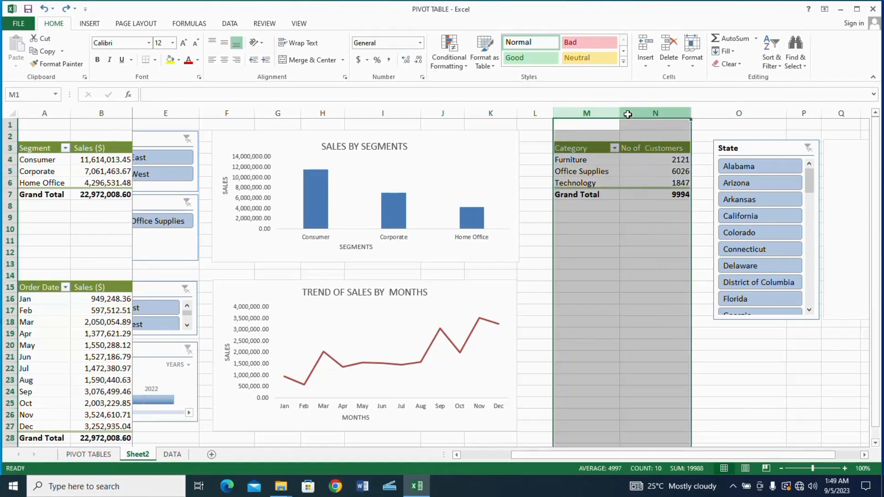
right_click(628, 115)
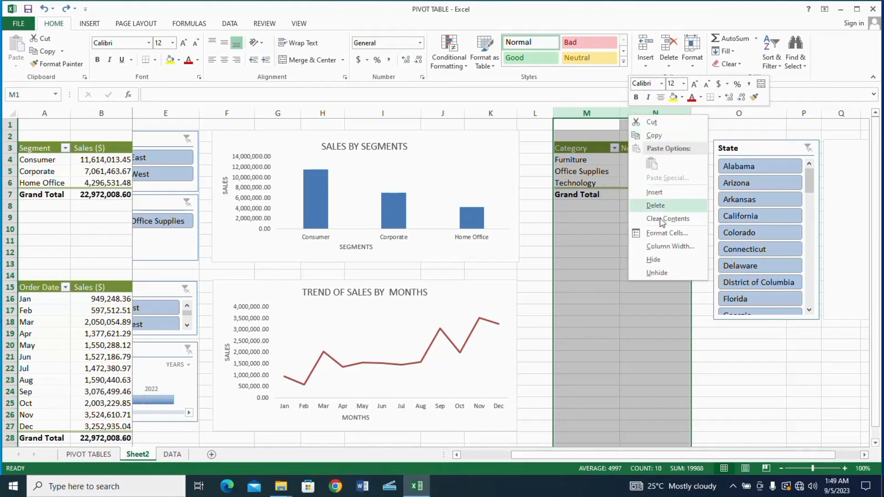
click(659, 257)
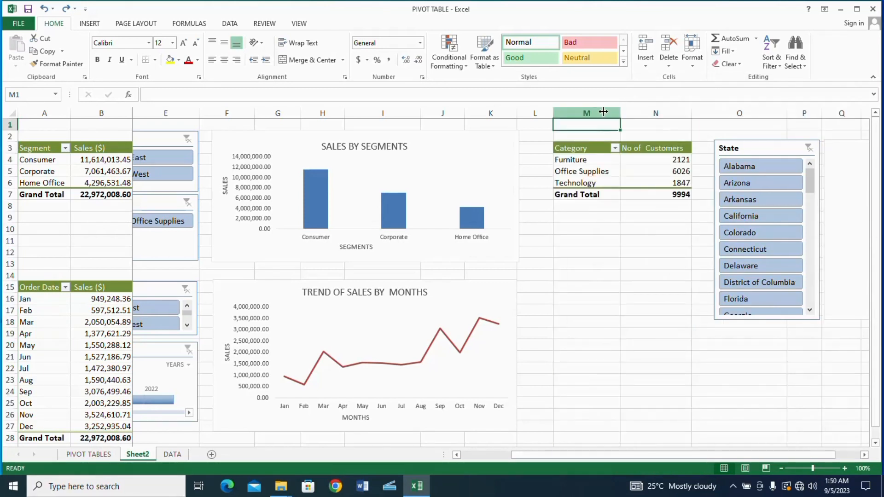
- Hide the Category PivotTable's columns M and N once more and unhide them again
drag(599, 111, 631, 114)
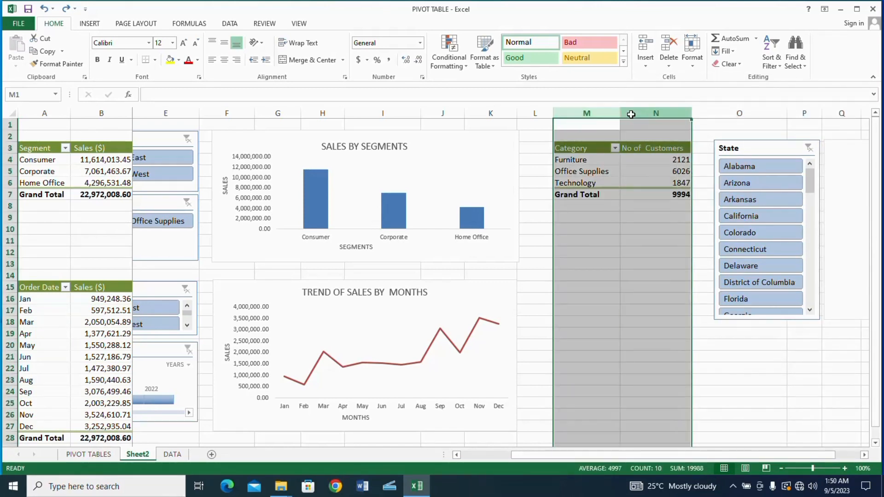
key(ctrl+0)
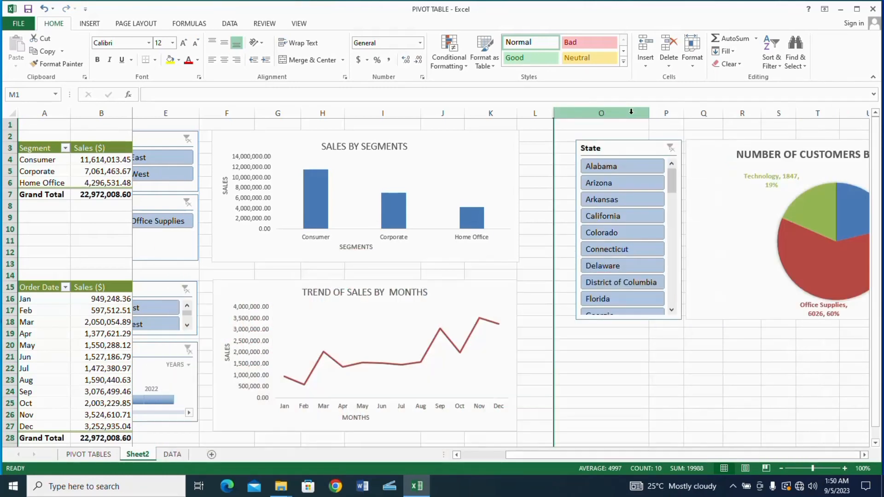
key(ctrl+shift+0)
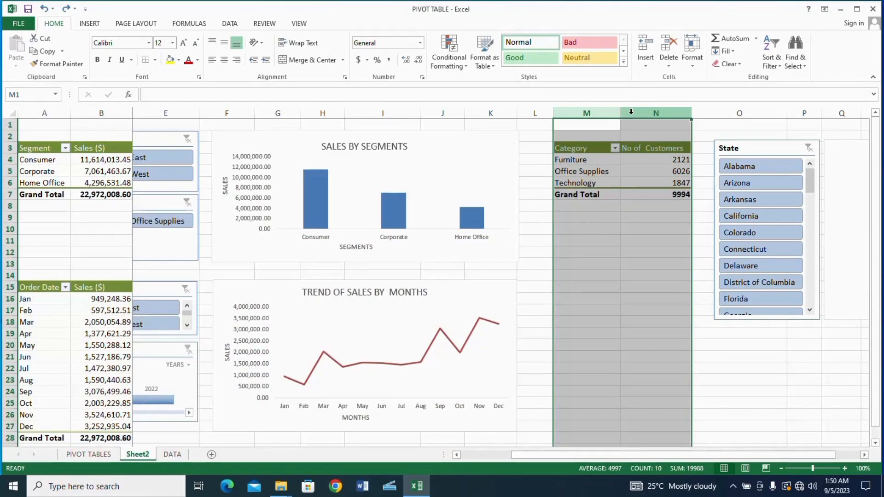
- Group columns M and N, and collapse and expand the group once
key(shift+alt+Right)
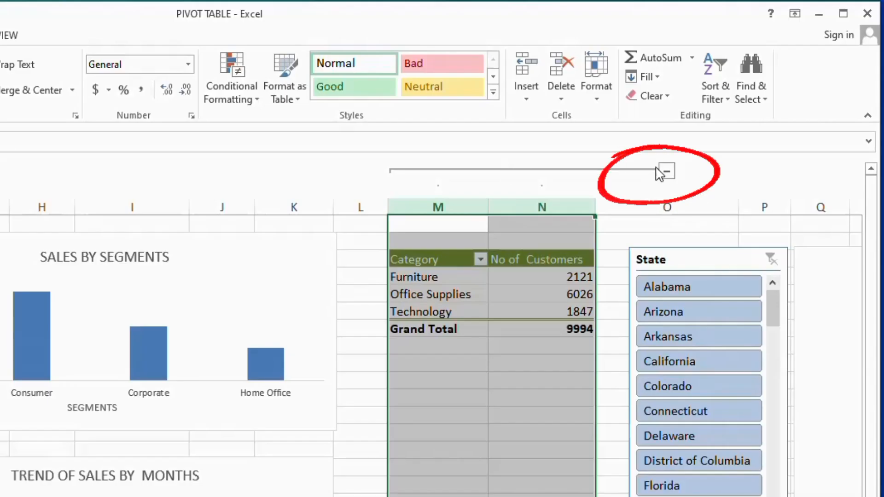
click(666, 172)
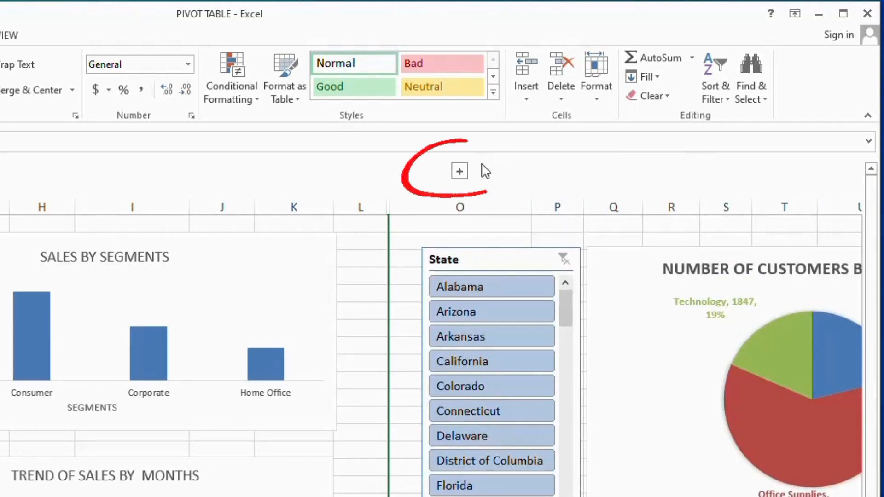
click(464, 171)
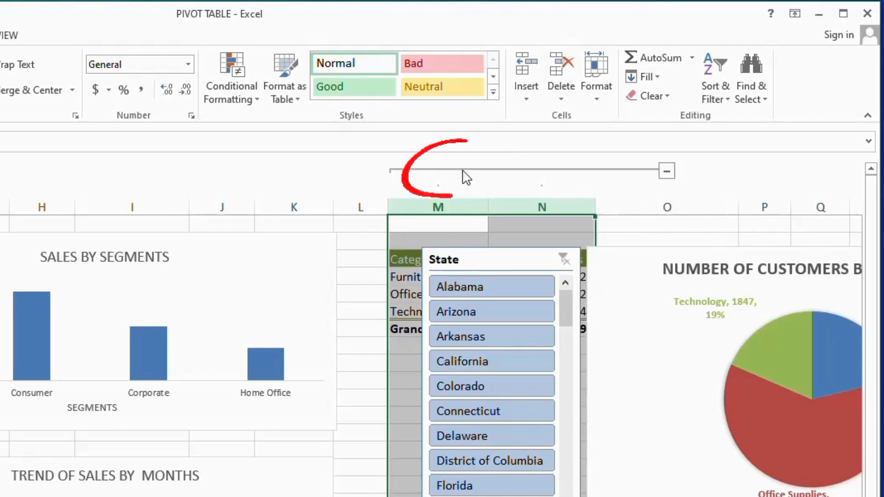
key(alt+w)
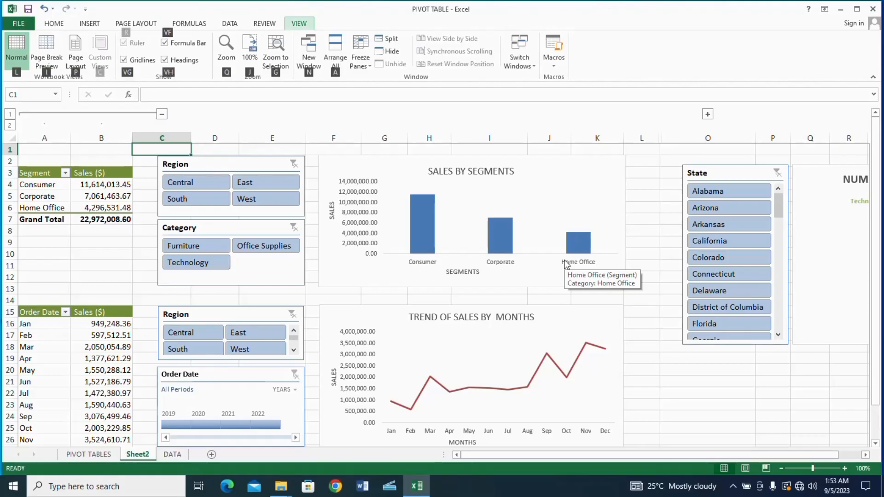
key(f)
key(Escape)
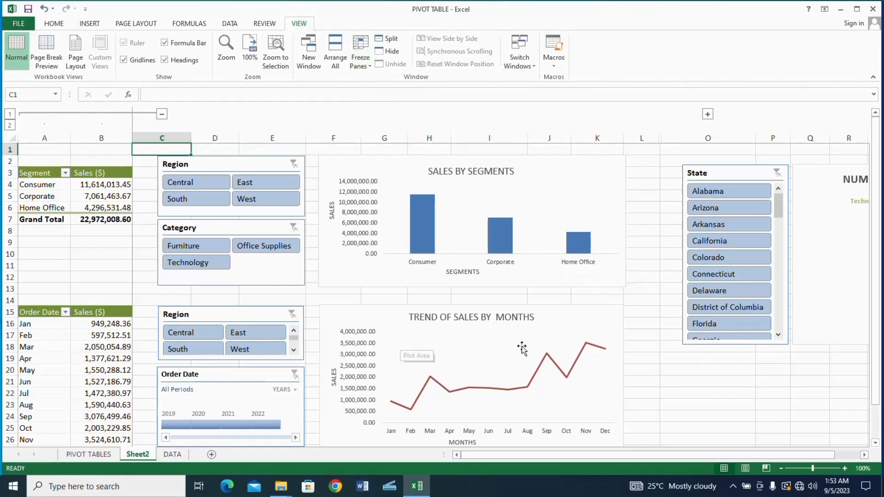
- Check how the frozen columns A and B behave while moving across row 22 and back to column A
click(689, 397)
key(Right)
key(Right)
key(Right)
key(Right)
key(Right)
key(Right)
key(Right)
key(Right)
key(Right)
key(Right)
key(Right)
key(Right)
key(Right)
key(Right)
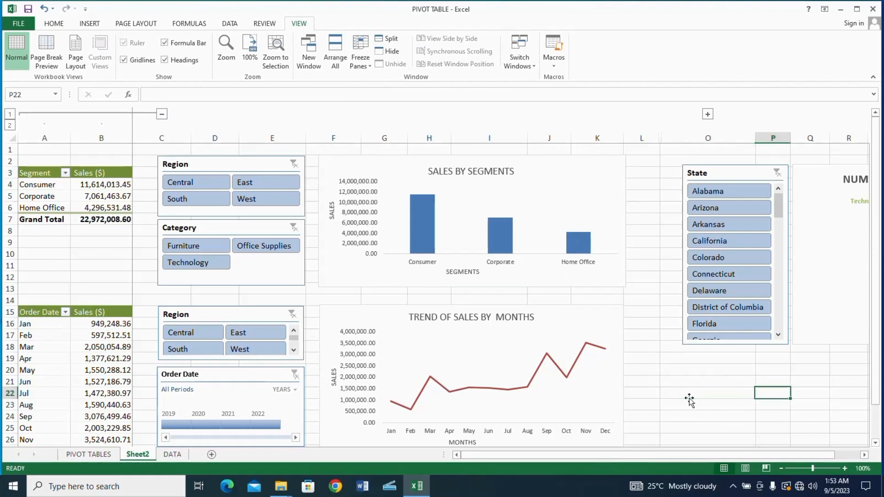
key(Left)
key(Left)
key(Left)
key(Left)
key(Left)
key(Left)
key(Left)
key(Left)
key(Left)
key(Left)
key(Left)
key(Left)
key(Left)
key(Left)
key(Left)
key(Left)
key(Left)
key(Left)
key(Left)
key(Left)
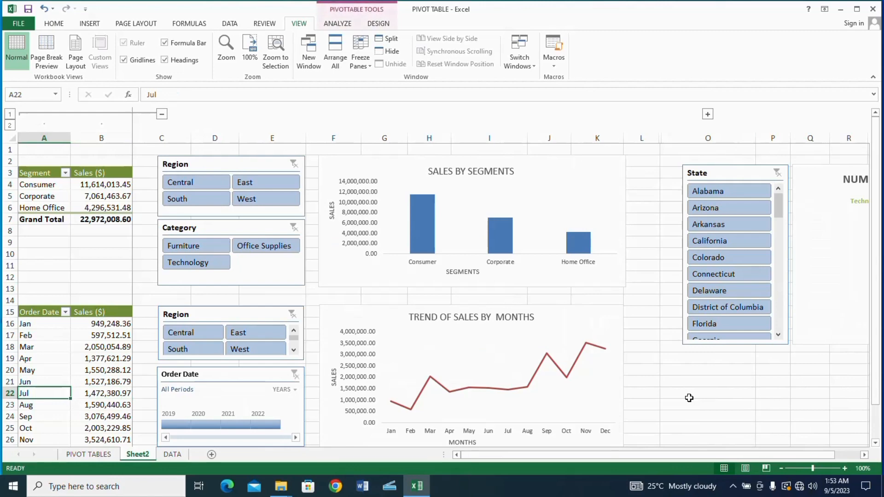
- Unfreeze the panes on Sheet2
key(alt)
key(w)
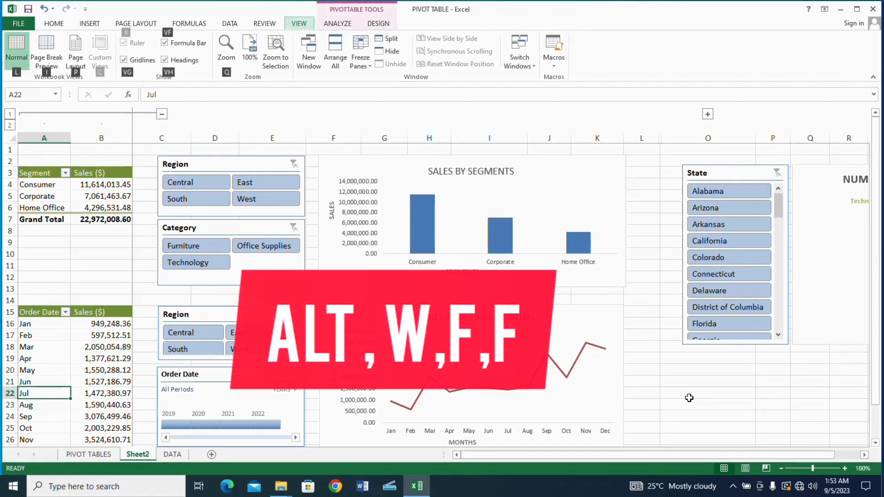
key(f)
key(f)
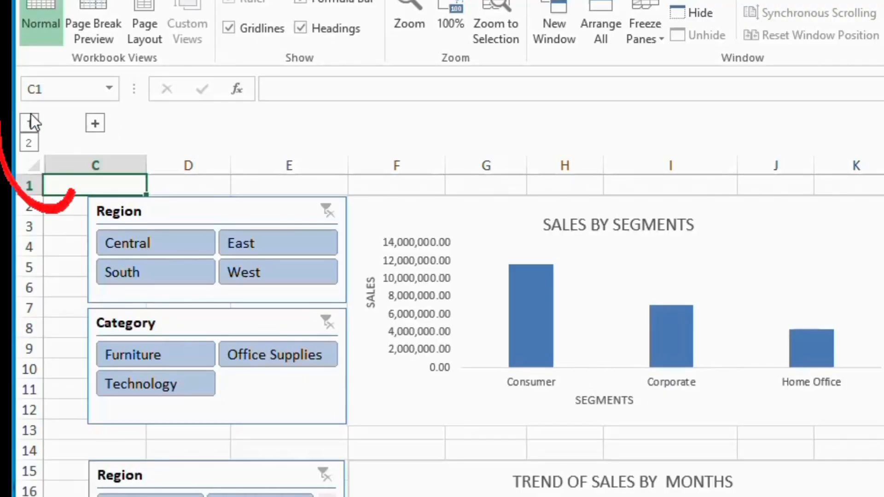
- Switch the column outline between levels 2 and 1 to expand and collapse the grouped PivotTable columns
click(30, 134)
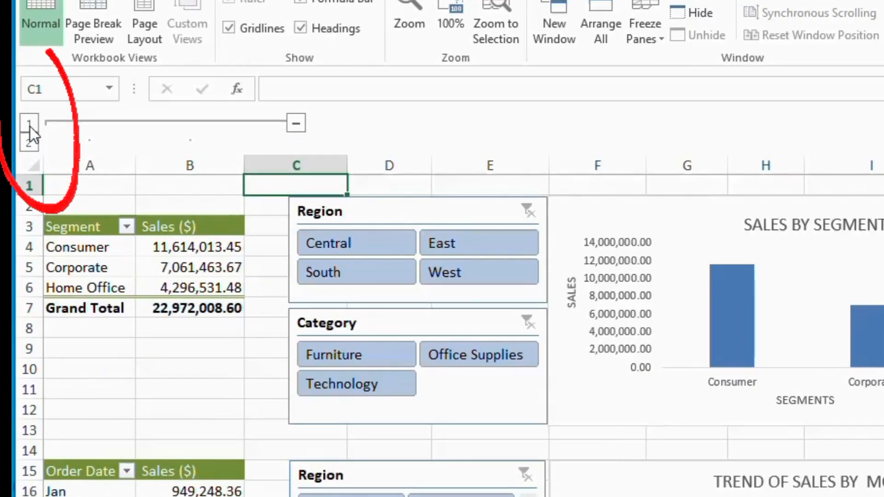
click(29, 124)
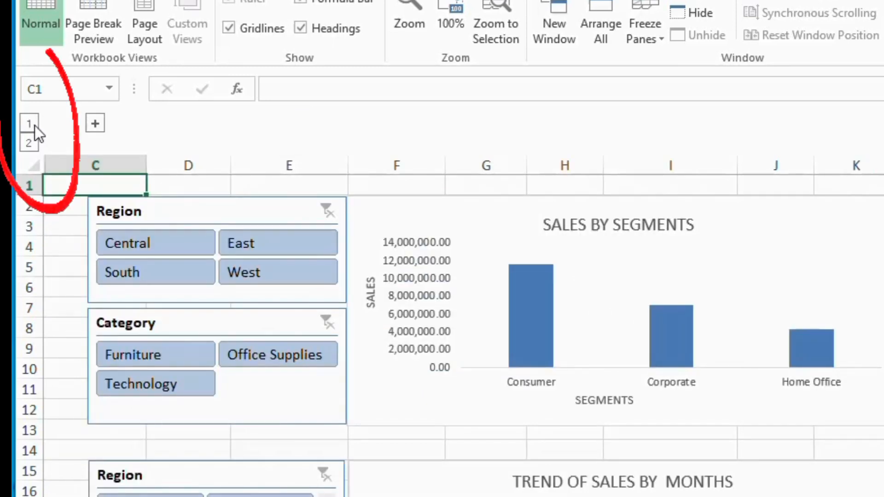
click(31, 143)
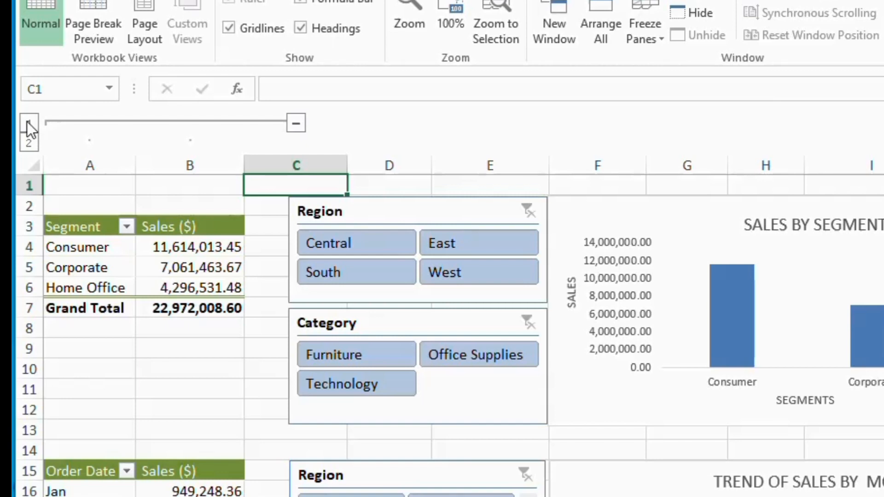
click(28, 124)
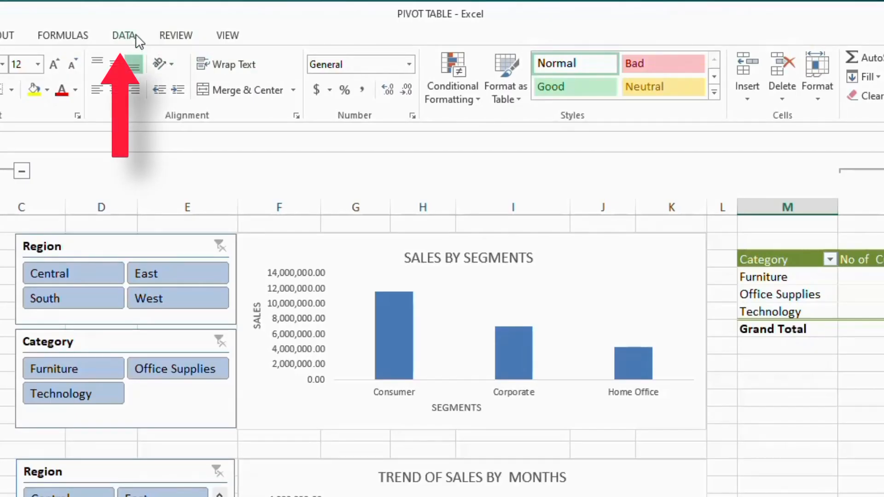
- Ungroup columns M and N, which hold the Category PivotTable
click(229, 24)
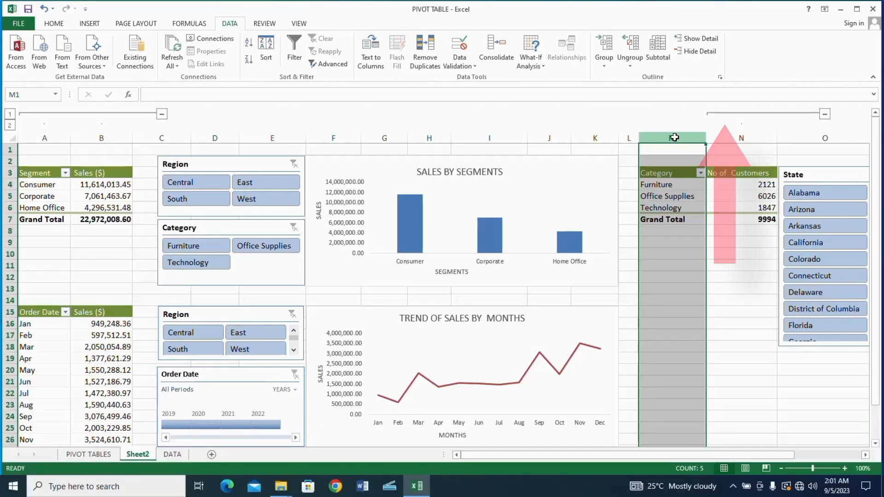
click(675, 135)
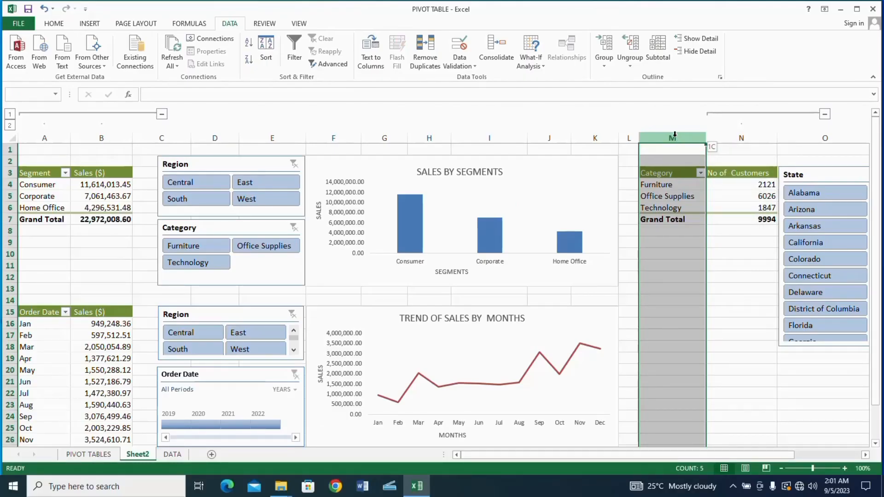
drag(674, 134, 739, 137)
click(630, 64)
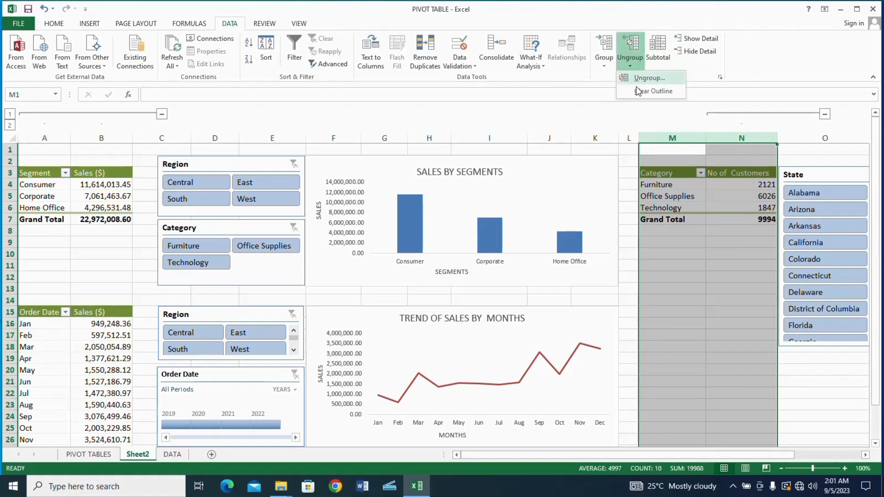
click(645, 78)
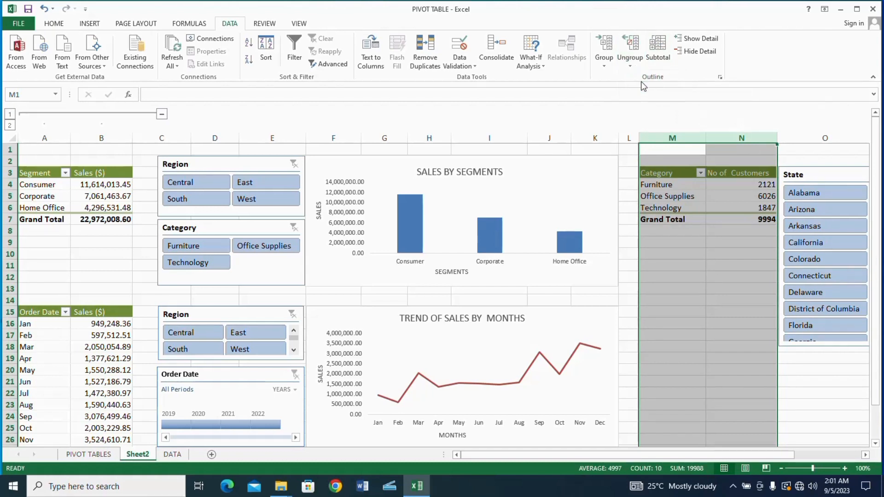
- Ungroup columns A and B, which hold the Segment and Order Date PivotTables
click(40, 138)
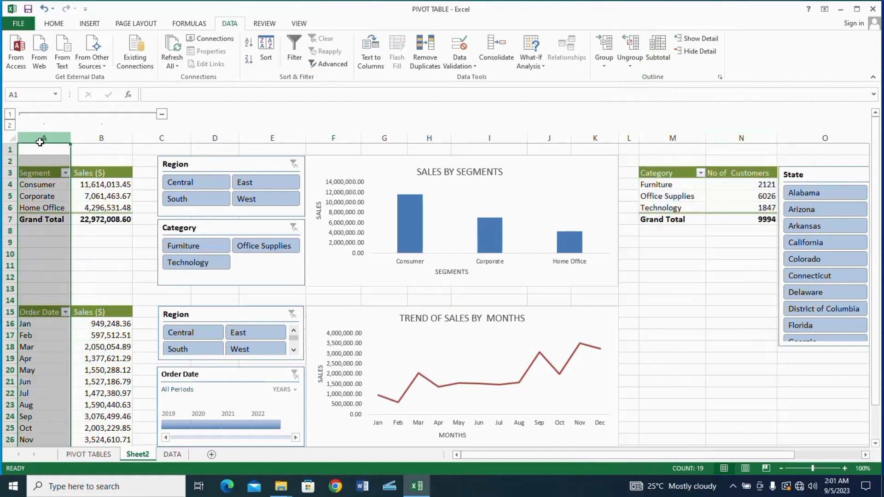
key(shift+Right)
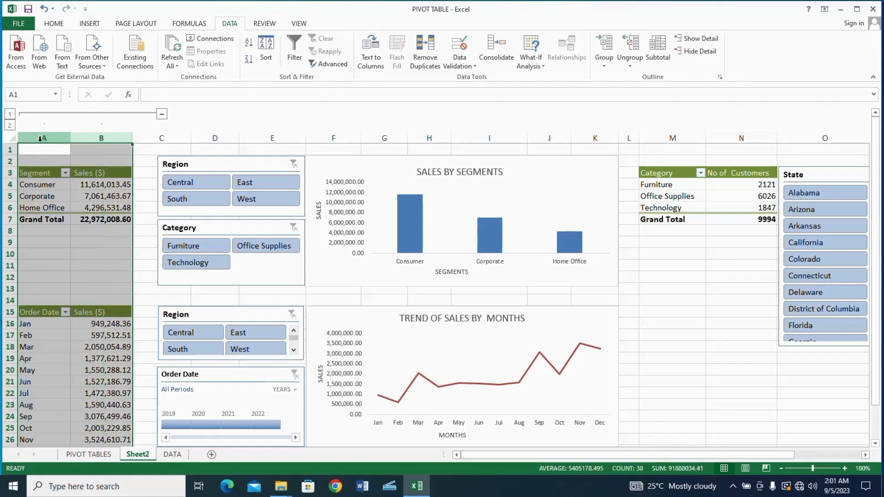
key(shift+alt+Left)
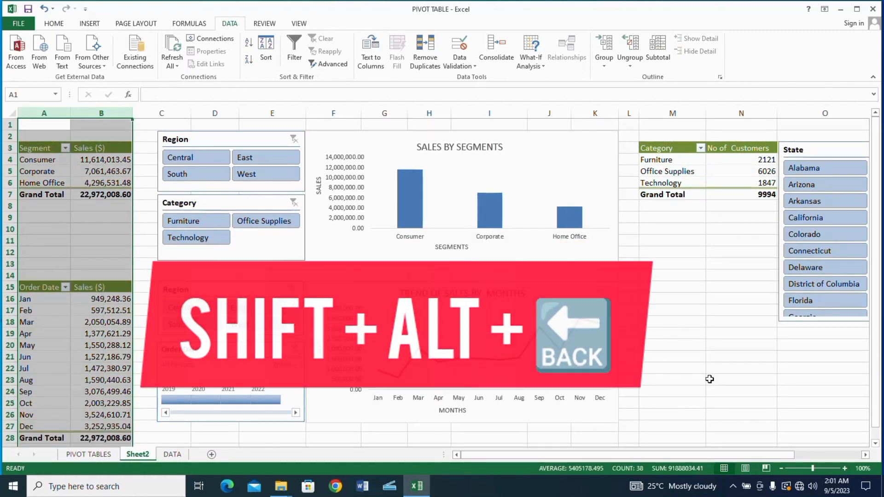
click(741, 380)
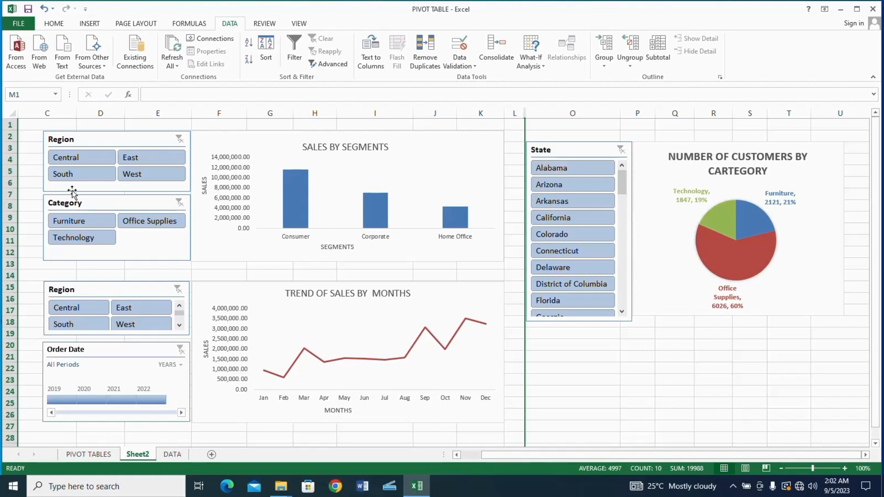
- Filter the dashboard by the Central, East, South and West regions in turn and clear the region filter
click(80, 159)
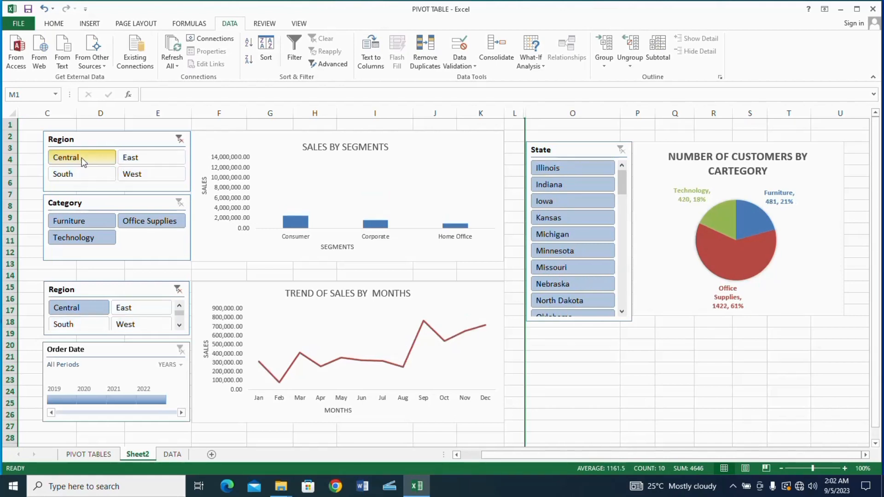
click(123, 162)
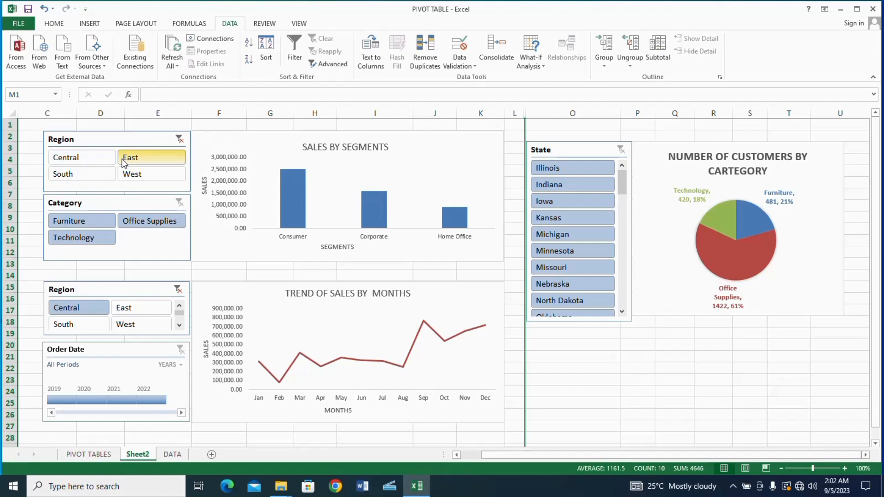
click(85, 183)
click(138, 175)
click(180, 140)
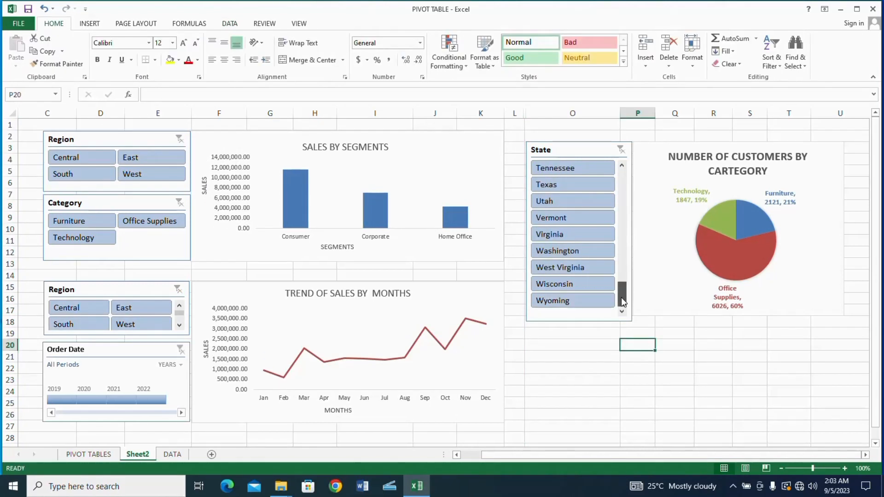
drag(621, 298, 614, 134)
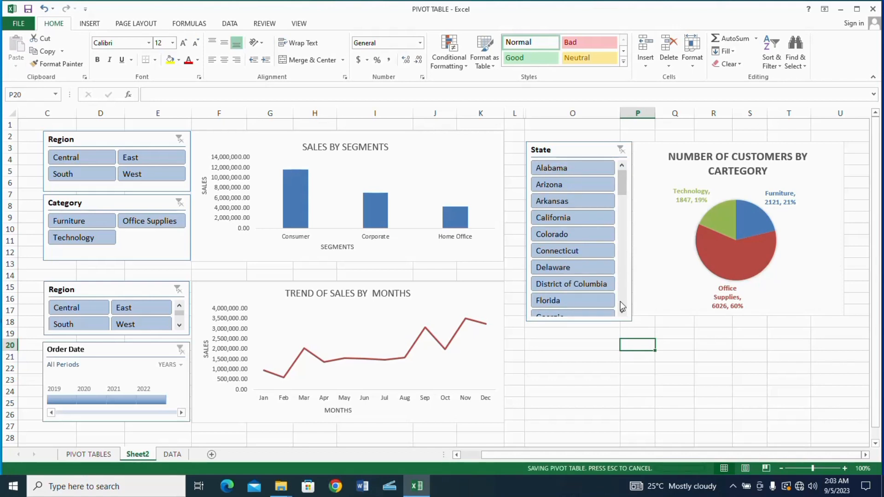
- Apply the dark gradient chart style to the Sales by Segments chart and remove its gridlines
click(211, 146)
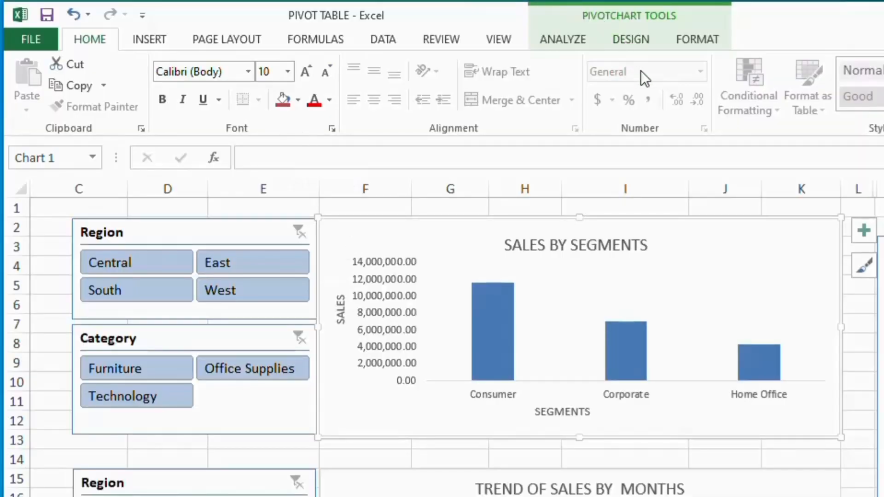
click(635, 40)
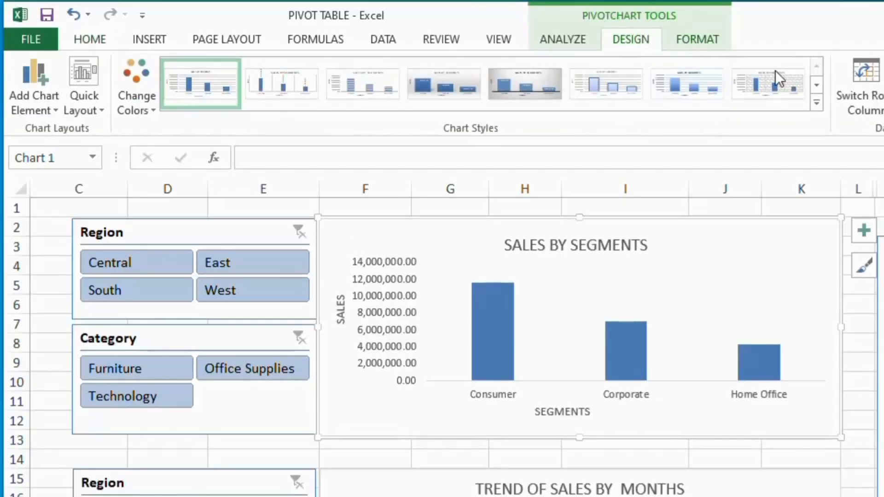
click(817, 103)
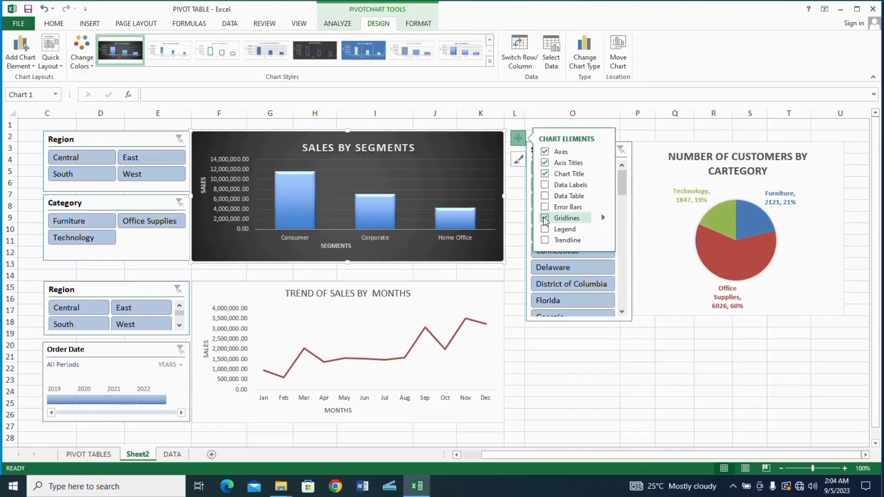
click(545, 219)
- Recolor the Sales by Segments columns with the green monochromatic palette Color 7
click(518, 159)
click(582, 159)
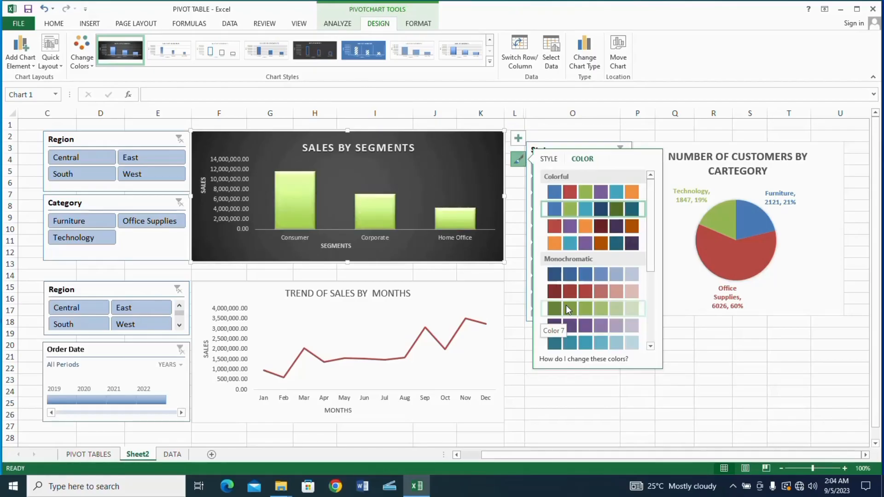
click(565, 306)
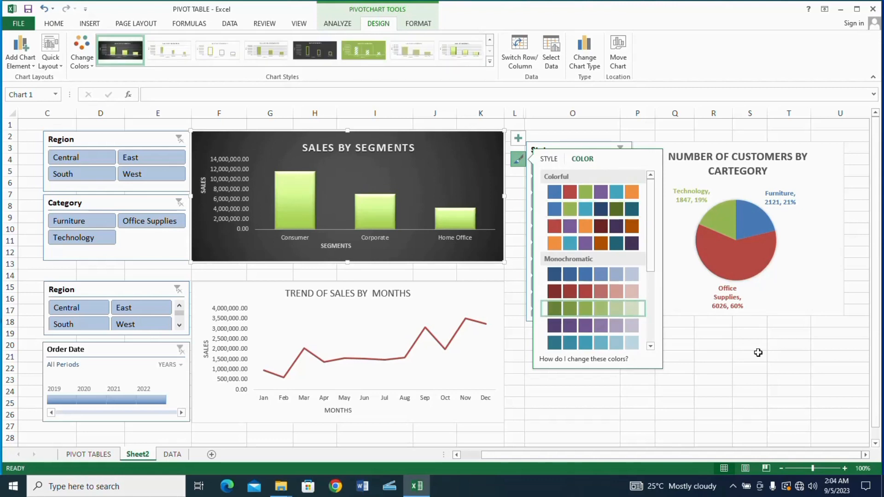
click(753, 428)
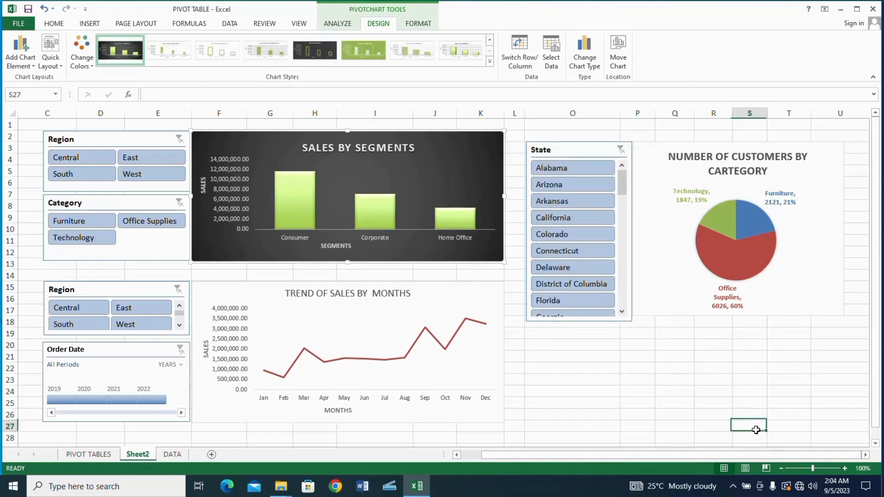
- Restyle the Trend of Sales by Months chart with an orange background and the customers pie chart with a light green background
click(358, 310)
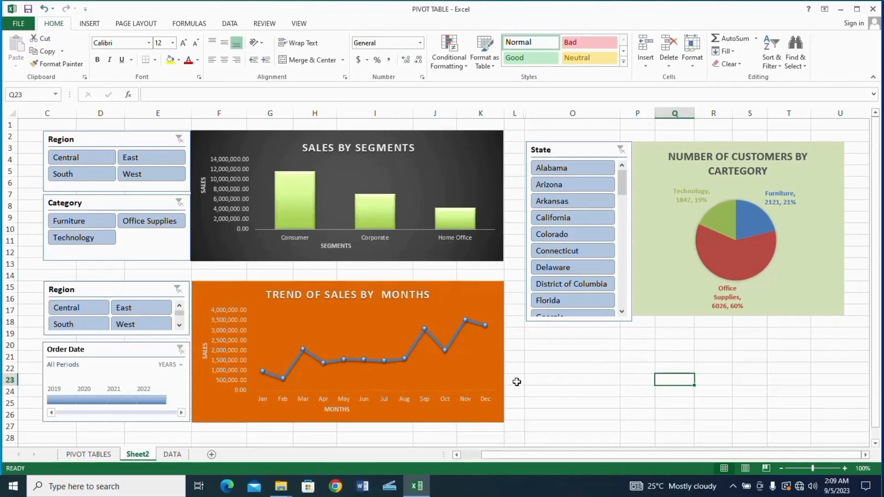
click(460, 402)
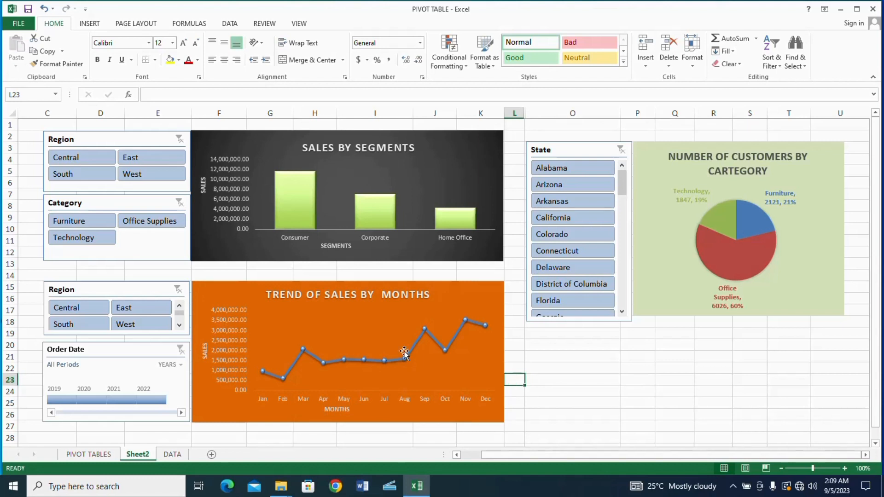
- Apply a dark green style to the upper Region and Category slicers and an orange style to the lower Region slicer and Order Date timeline
click(79, 144)
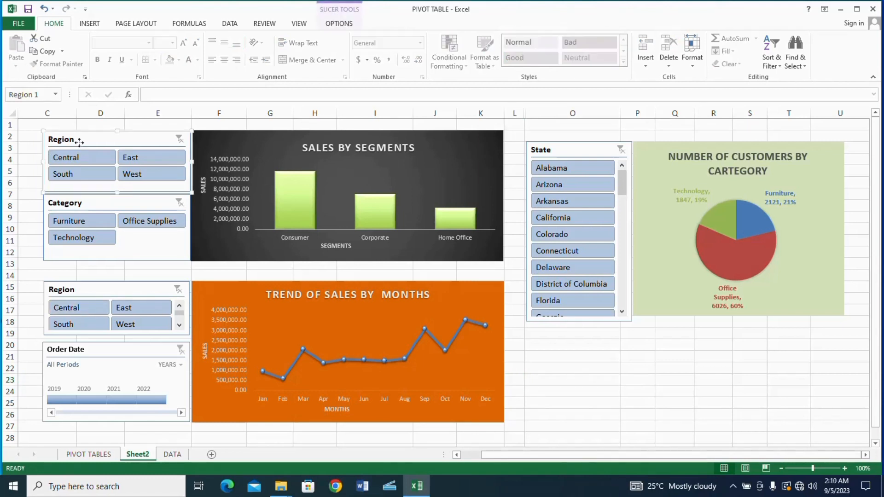
click(333, 25)
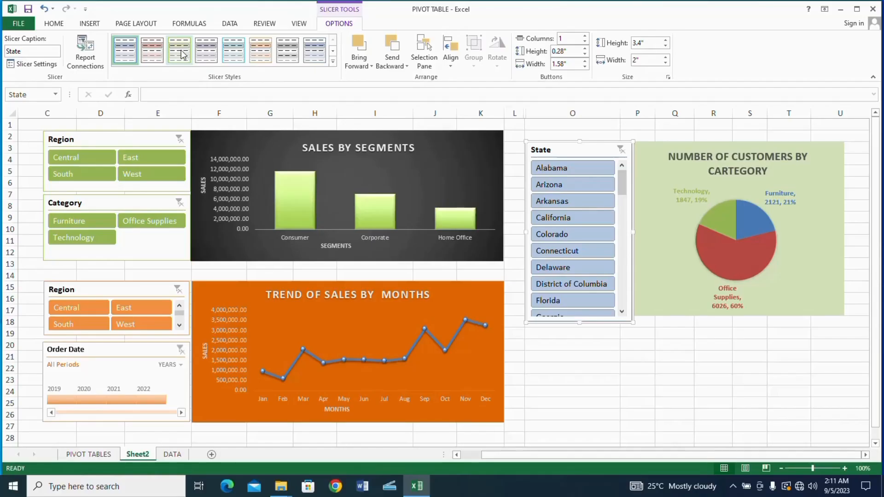
- Apply the light green slicer style to the State slicer and deselect it
click(188, 54)
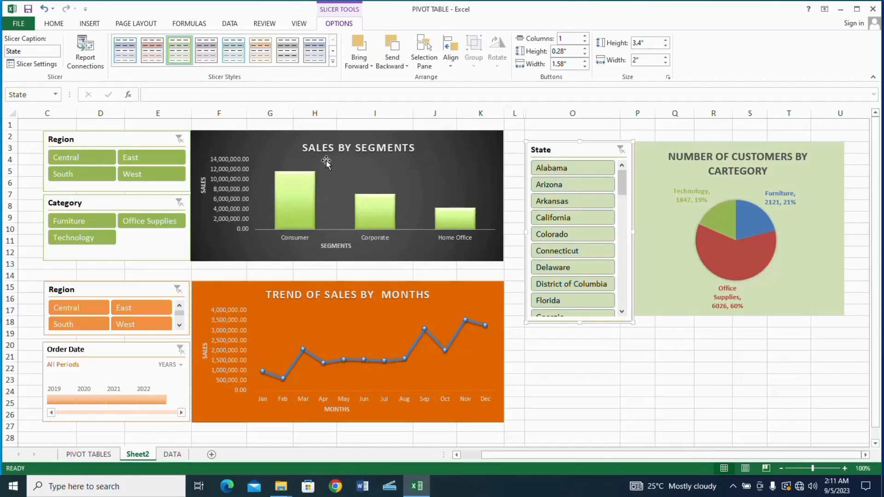
click(590, 369)
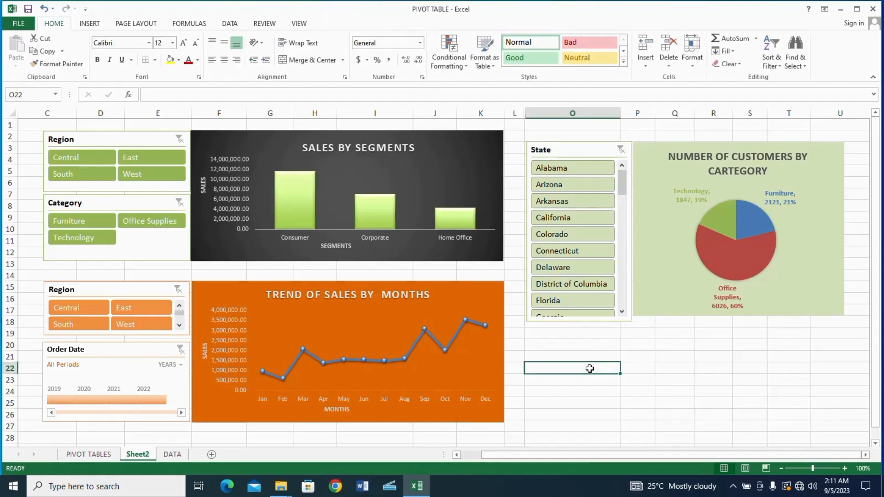
key(Down)
key(Down)
key(Right)
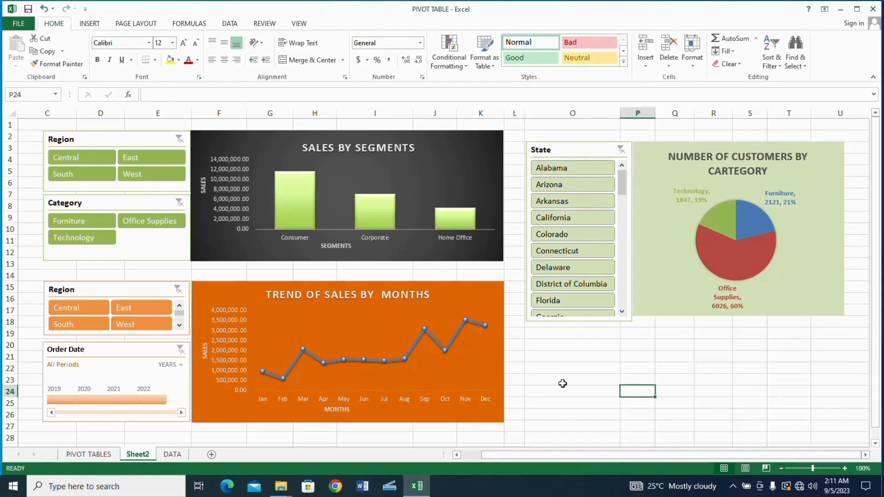